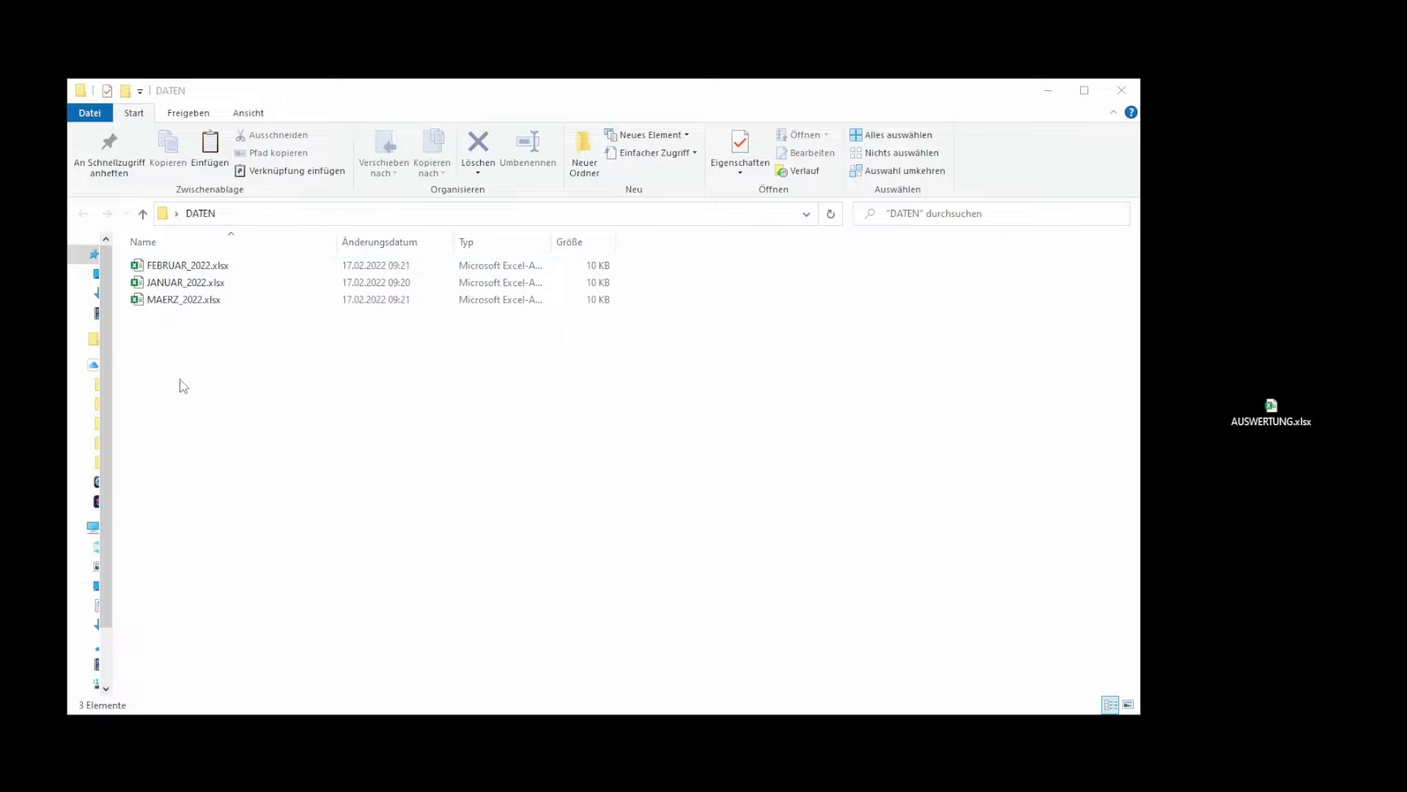
- Drag the APRIL_2022 workbook into the DATEN folder and clear the file selection
left_click_drag(1290, 351, 189, 378)
left_click(191, 377)
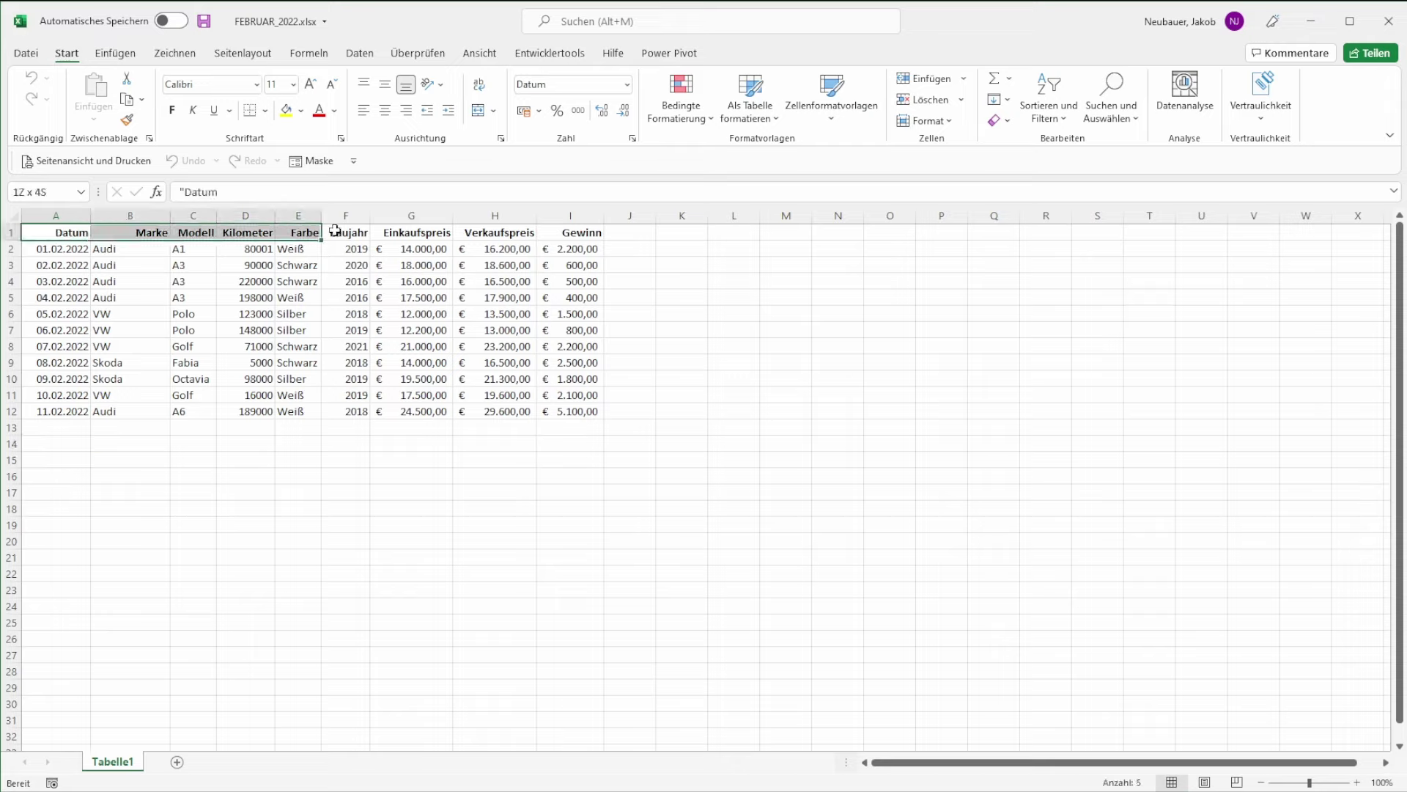
- Check FEBRUAR_2022's bold header, Verkaufspreis/Gewinn currency and Datum date formats, then minimize Excel
left_click_drag(53, 234, 579, 232)
left_click(173, 110)
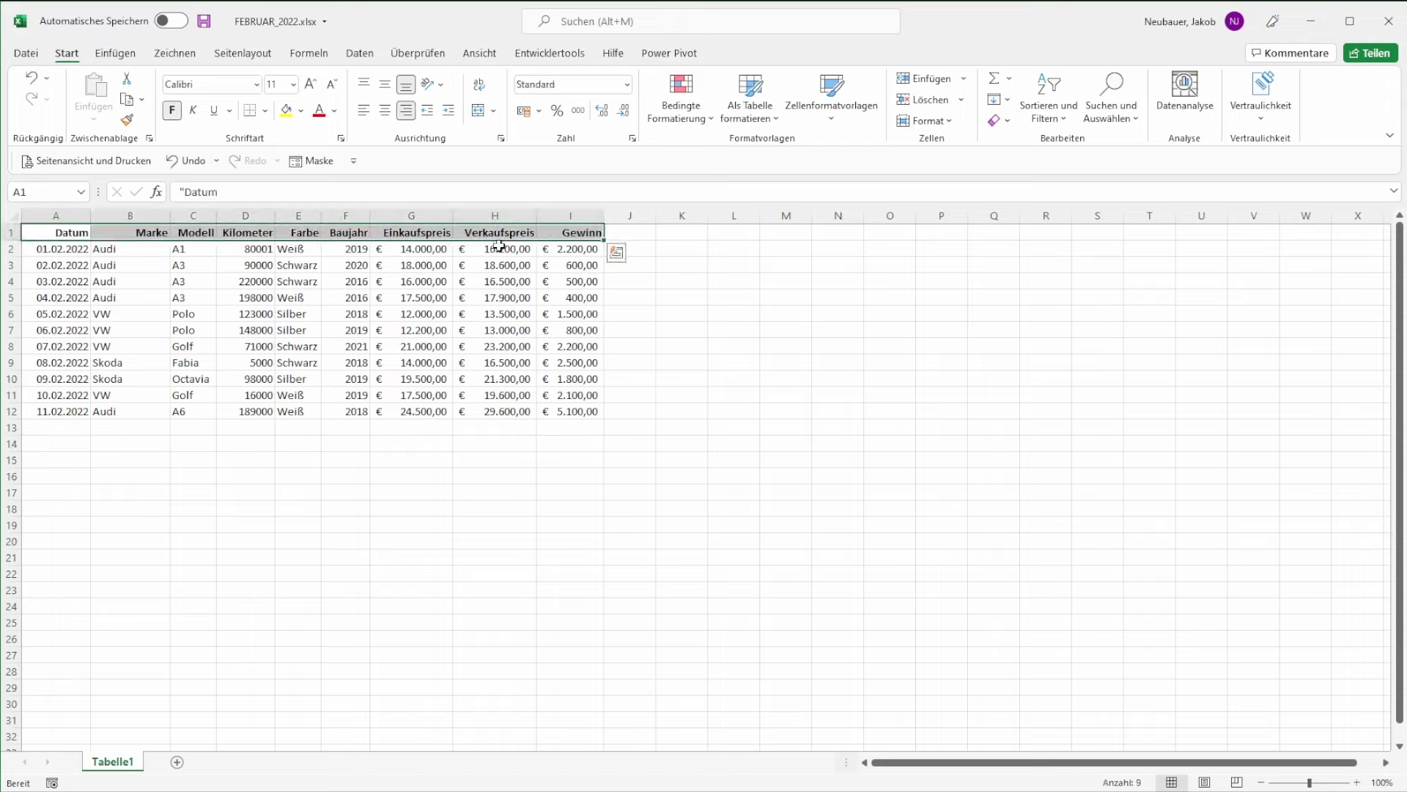
left_click_drag(503, 249, 572, 394)
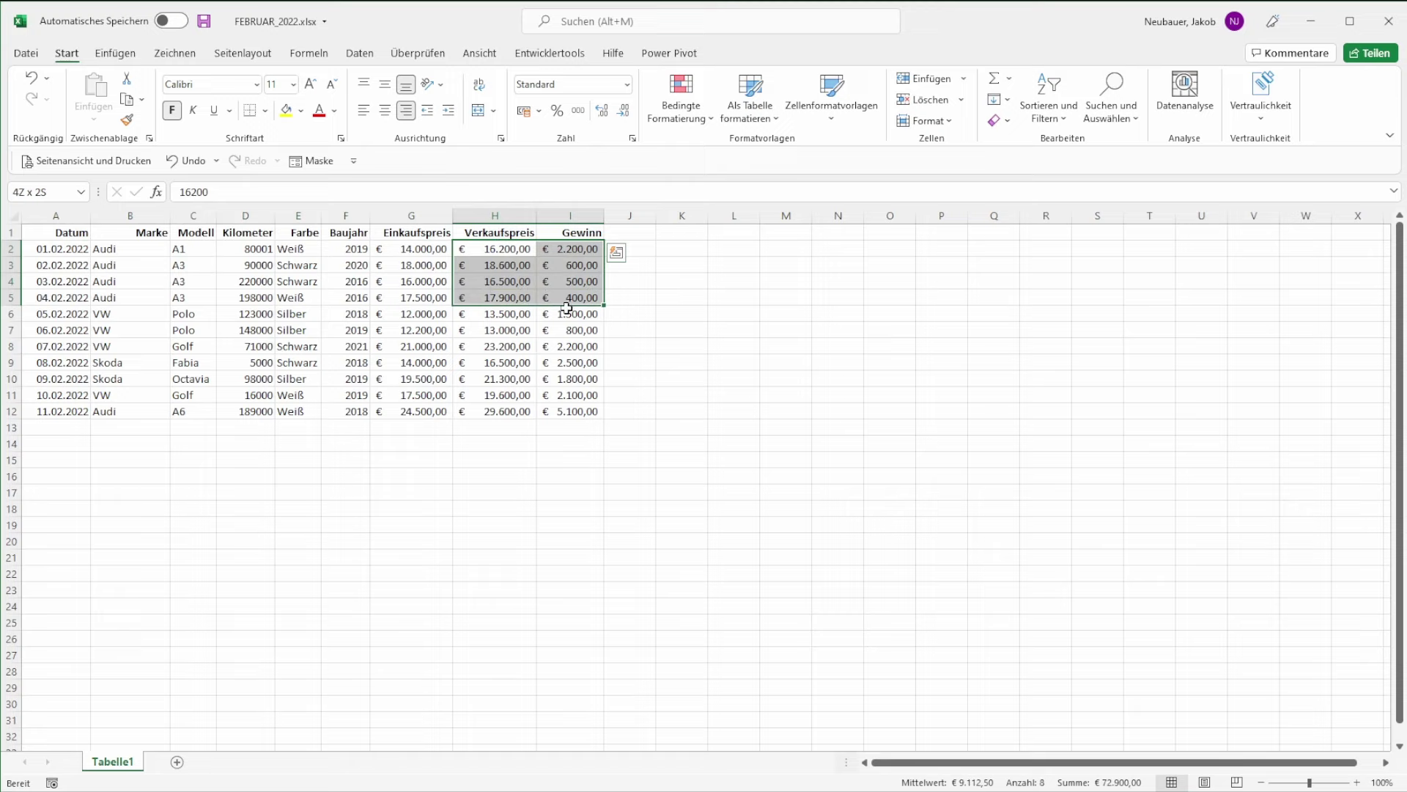
left_click(729, 394)
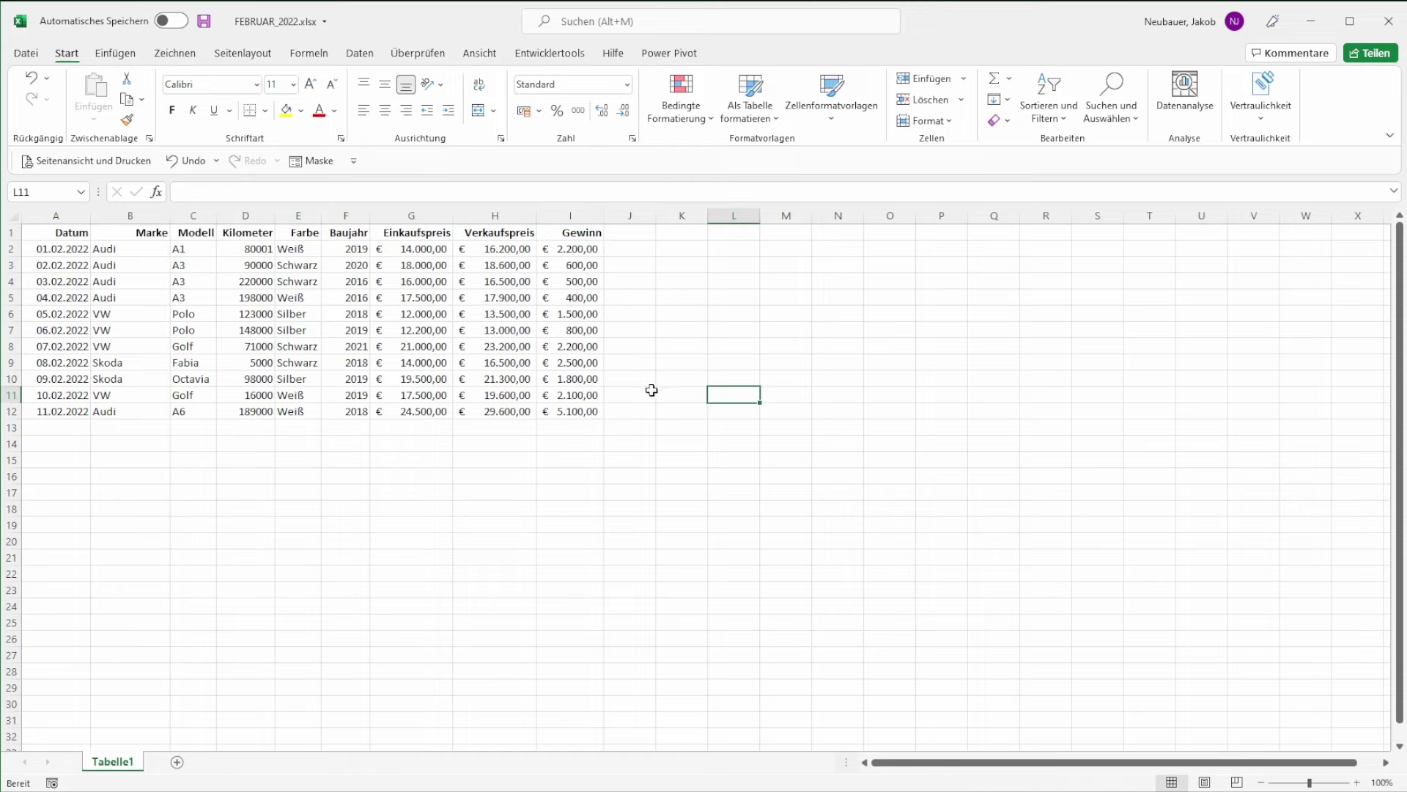
left_click_drag(80, 249, 80, 400)
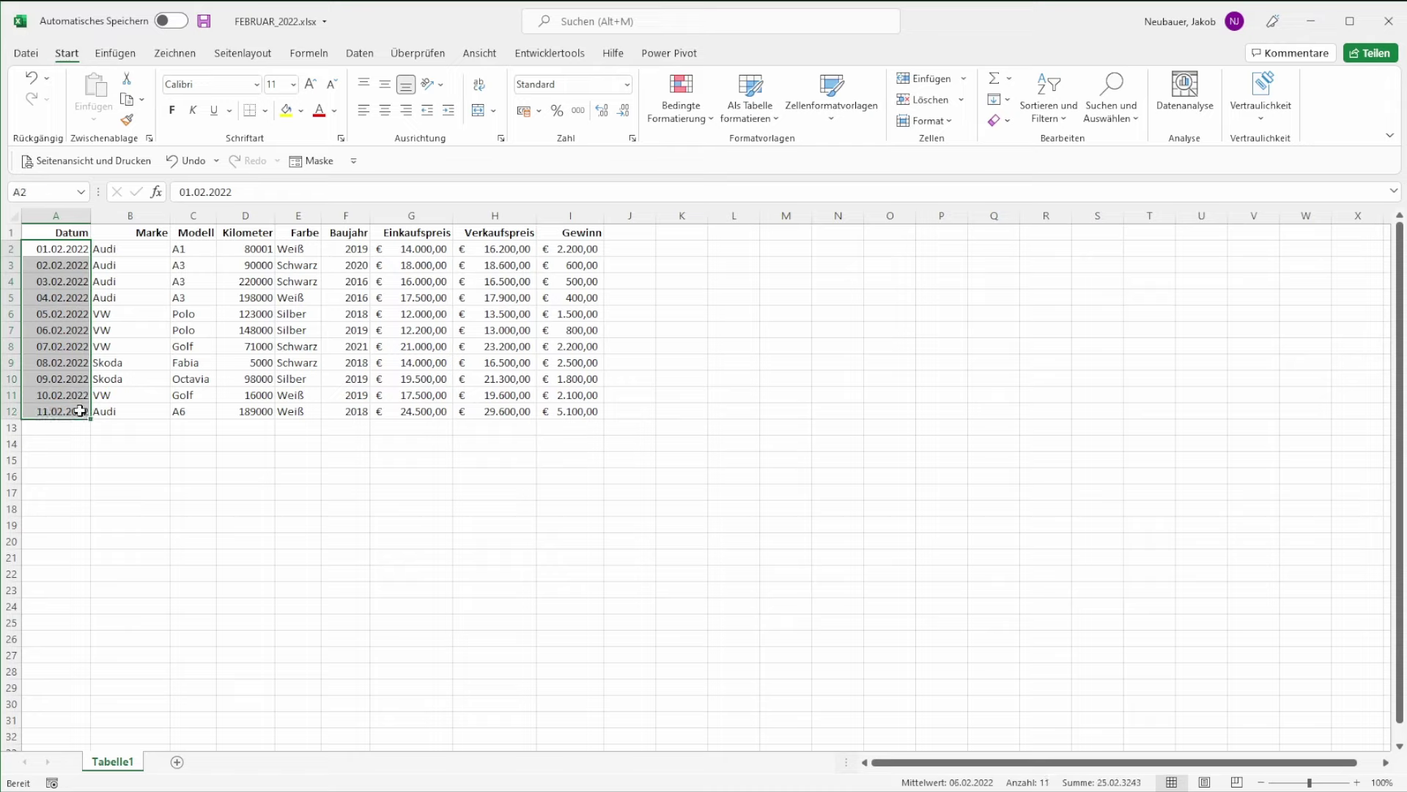
left_click(84, 460)
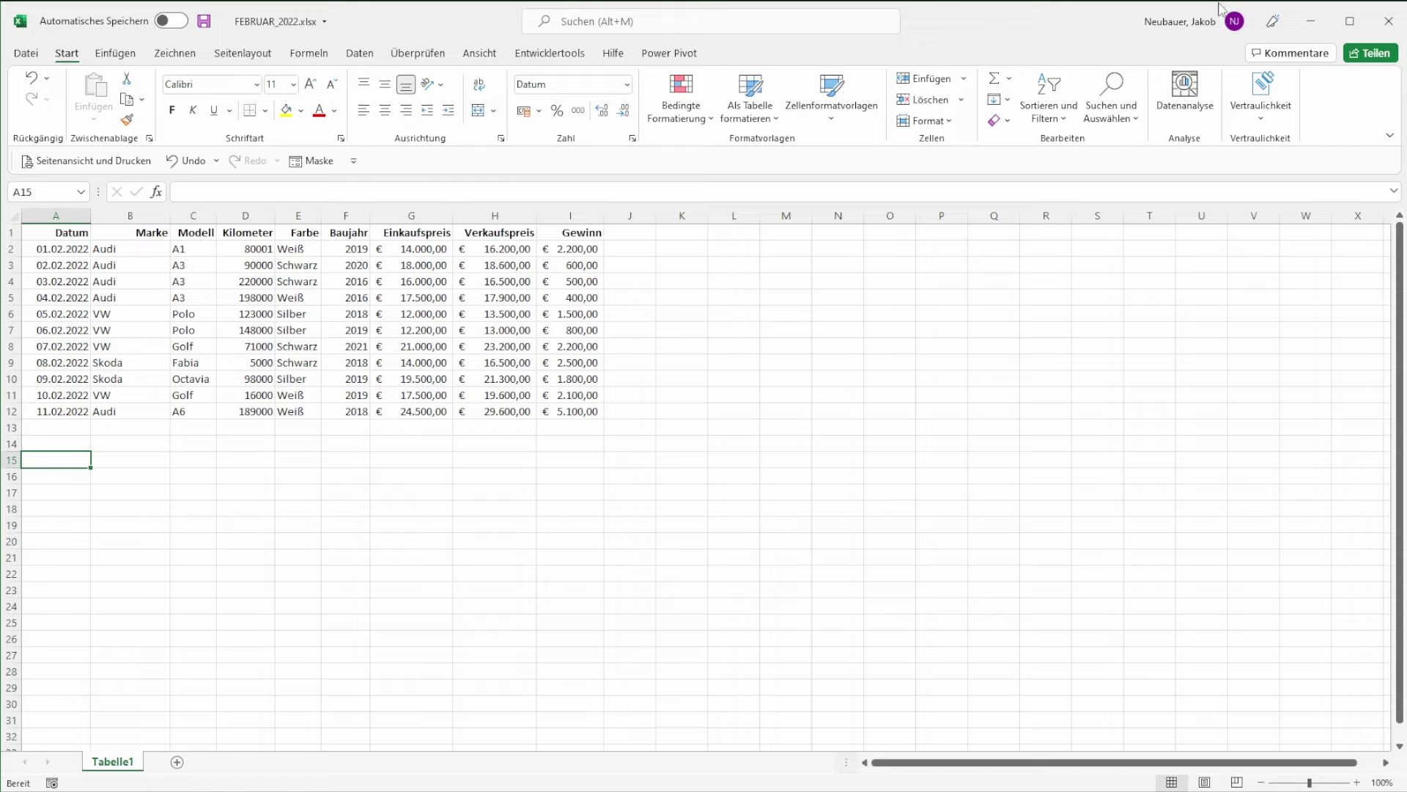
left_click(1319, 20)
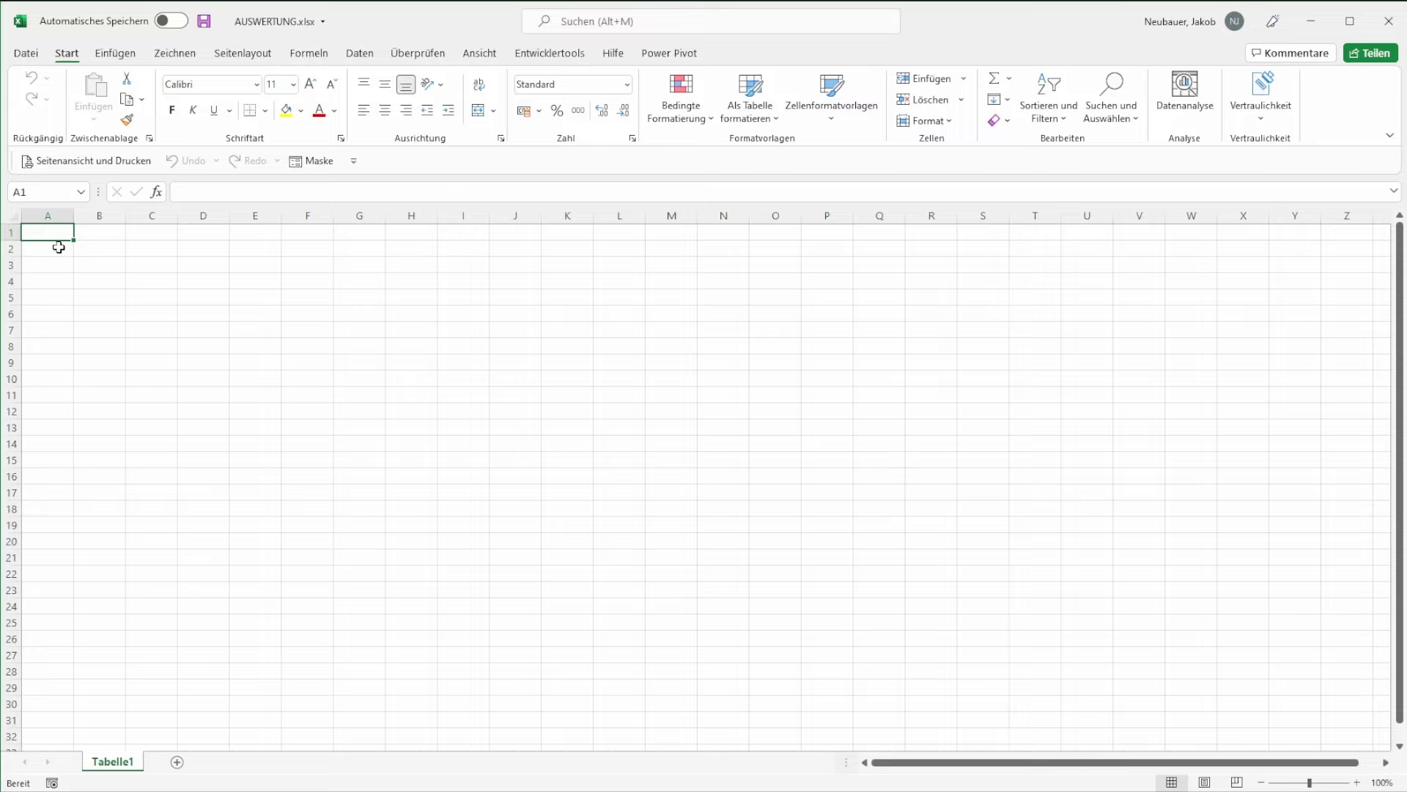
- Import the DATEN folder as a source via Daten abrufen > Aus Datei > Aus Ordner
left_click_drag(55, 233, 660, 507)
left_click(661, 507)
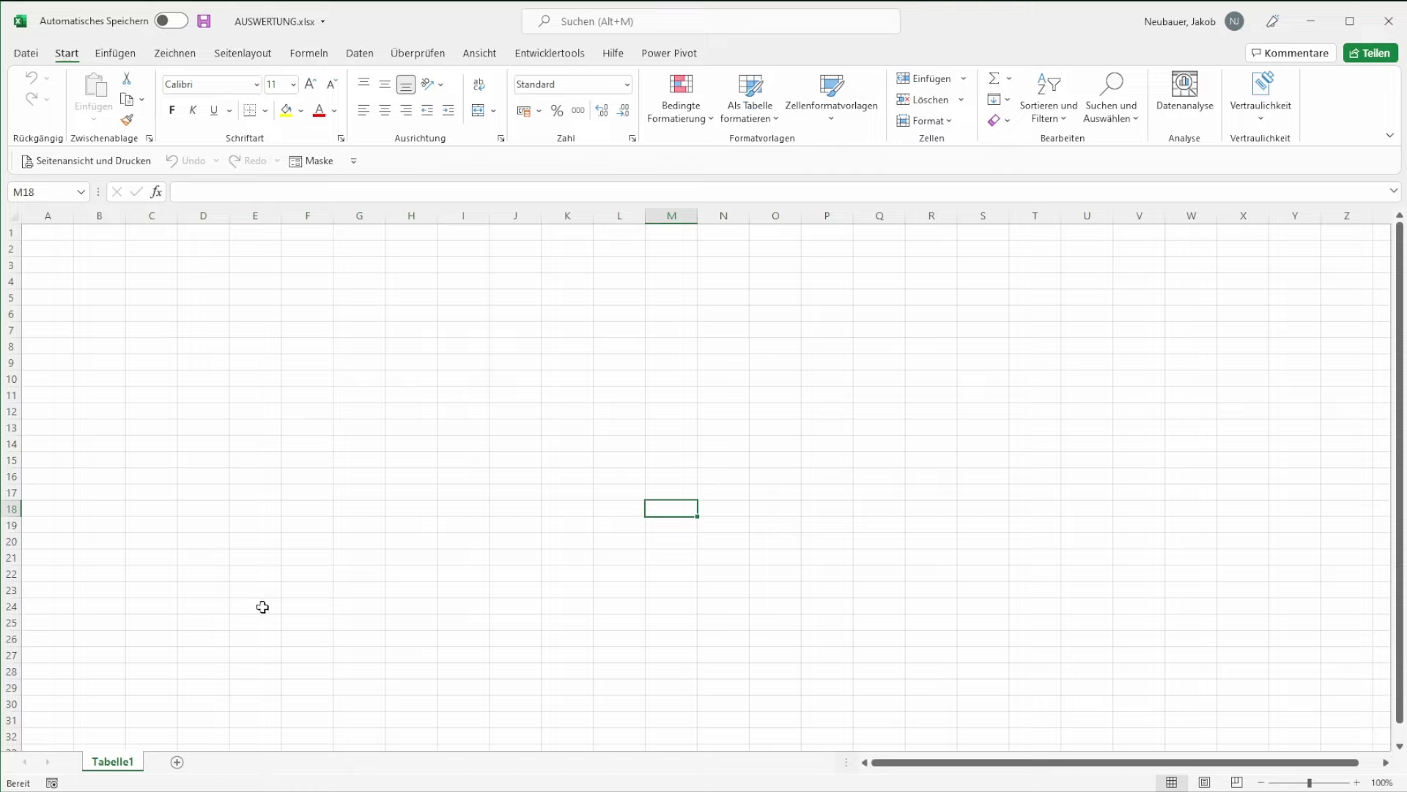
left_click(359, 54)
left_click(58, 116)
mouse_move(105, 146)
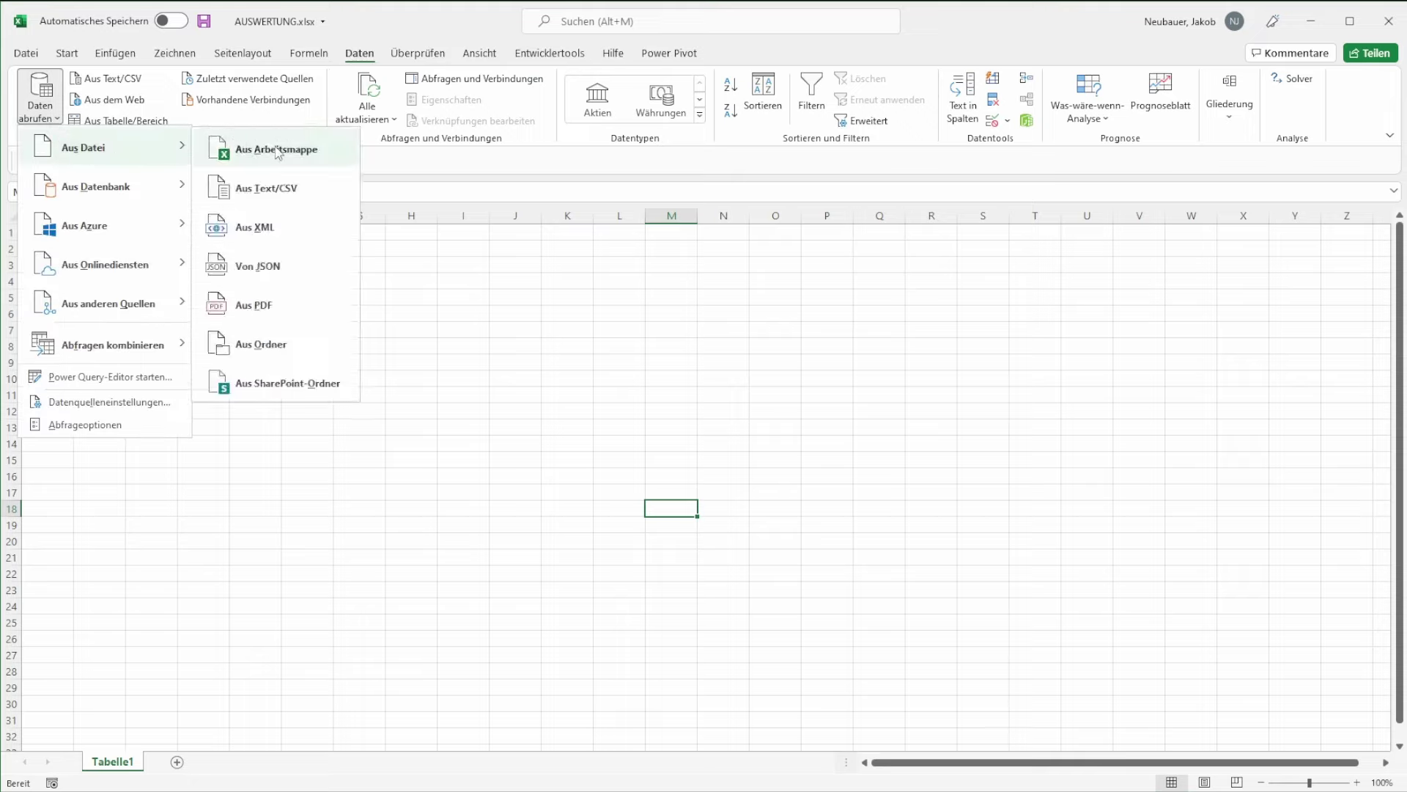
left_click(258, 350)
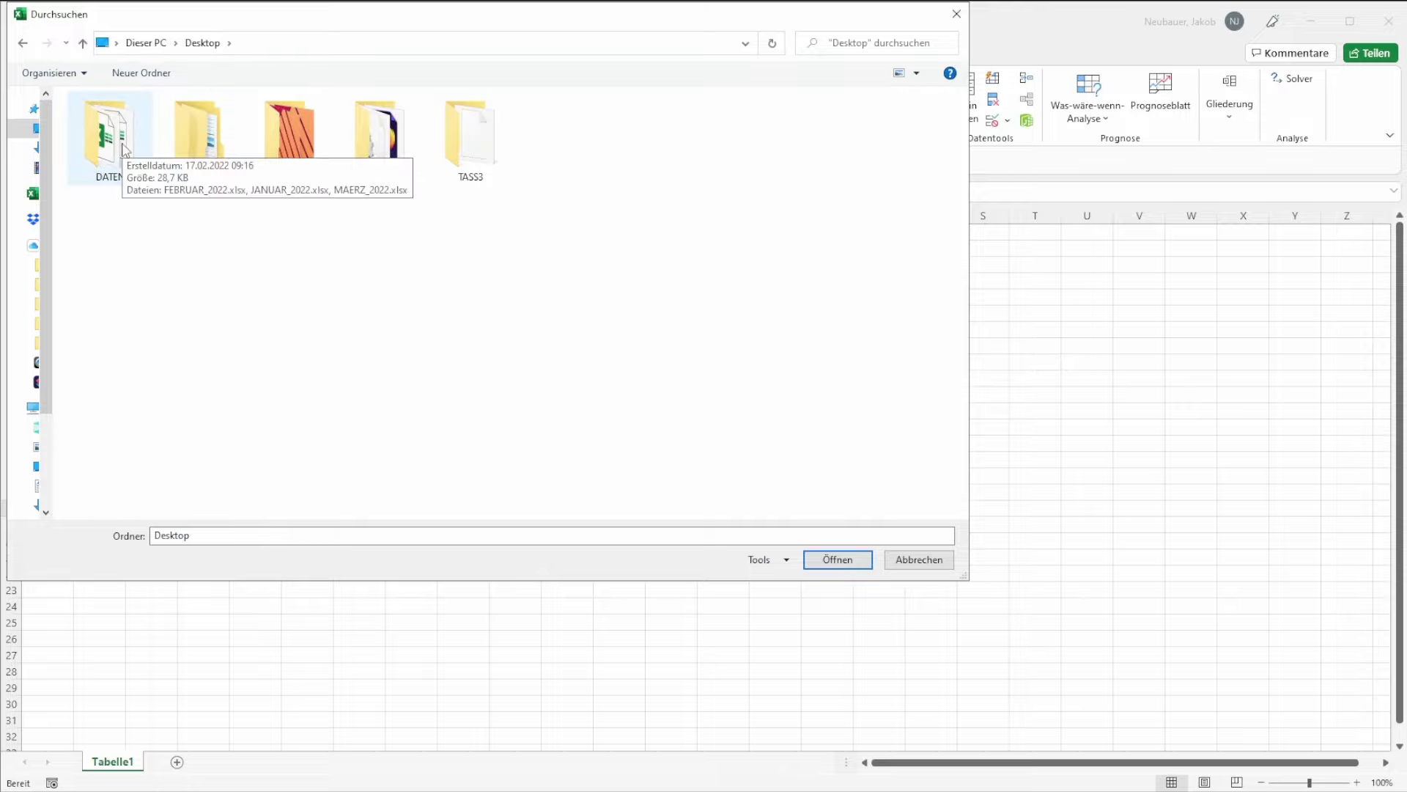
left_click(123, 146)
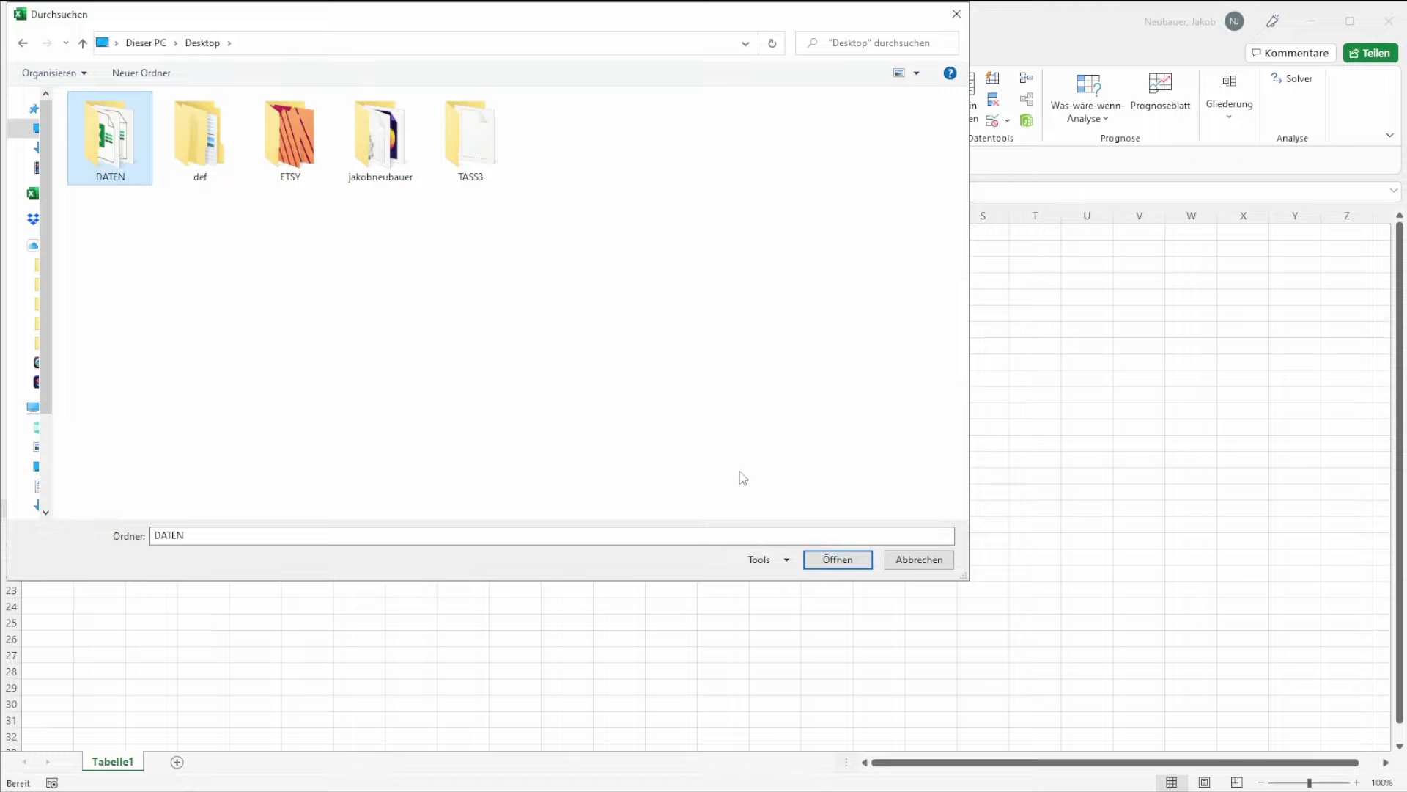
left_click(837, 559)
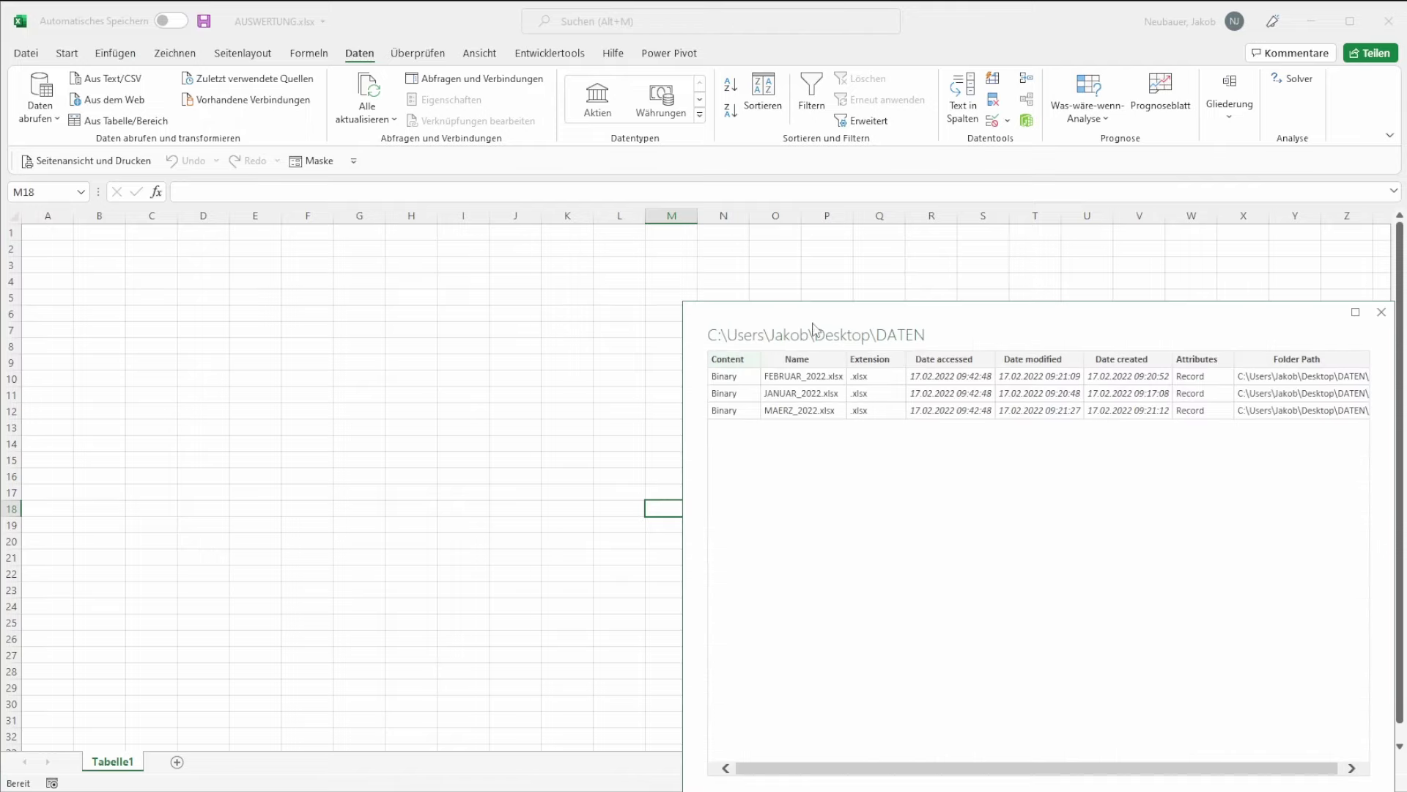
- Choose Daten kombinieren und transformieren from the Kombinieren options in the folder preview
left_click_drag(809, 325, 541, 123)
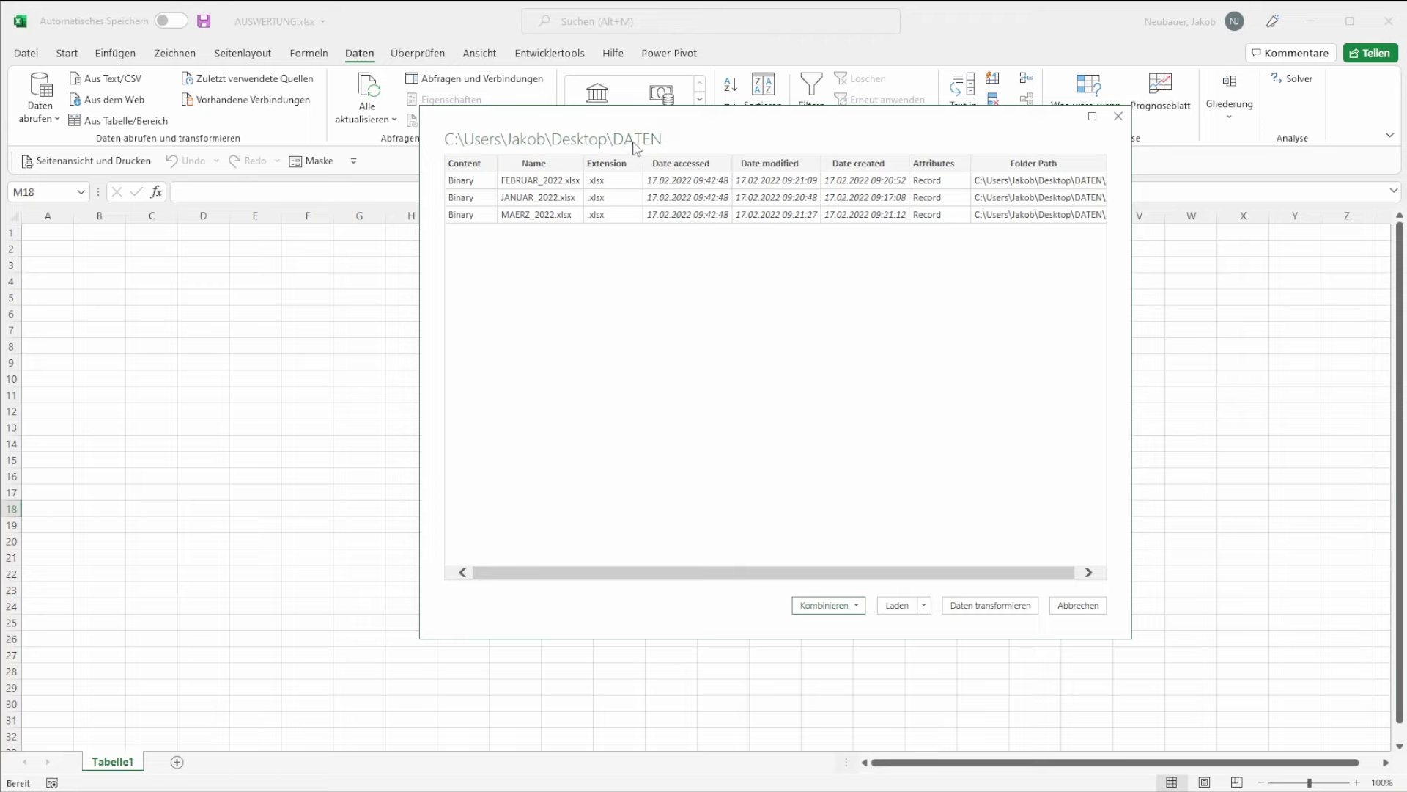
left_click_drag(651, 126, 610, 134)
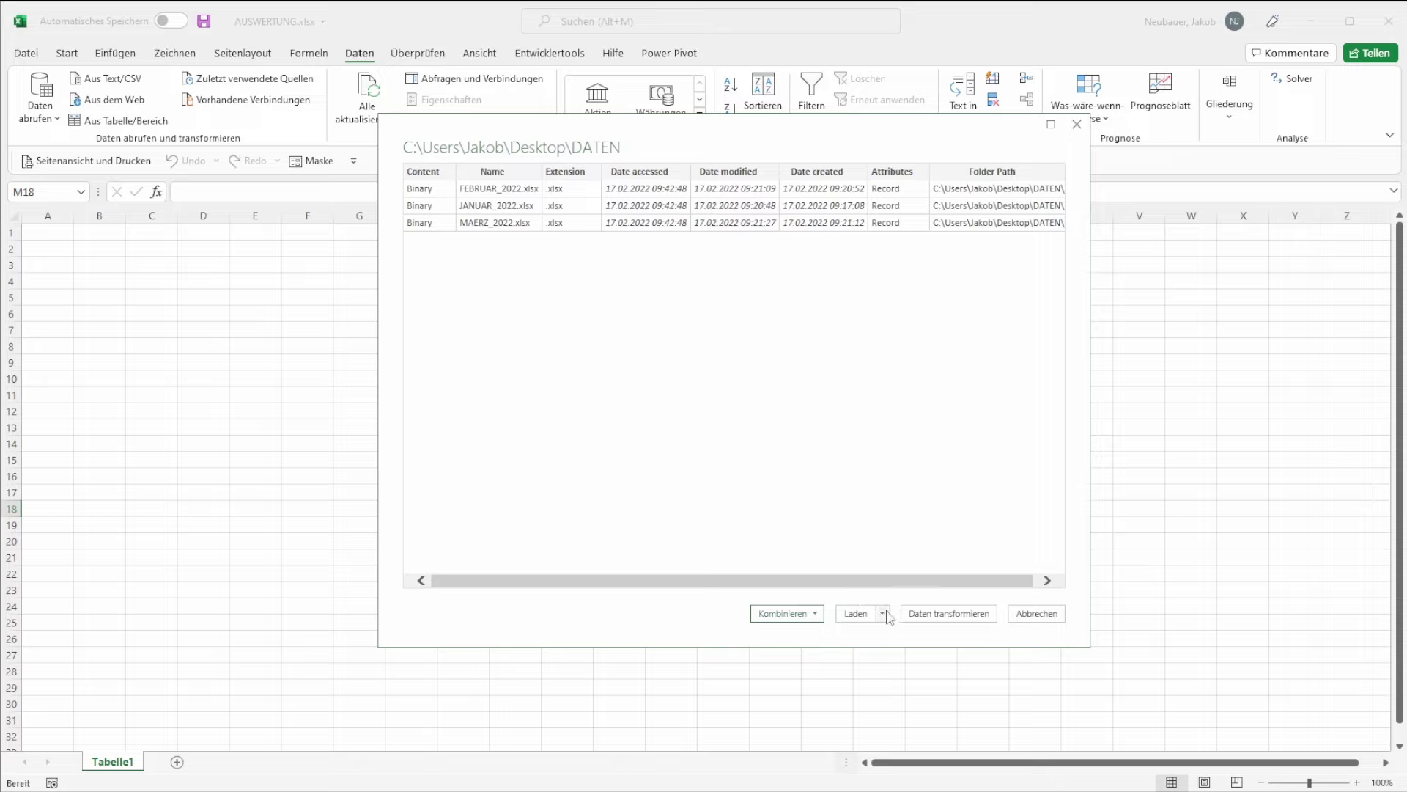
left_click(884, 613)
left_click(850, 613)
left_click(819, 618)
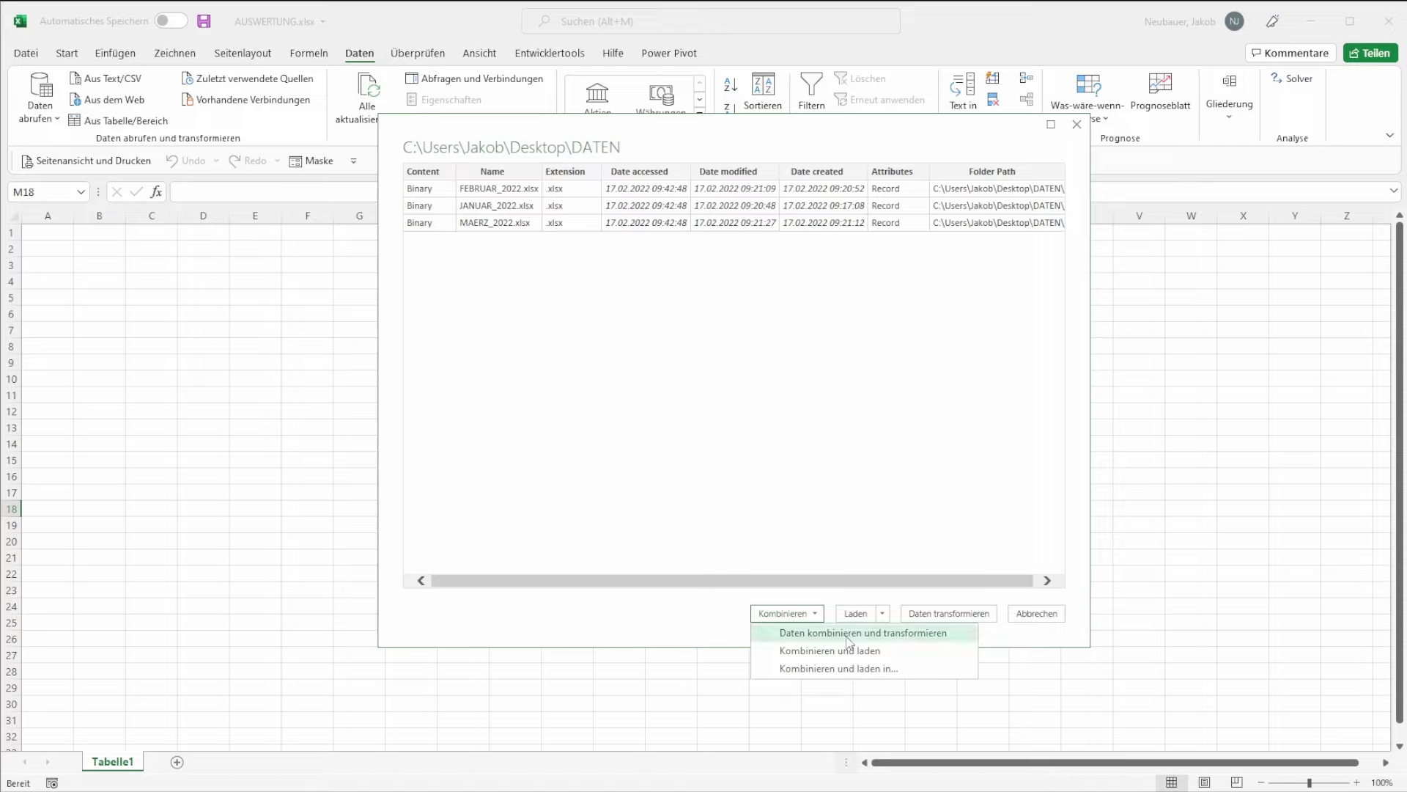
left_click(847, 640)
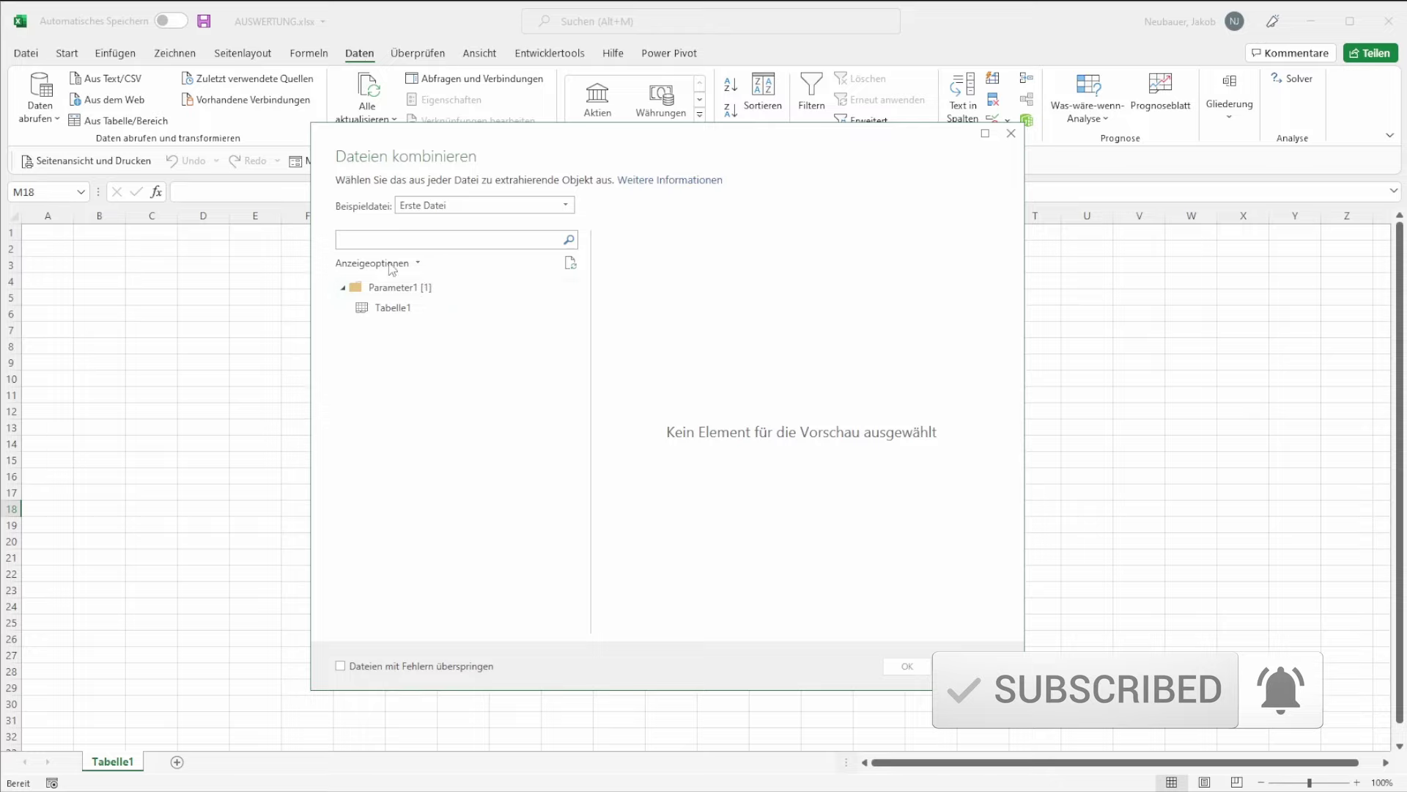
- Preview Tabelle1 using FEBRUAR_2022.xlsx as the sample file
left_click(414, 212)
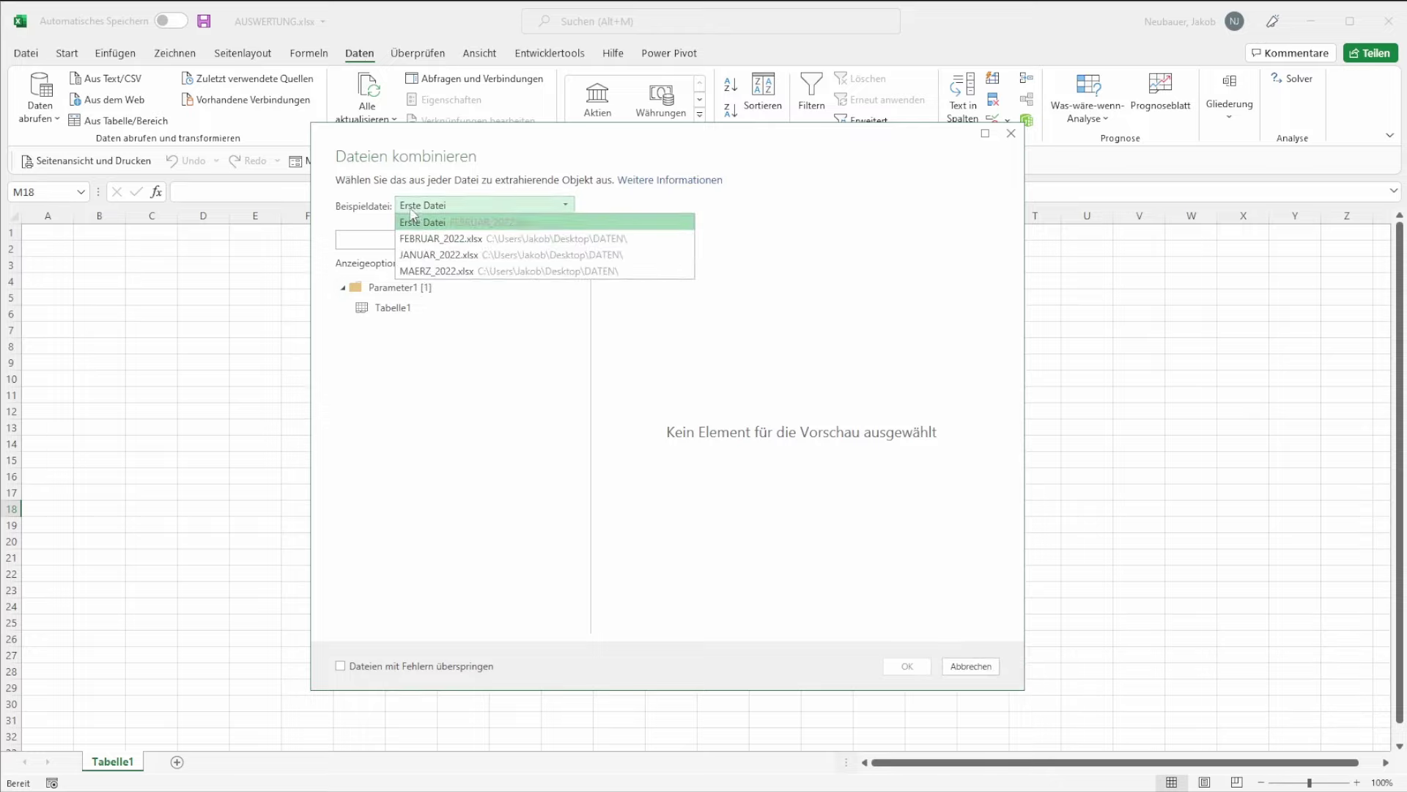
left_click(415, 212)
left_click(460, 215)
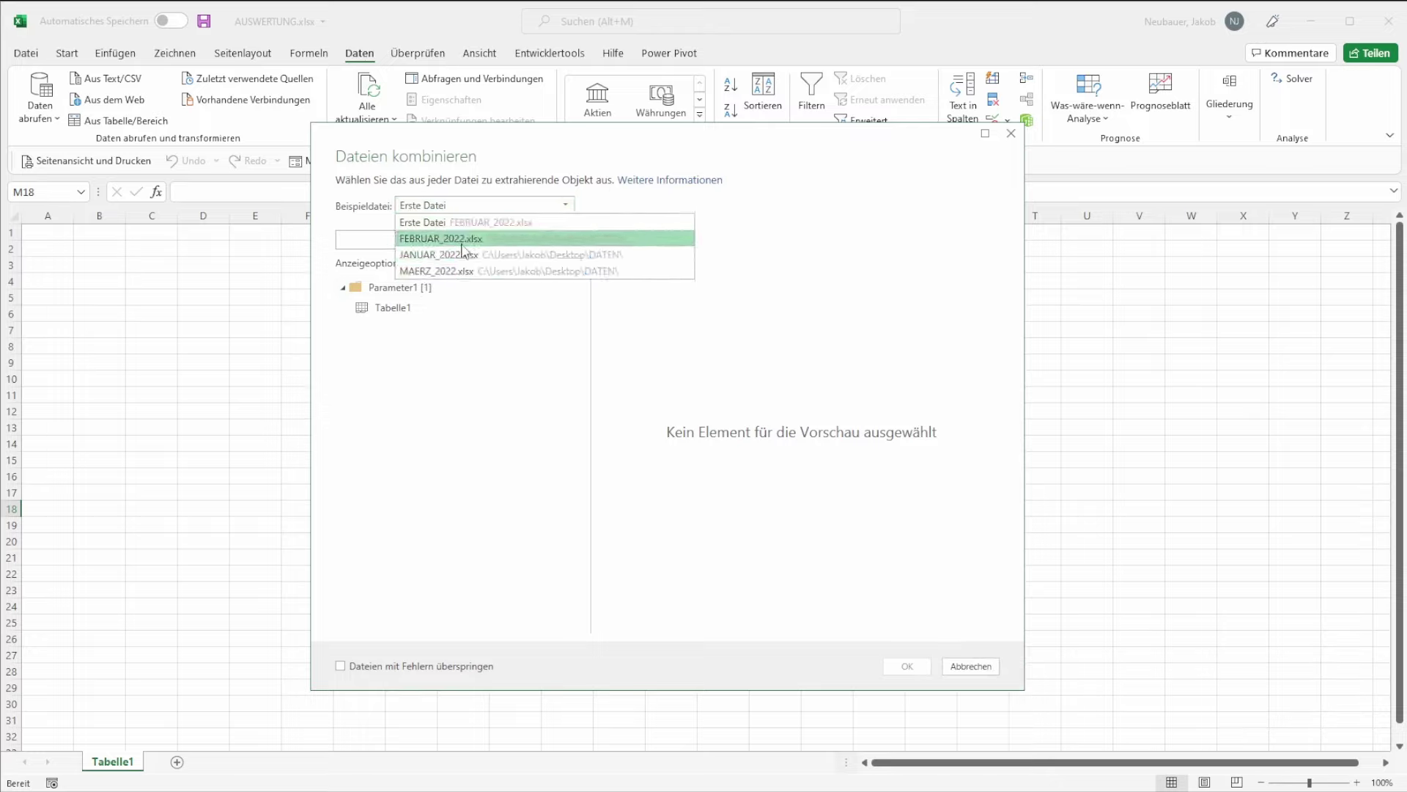
left_click(462, 238)
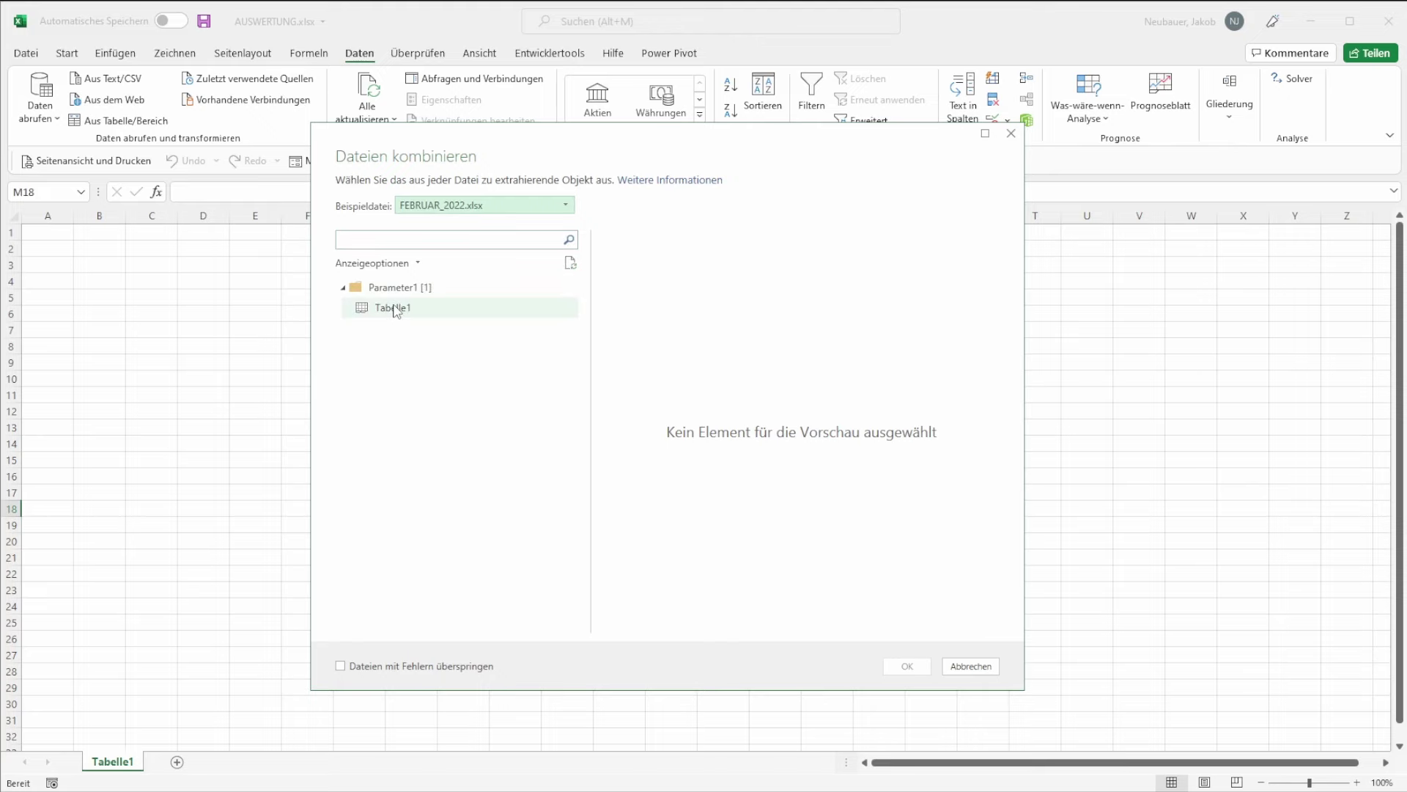
left_click(399, 308)
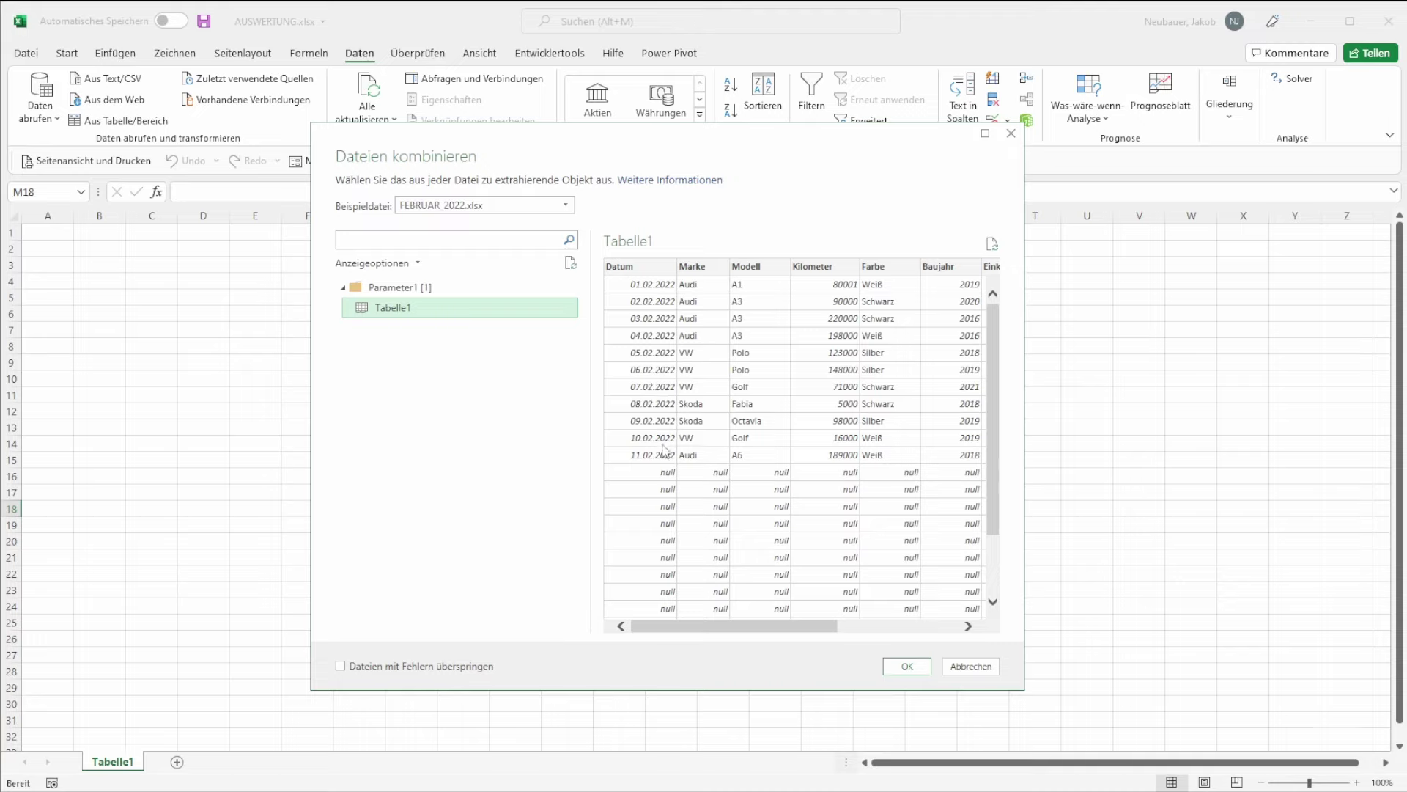
left_click_drag(718, 620, 720, 624)
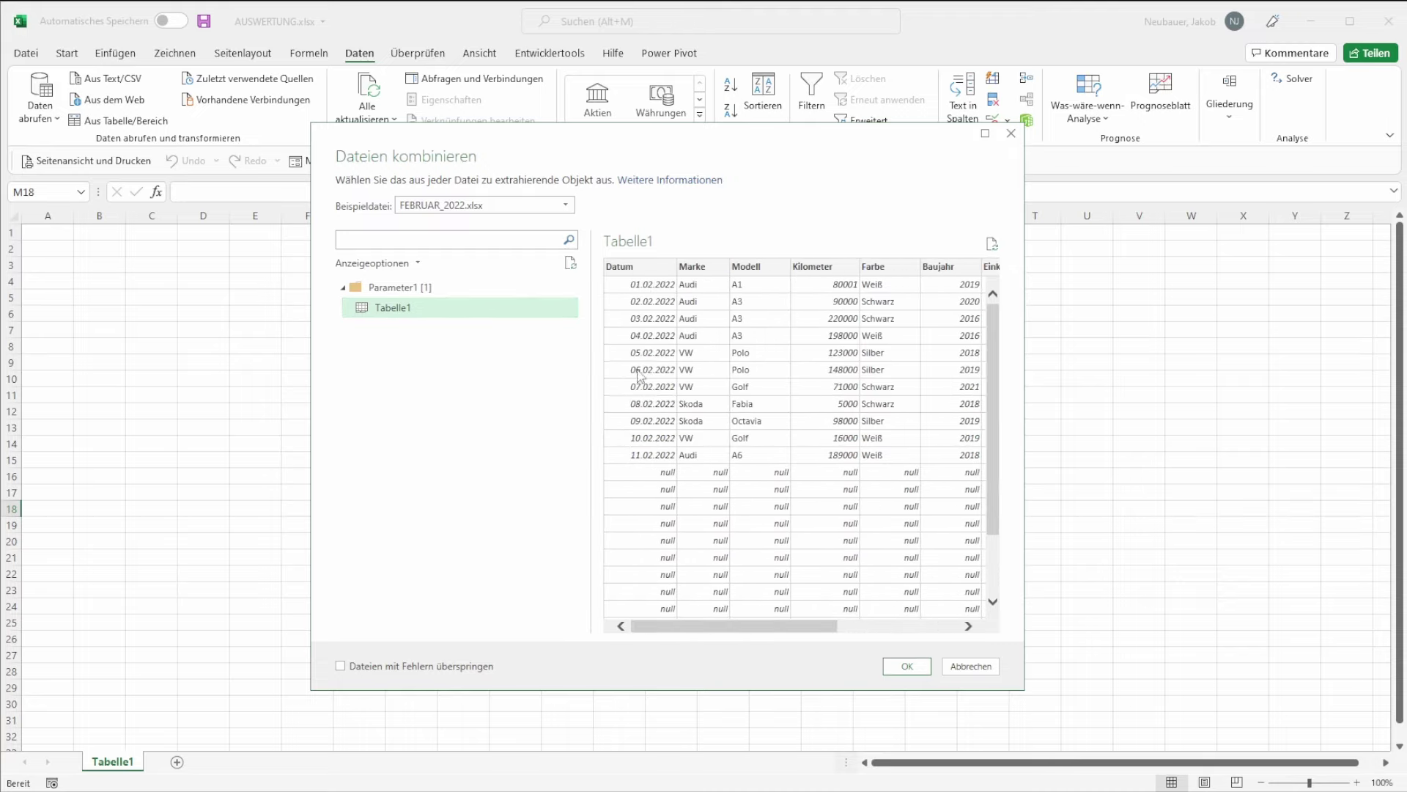
left_click_drag(709, 626, 669, 605)
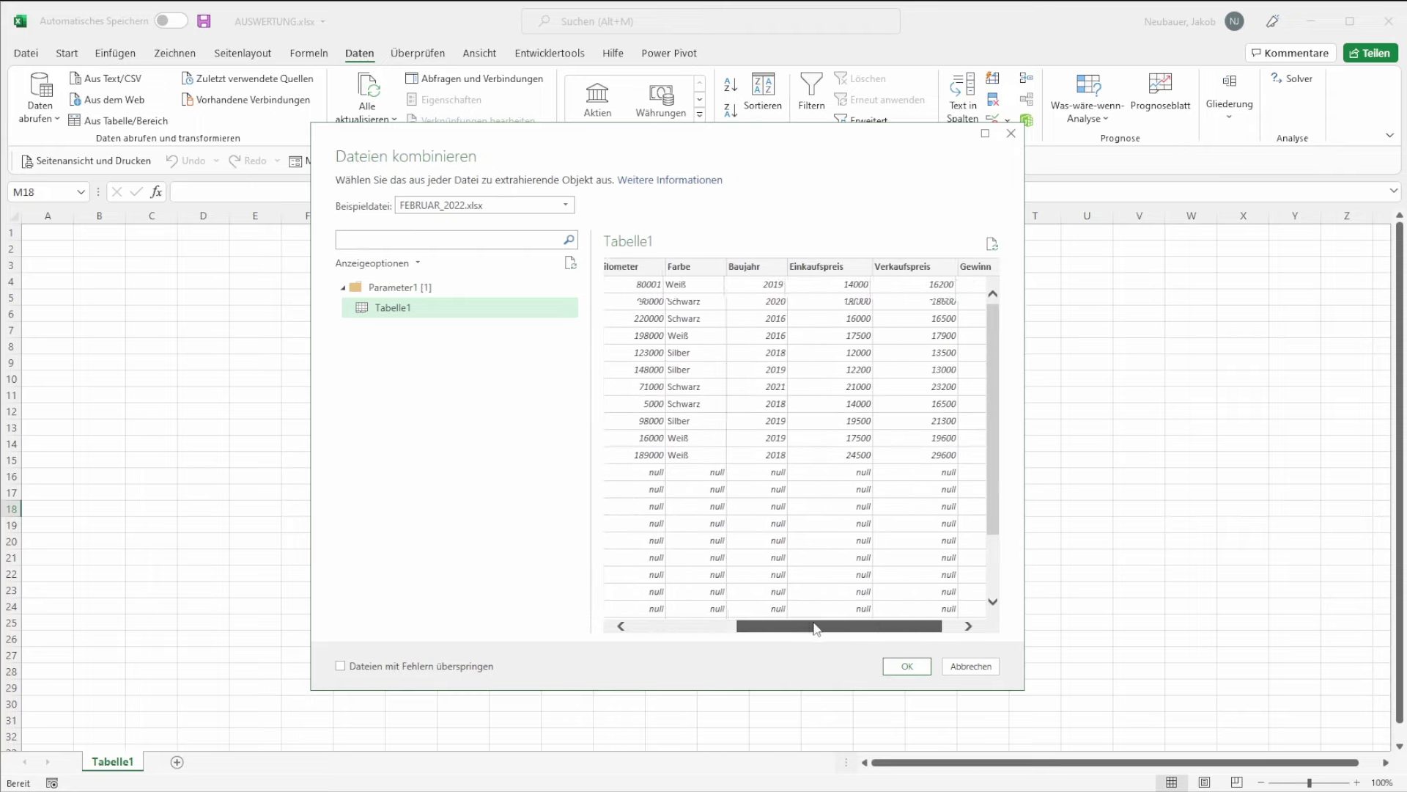
scroll(669, 604, "down", 3)
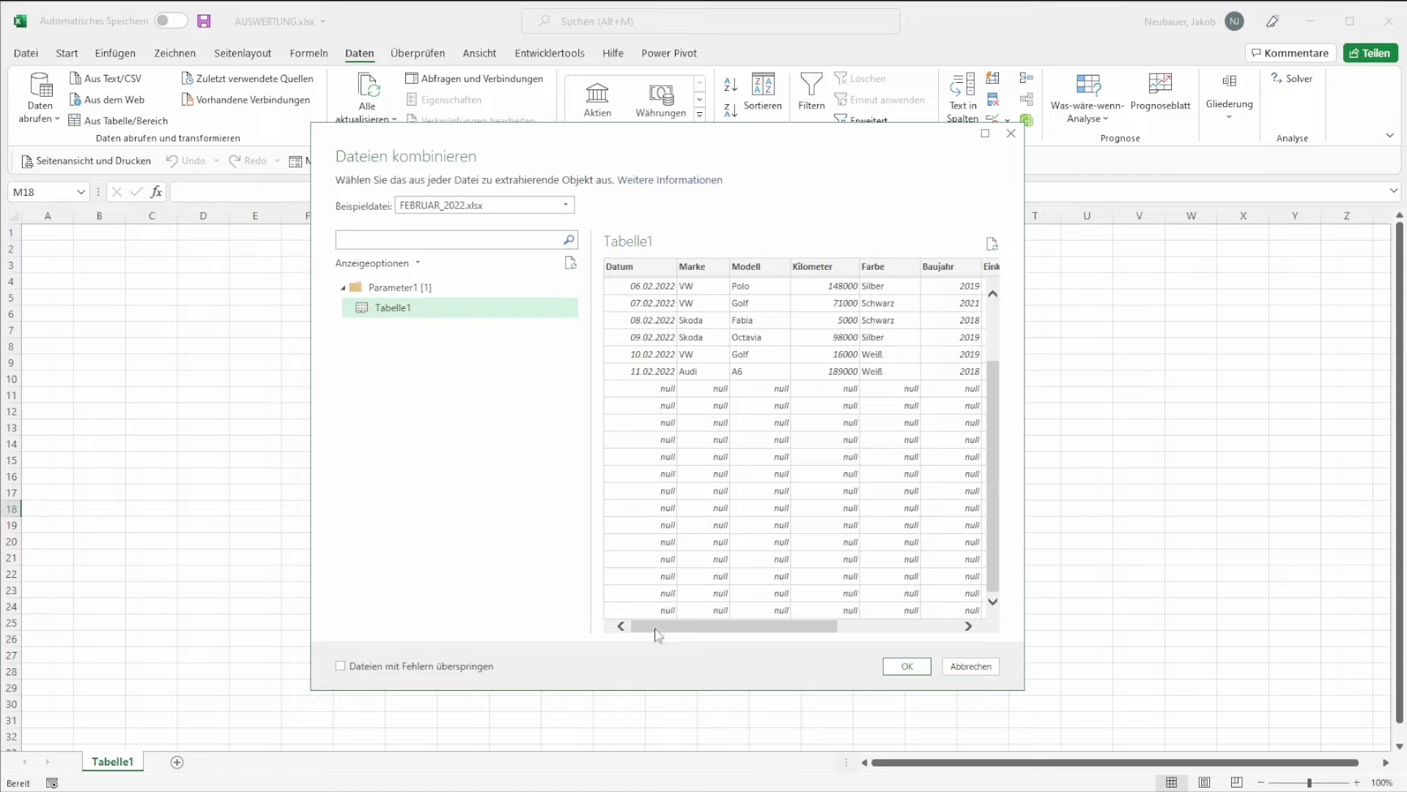
left_click_drag(662, 626, 785, 626)
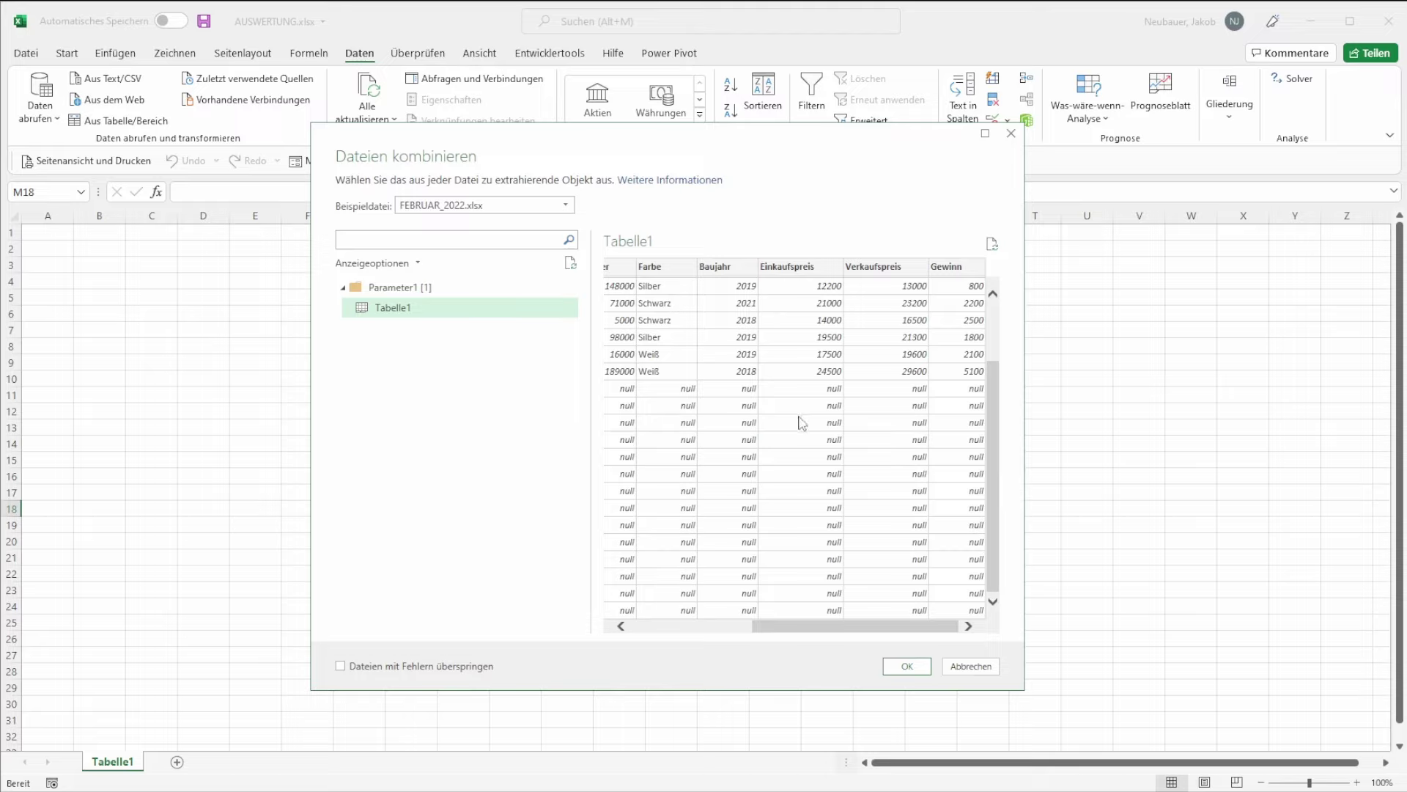
left_click_drag(777, 625, 691, 626)
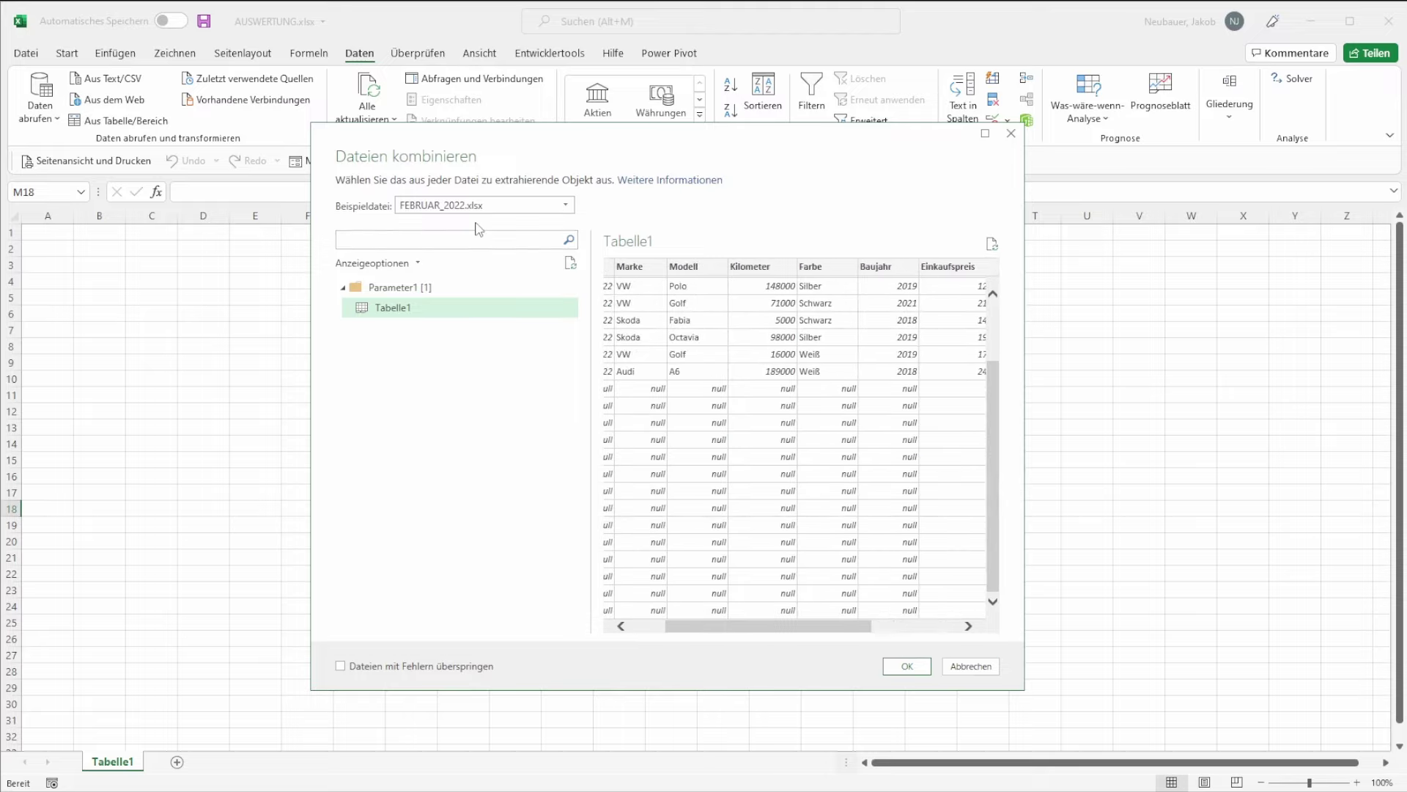
- Switch the sample file to JANUAR_2022.xlsx, select Tabelle1 and confirm
left_click(481, 203)
left_click(454, 262)
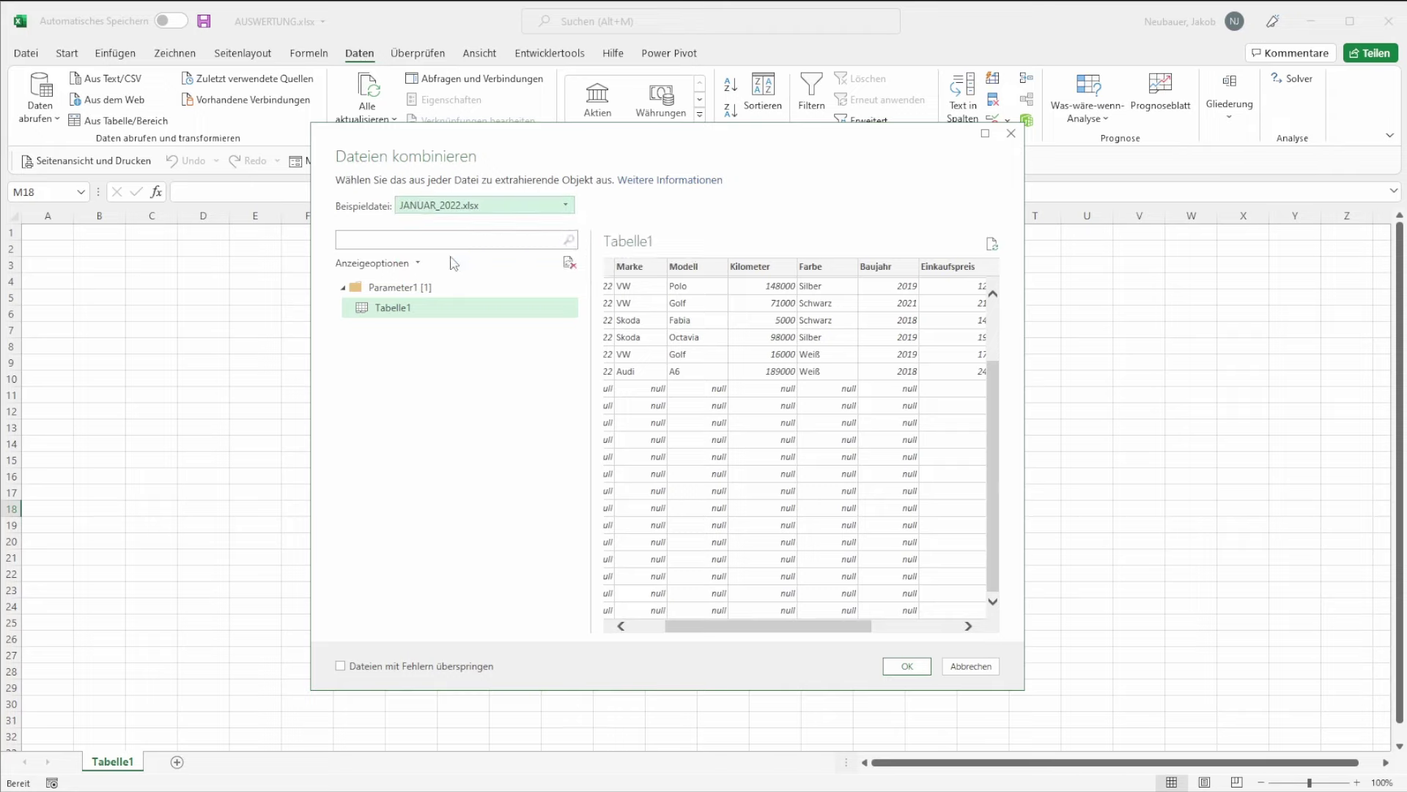
left_click(412, 306)
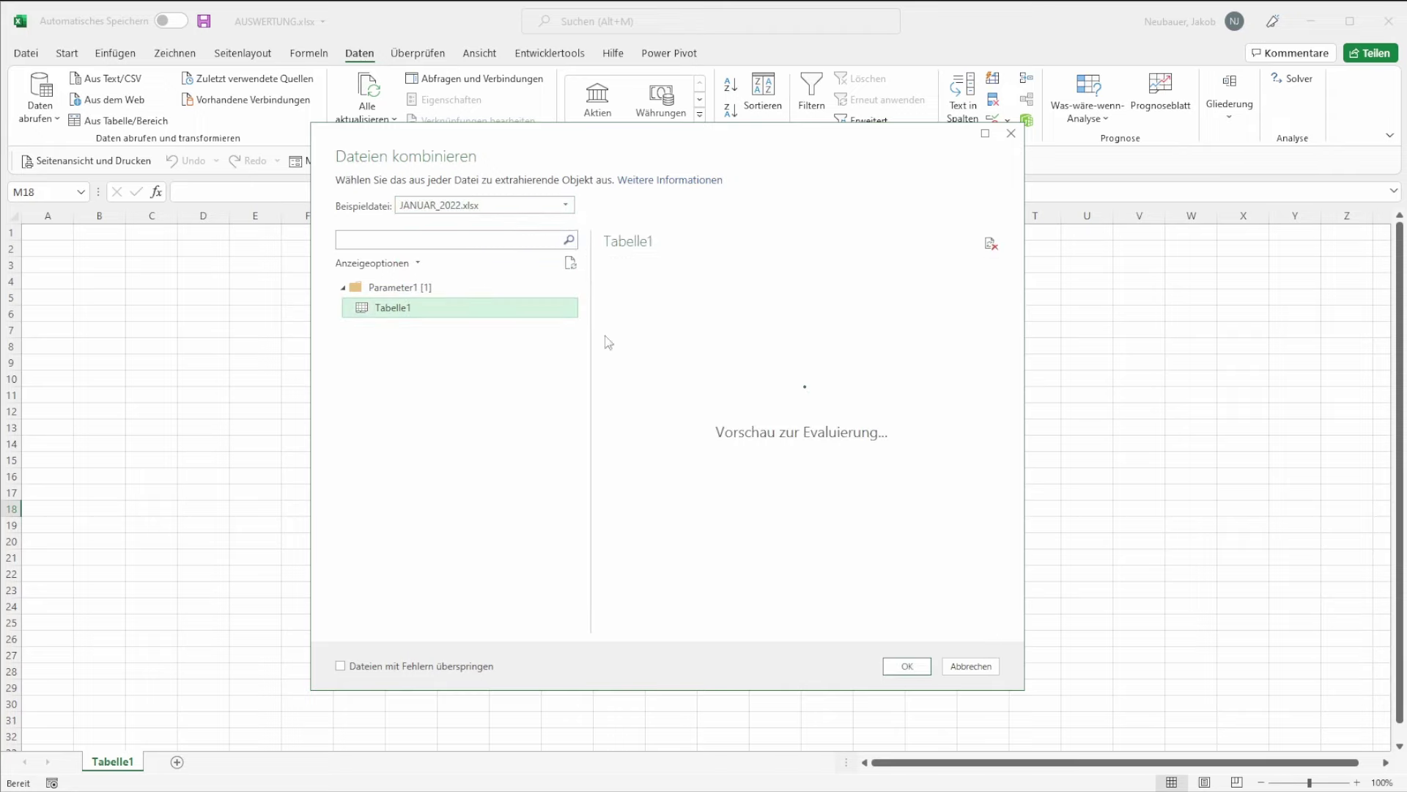
scroll(925, 421, "down", 2)
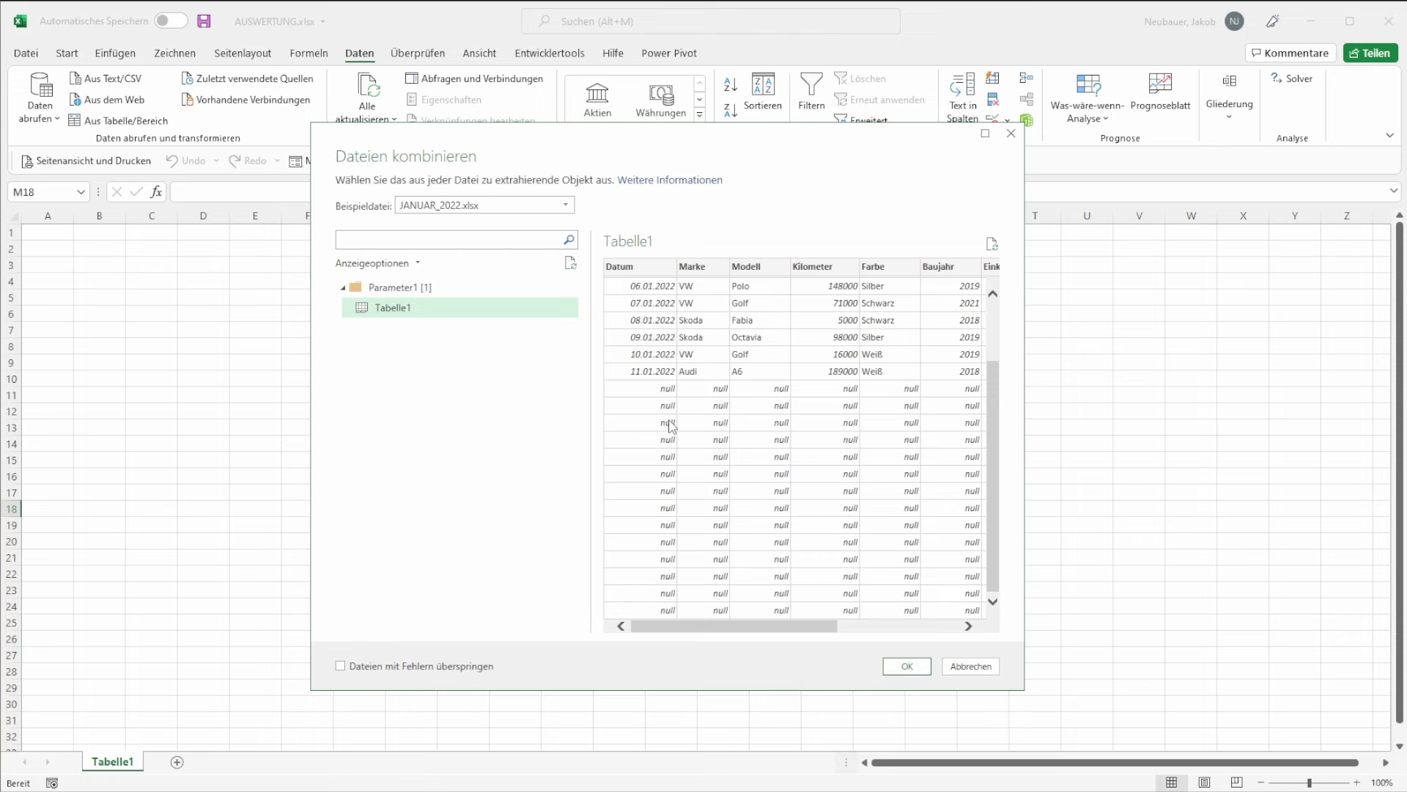
left_click(899, 665)
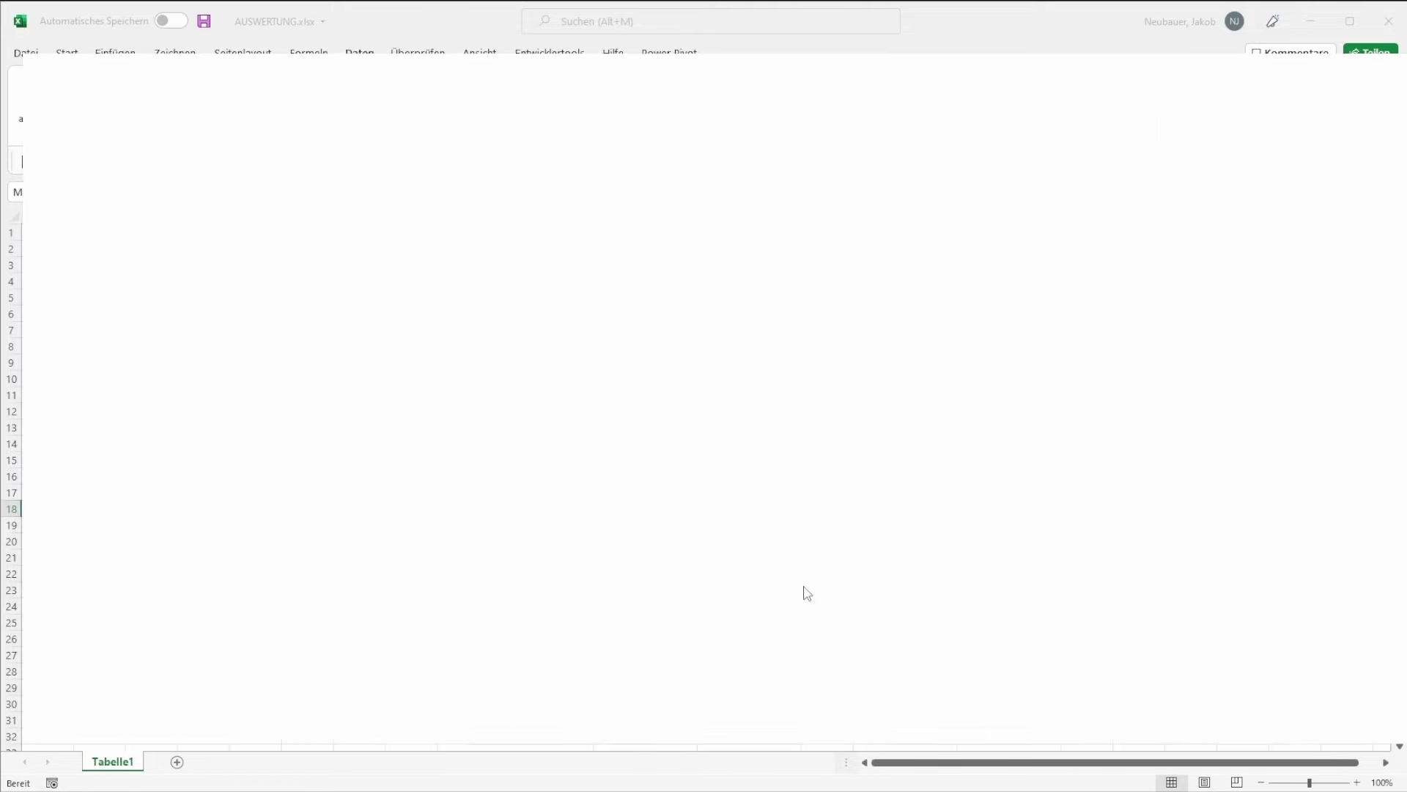
- Scroll through the 75 combined rows, checking a Datum value, then select the Source.Name column
scroll(861, 378, "down", 5)
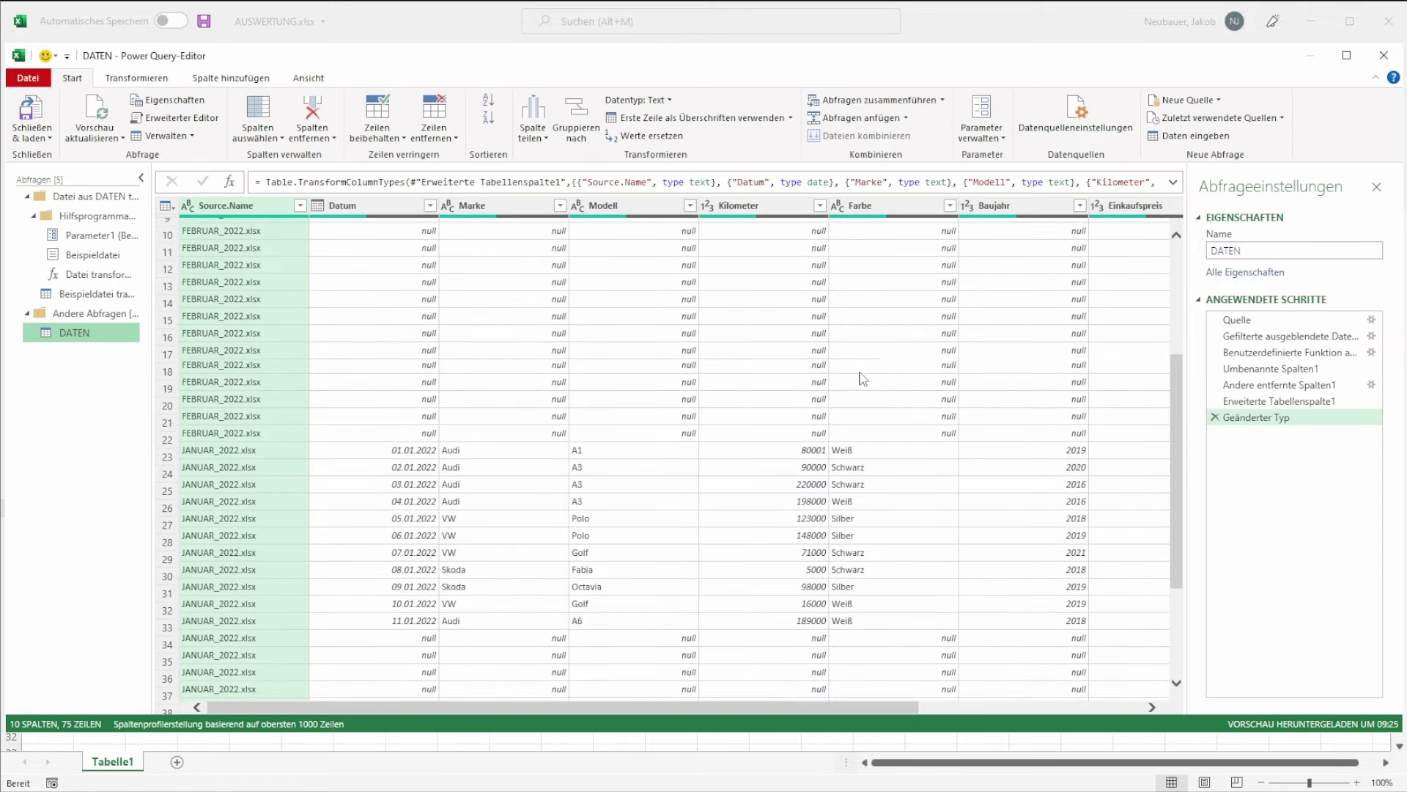
scroll(862, 378, "down", 4)
scroll(861, 377, "down", 2)
scroll(861, 378, "up", 10)
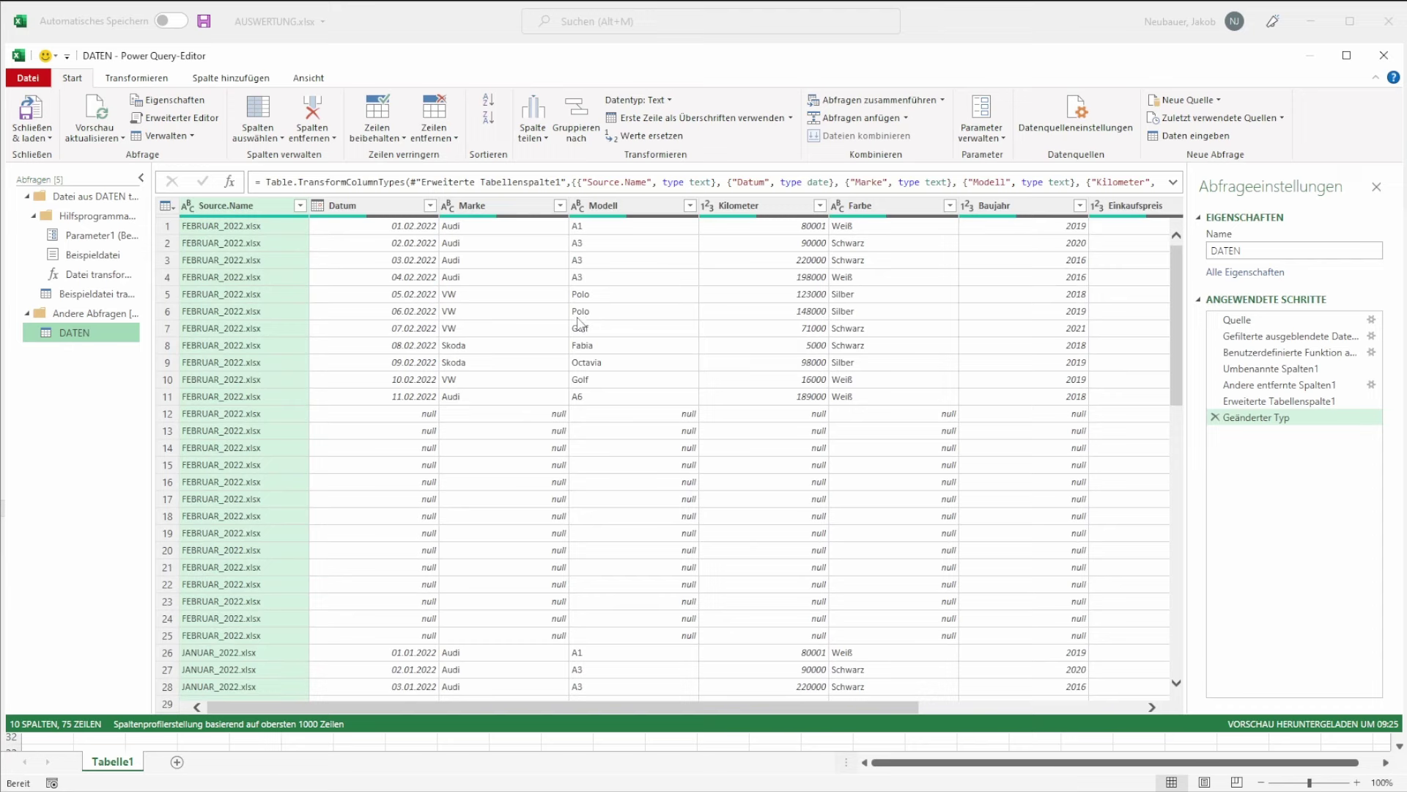
scroll(430, 361, "down", 3)
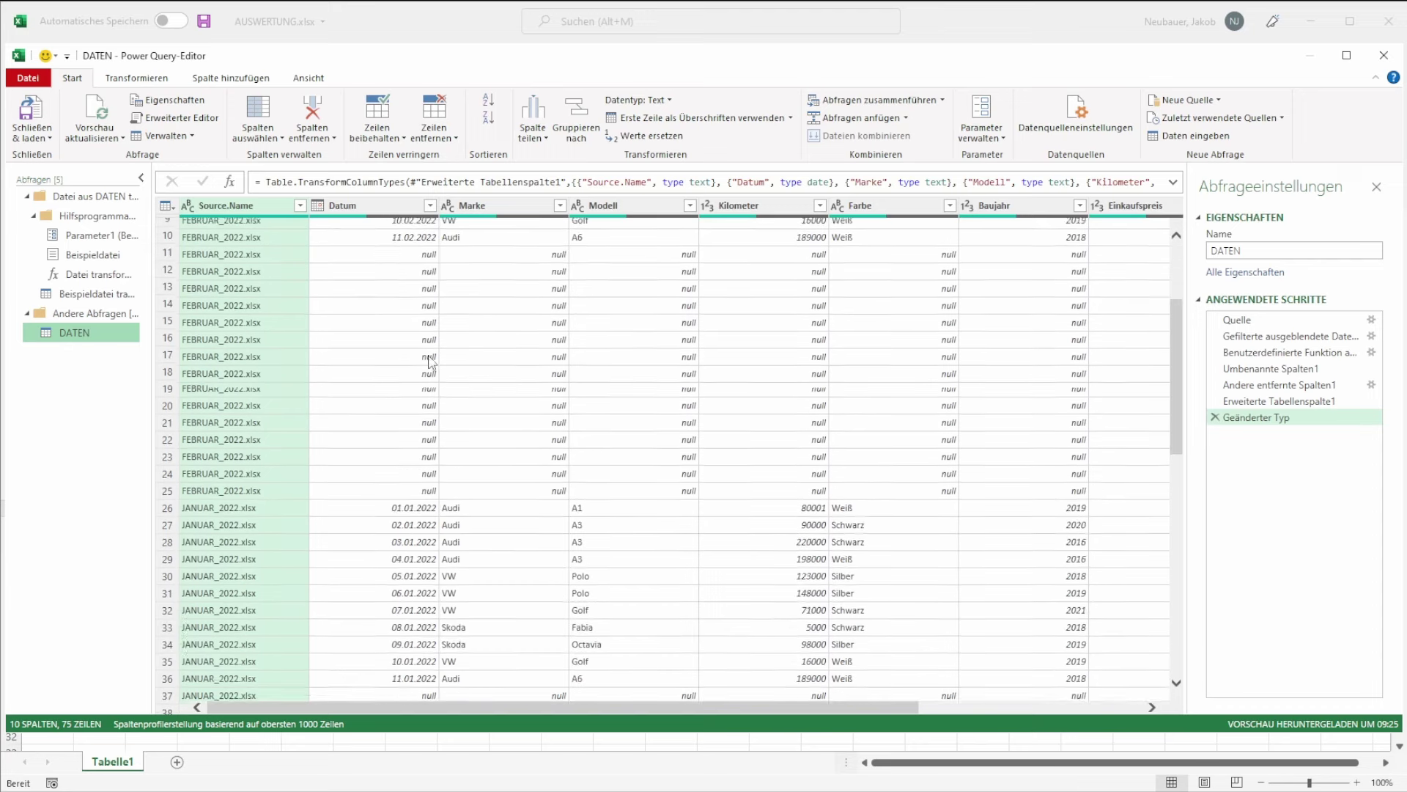
scroll(430, 361, "down", 6)
scroll(361, 433, "down", 7)
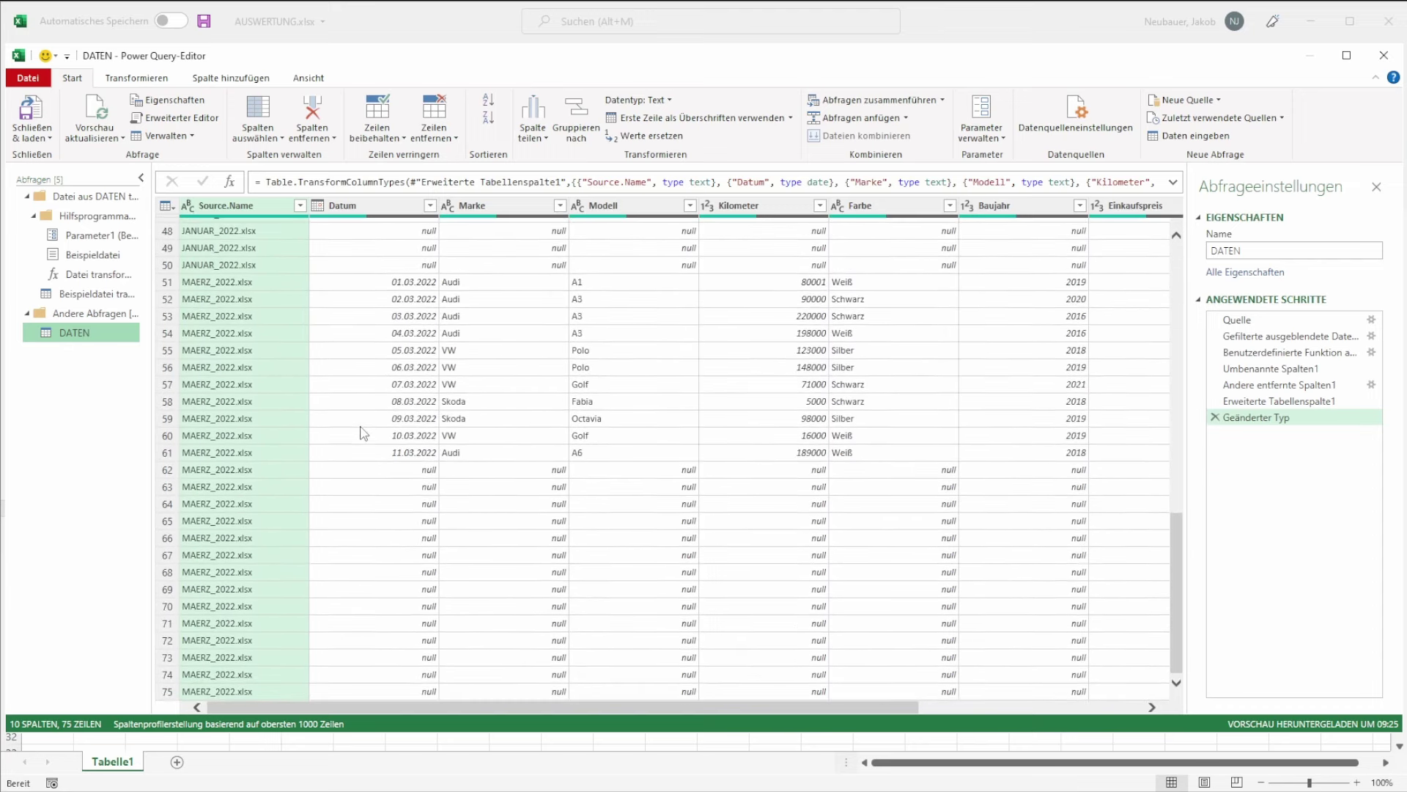
scroll(464, 539, "up", 6)
scroll(464, 538, "up", 7)
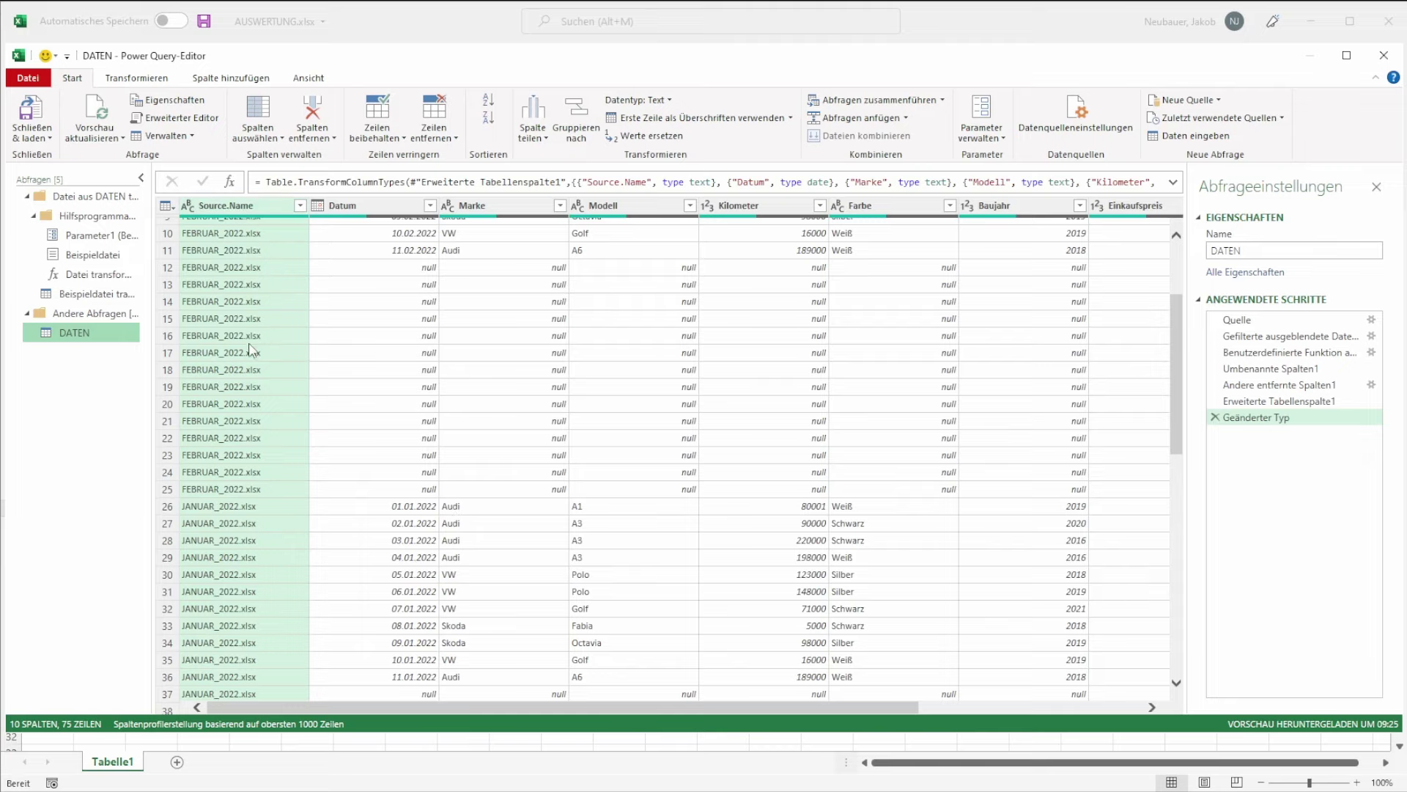
scroll(250, 350, "down", 6)
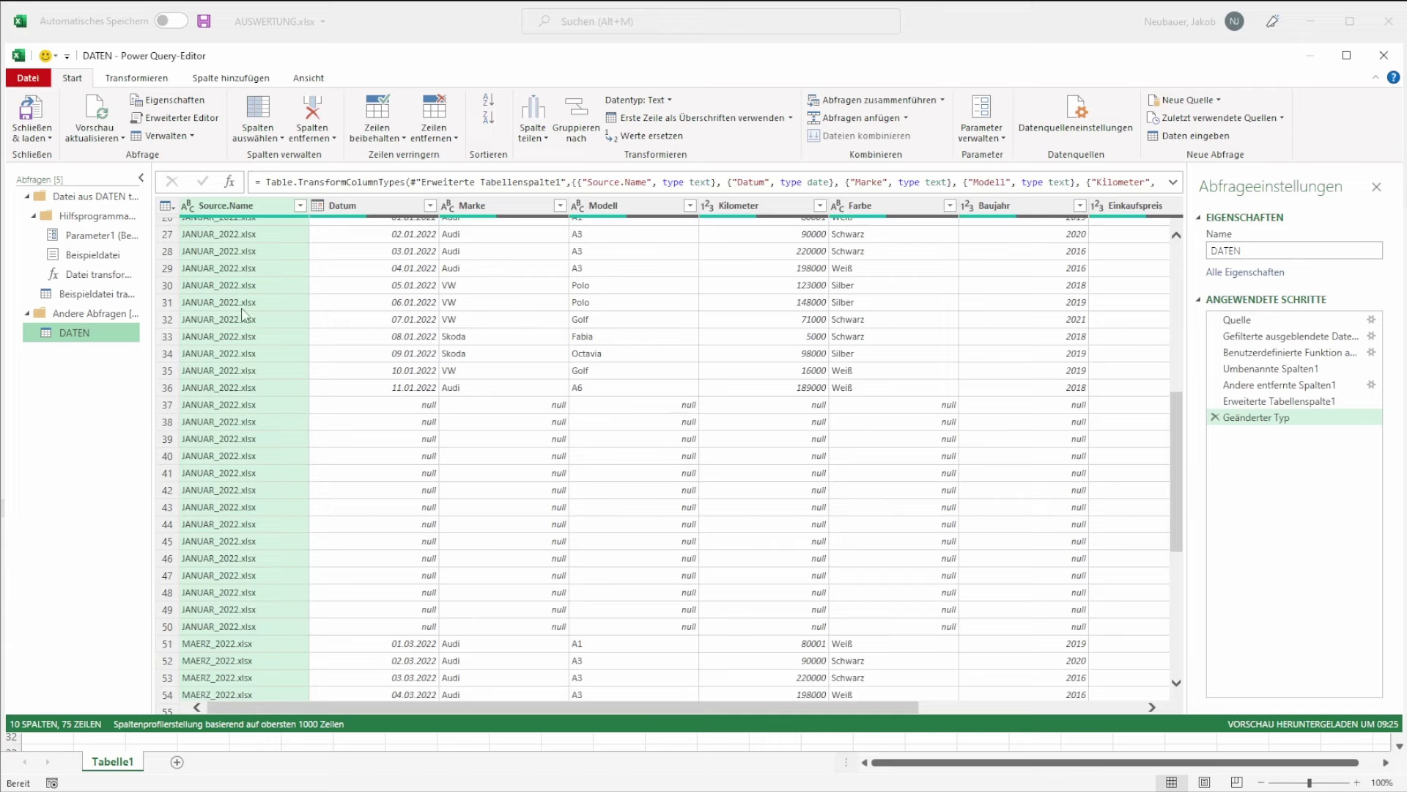
left_click(405, 265)
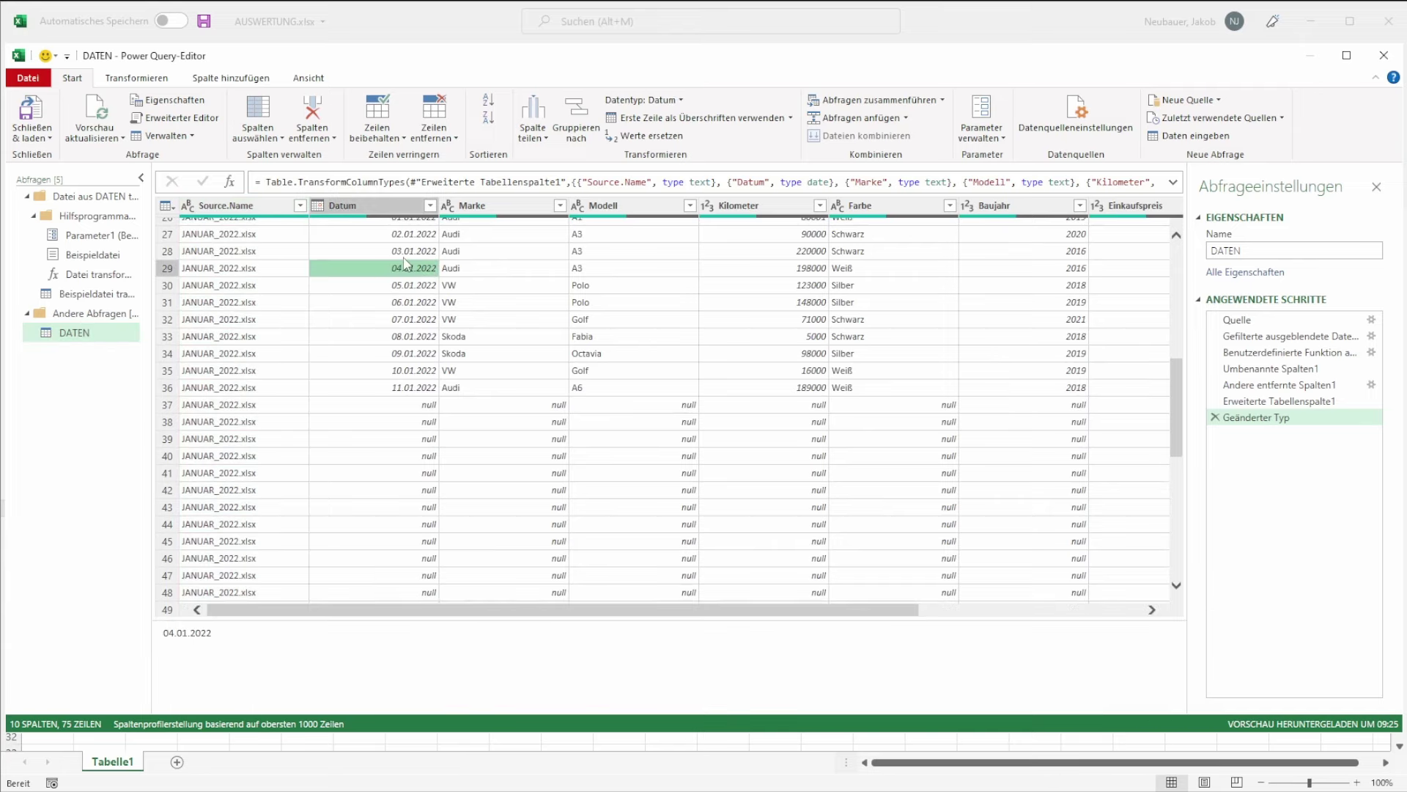
left_click(256, 206)
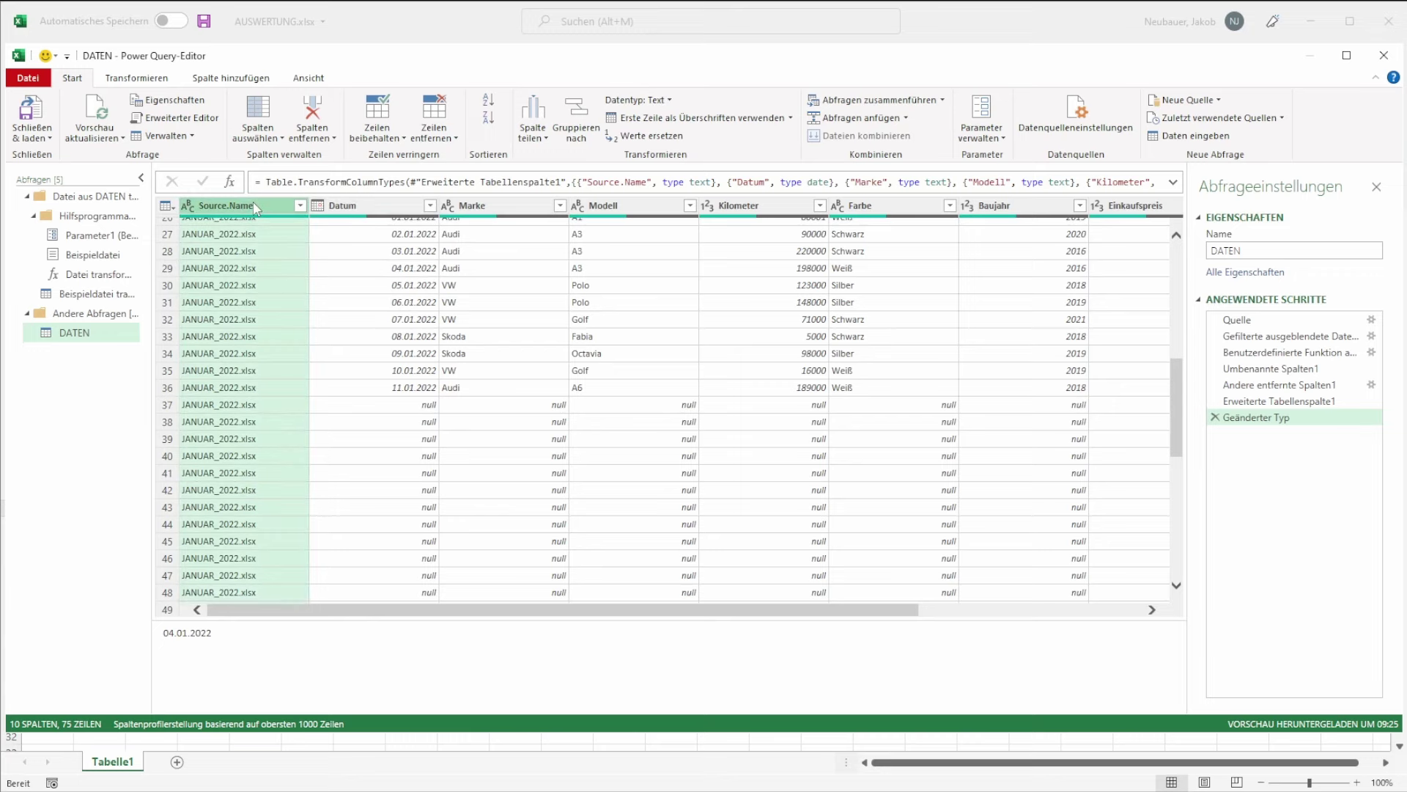
- Remove the Source.Name column from the DATEN query
left_click(394, 207, "ctrl")
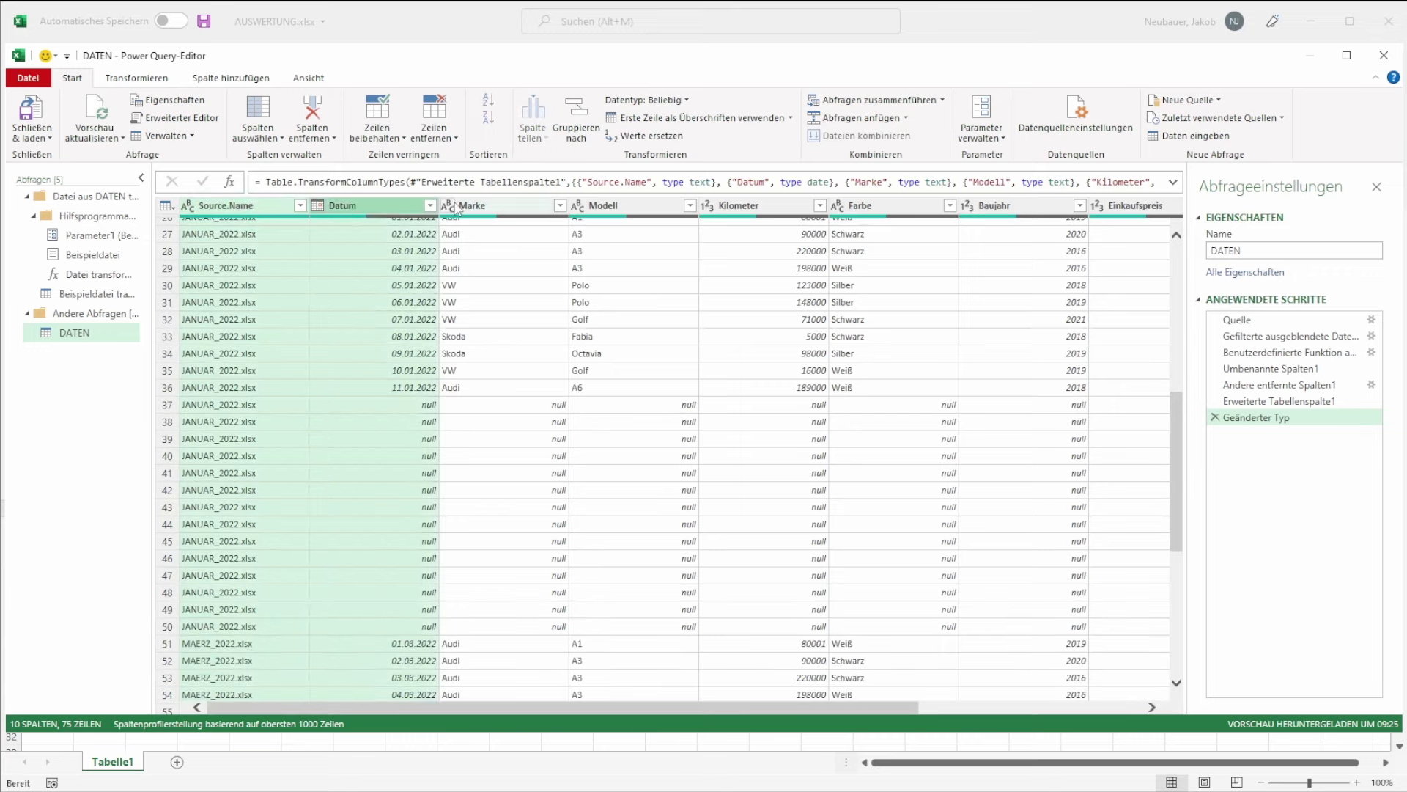
left_click(448, 206, "ctrl")
key("Escape")
left_click(469, 206, "ctrl")
left_click(241, 211)
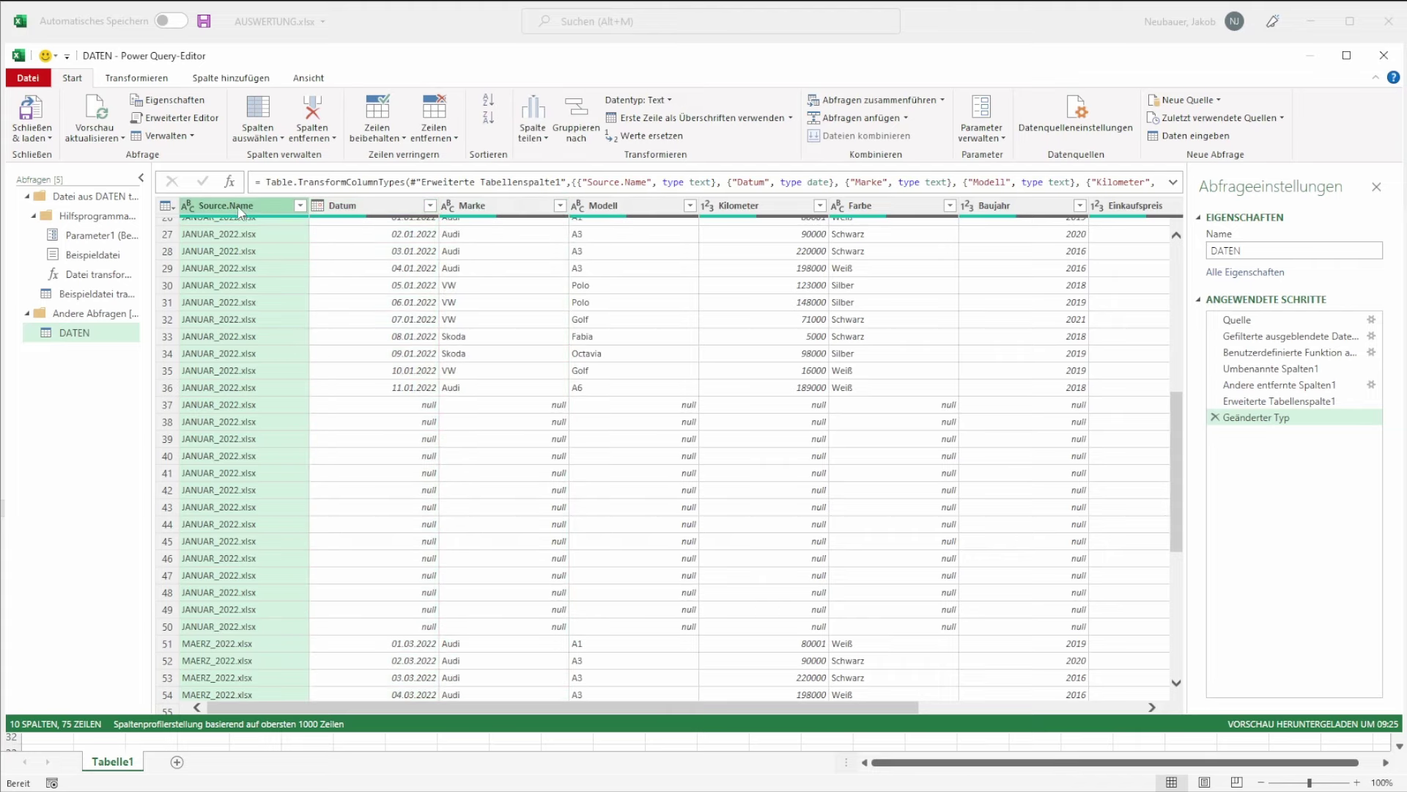
right_click(238, 210)
left_click(271, 238)
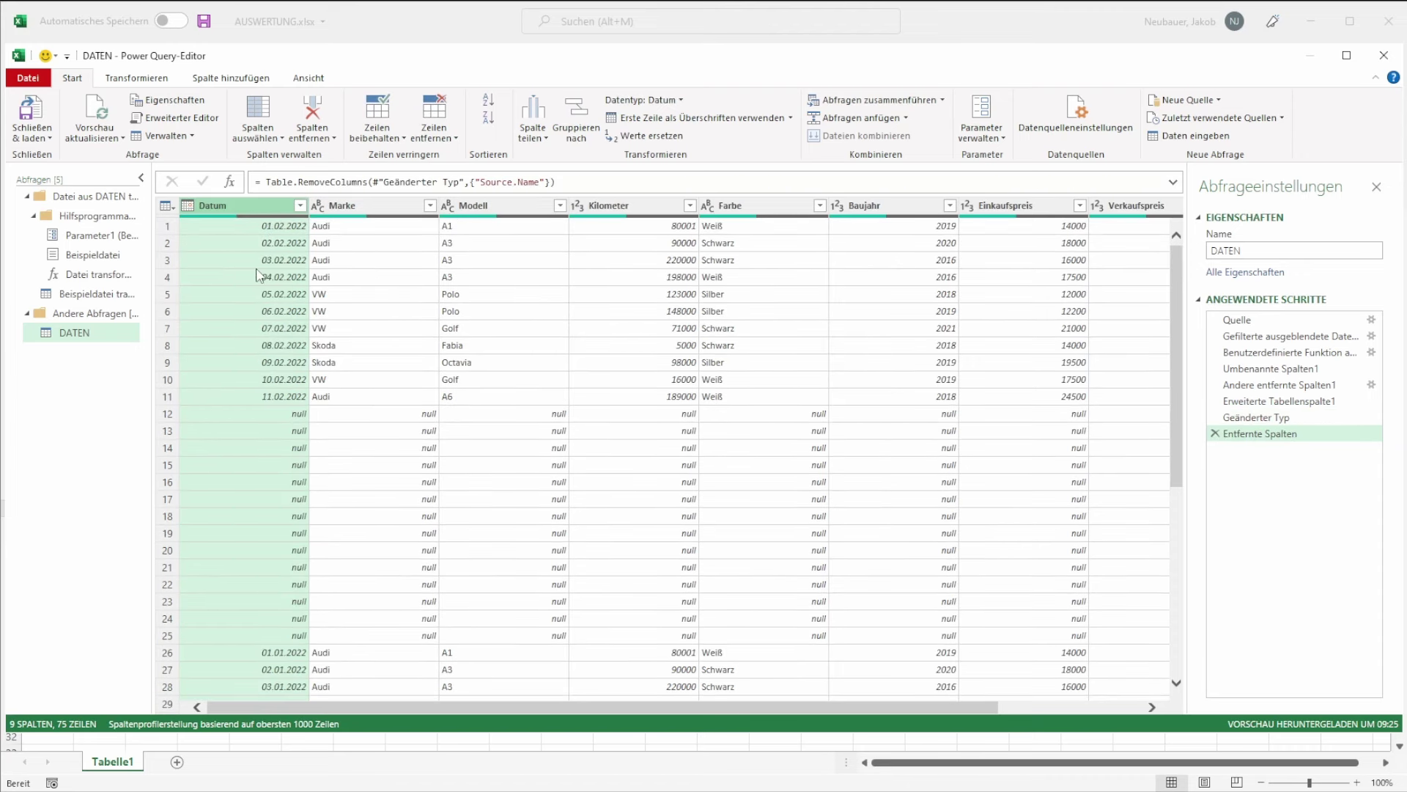
- Filter Marke to exclude null values, leaving 33 rows
left_click(333, 436)
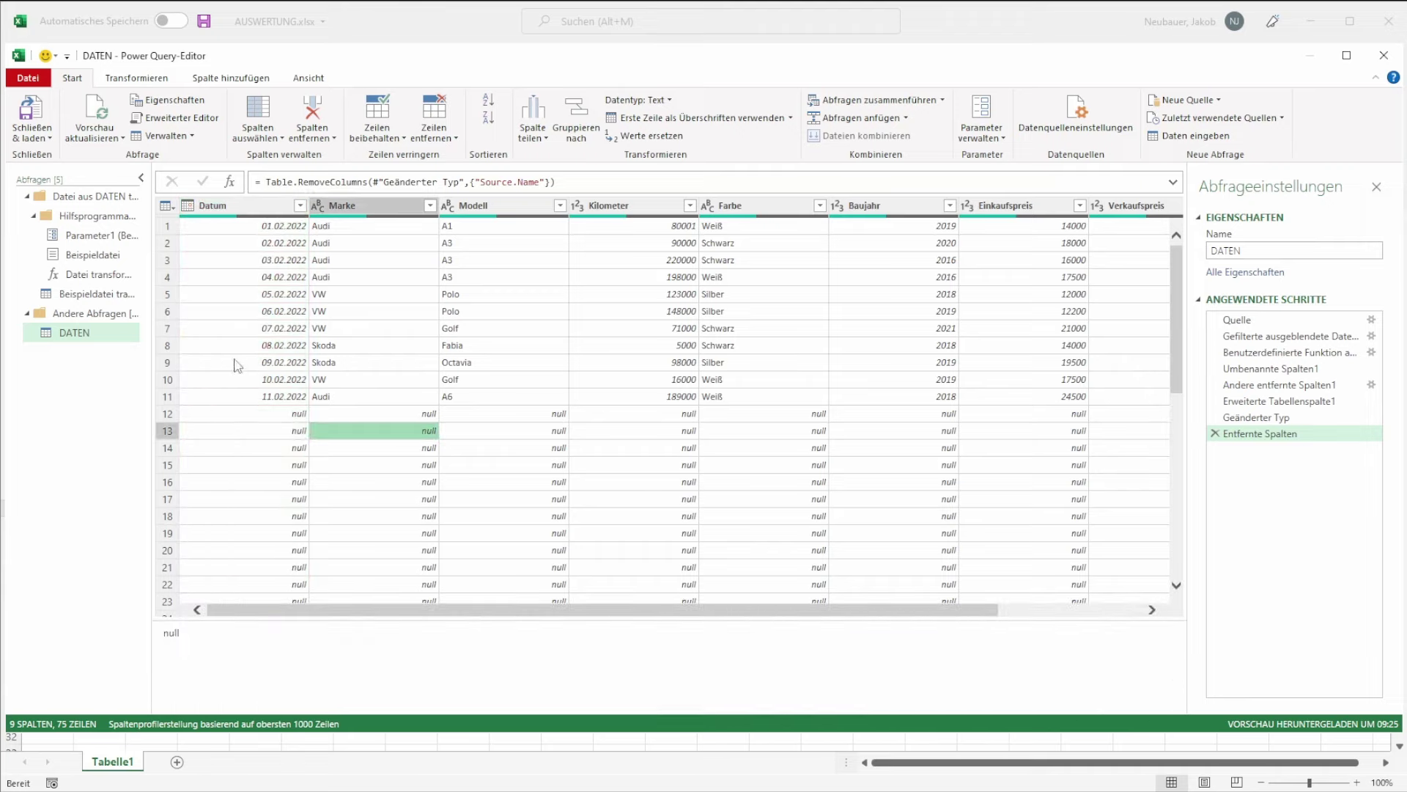
left_click(378, 226)
left_click(431, 205)
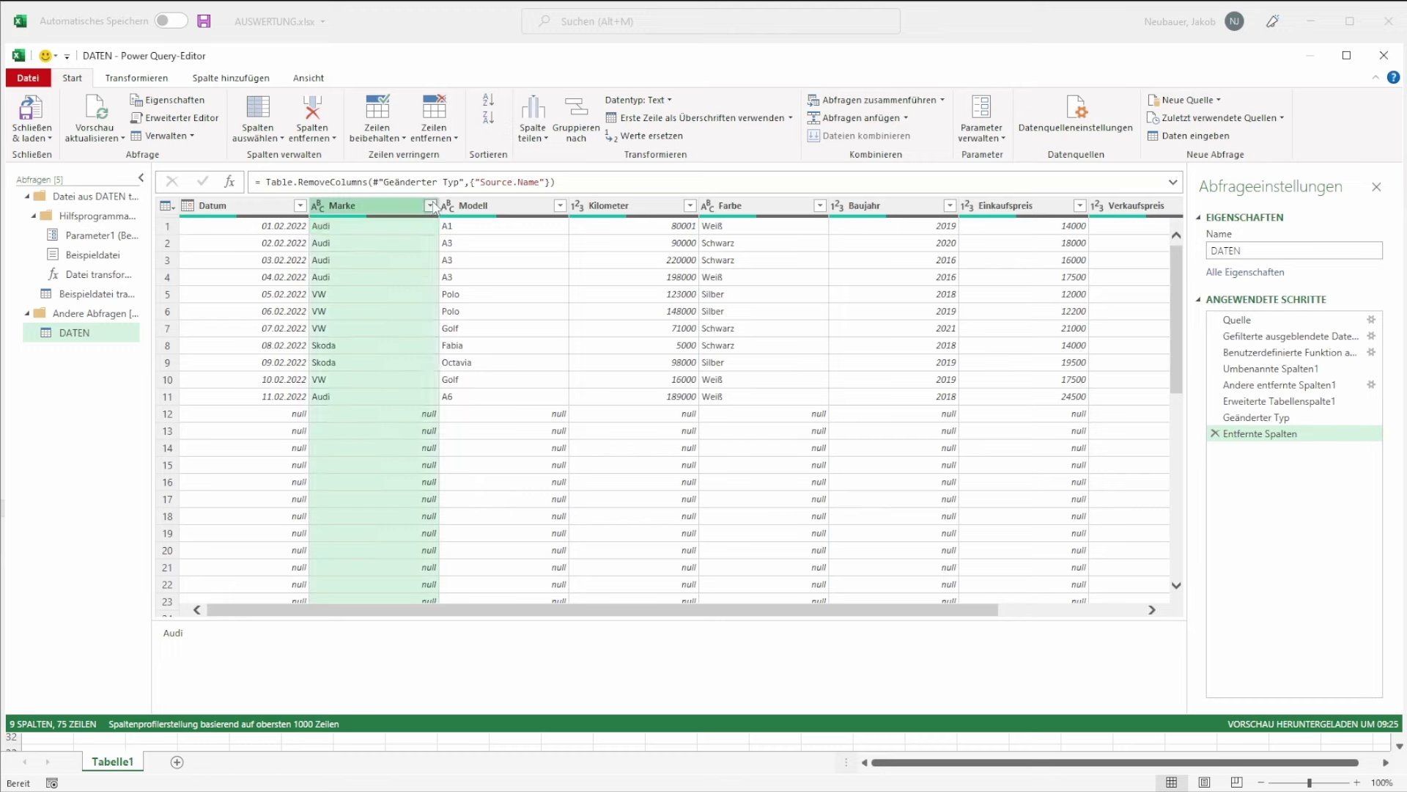
left_click(201, 393)
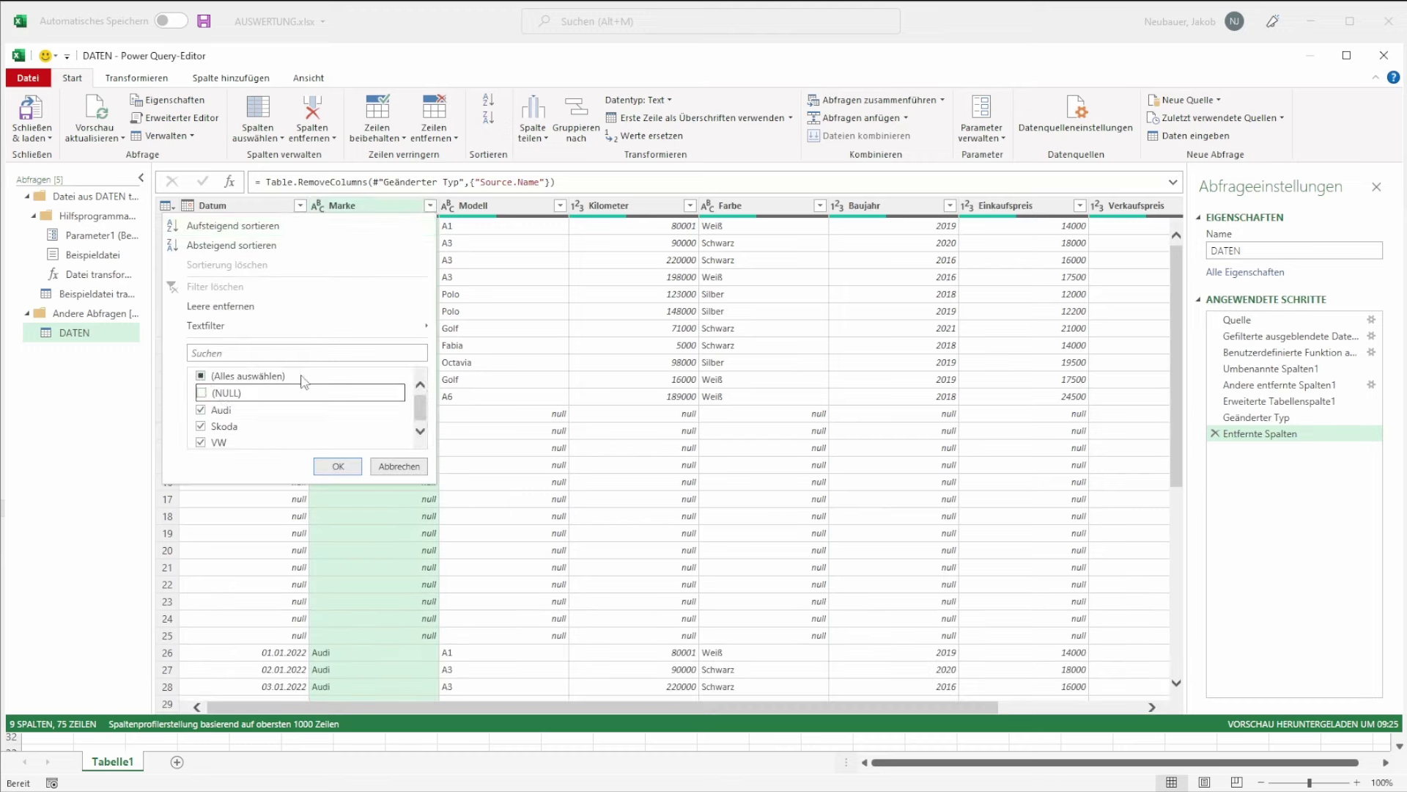
left_click(342, 466)
left_click(487, 426)
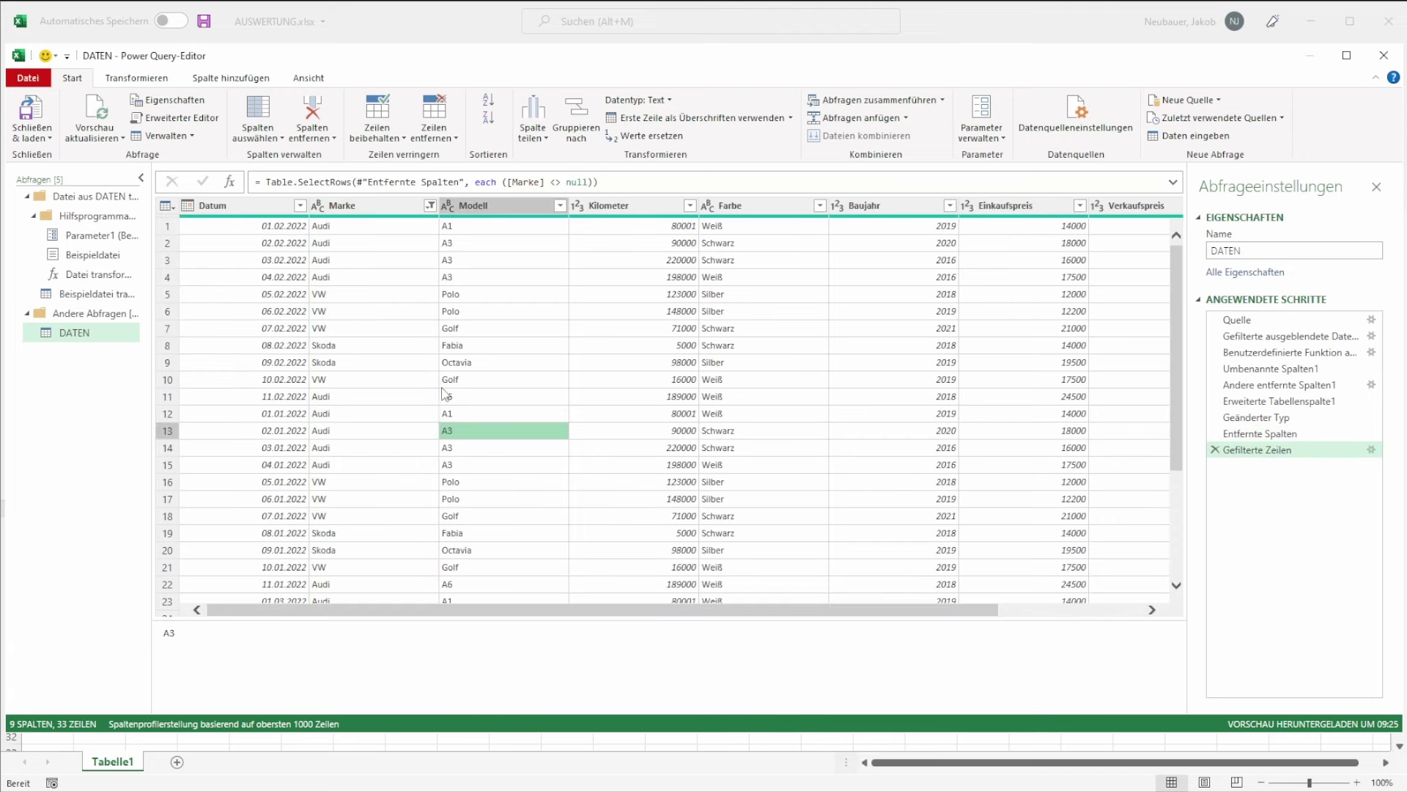
scroll(431, 402, "down", 4)
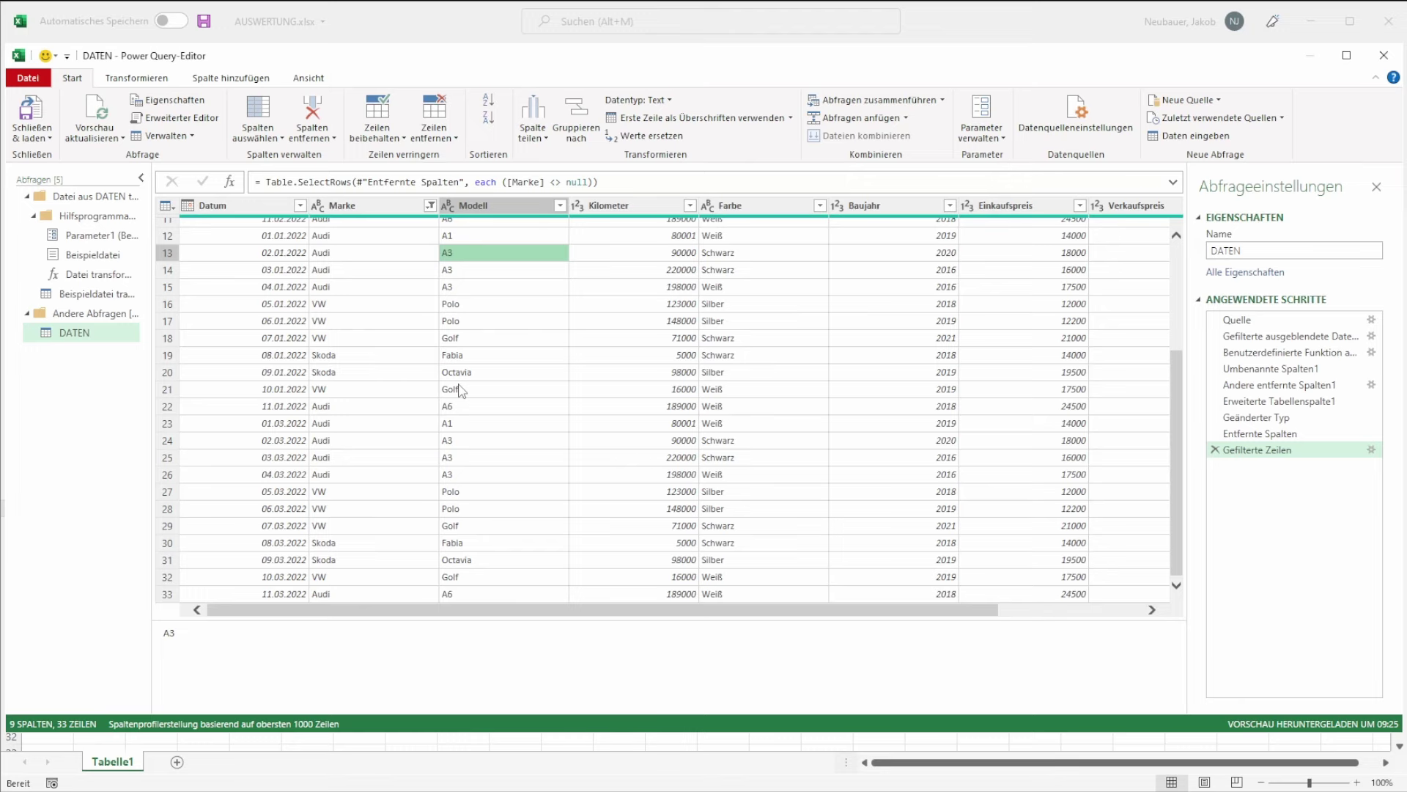
scroll(410, 396, "up", 2)
scroll(352, 398, "up", 2)
- Sort the DATEN rows by Datum in ascending order and check the dates
left_click(292, 245)
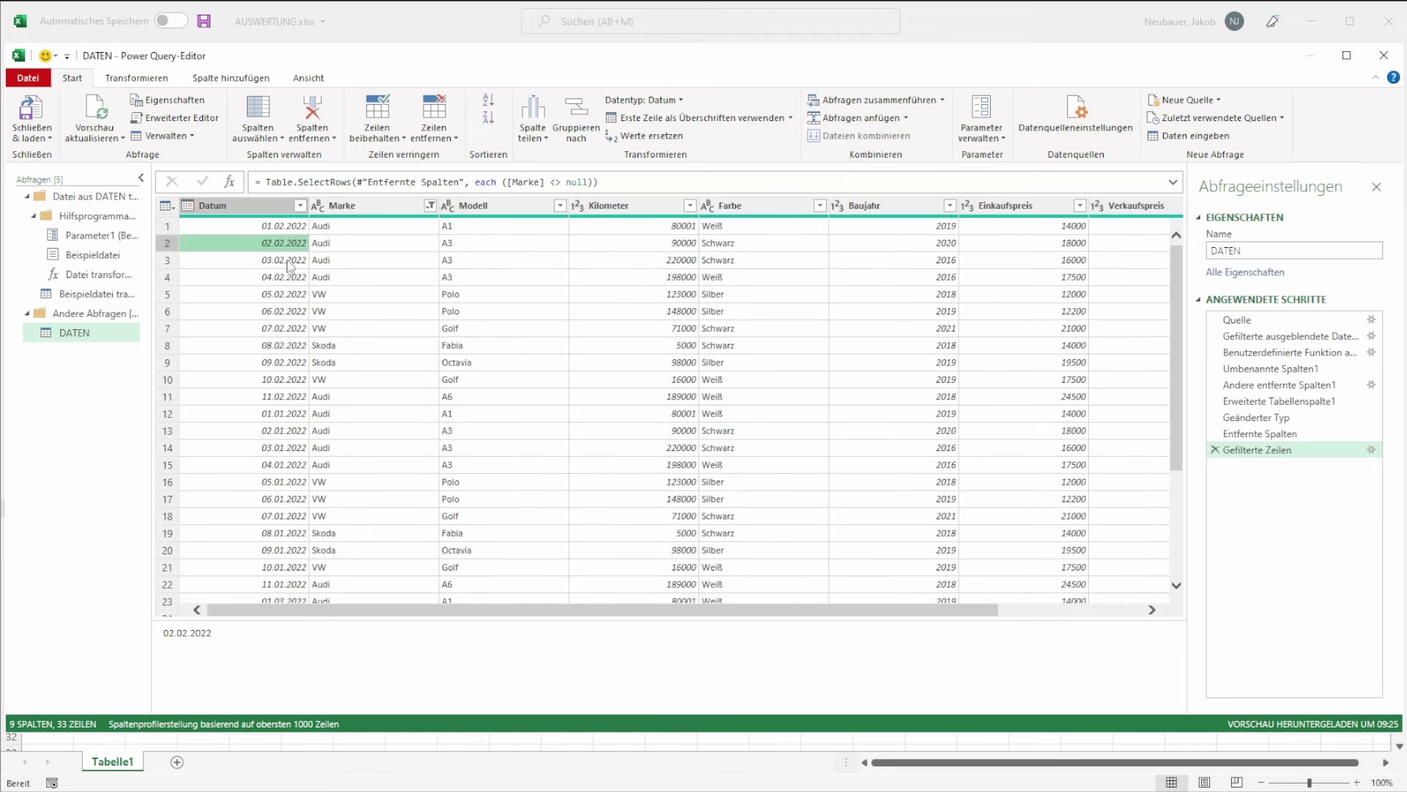
scroll(284, 357, "down", 1)
scroll(284, 357, "down", 3)
left_click(288, 288)
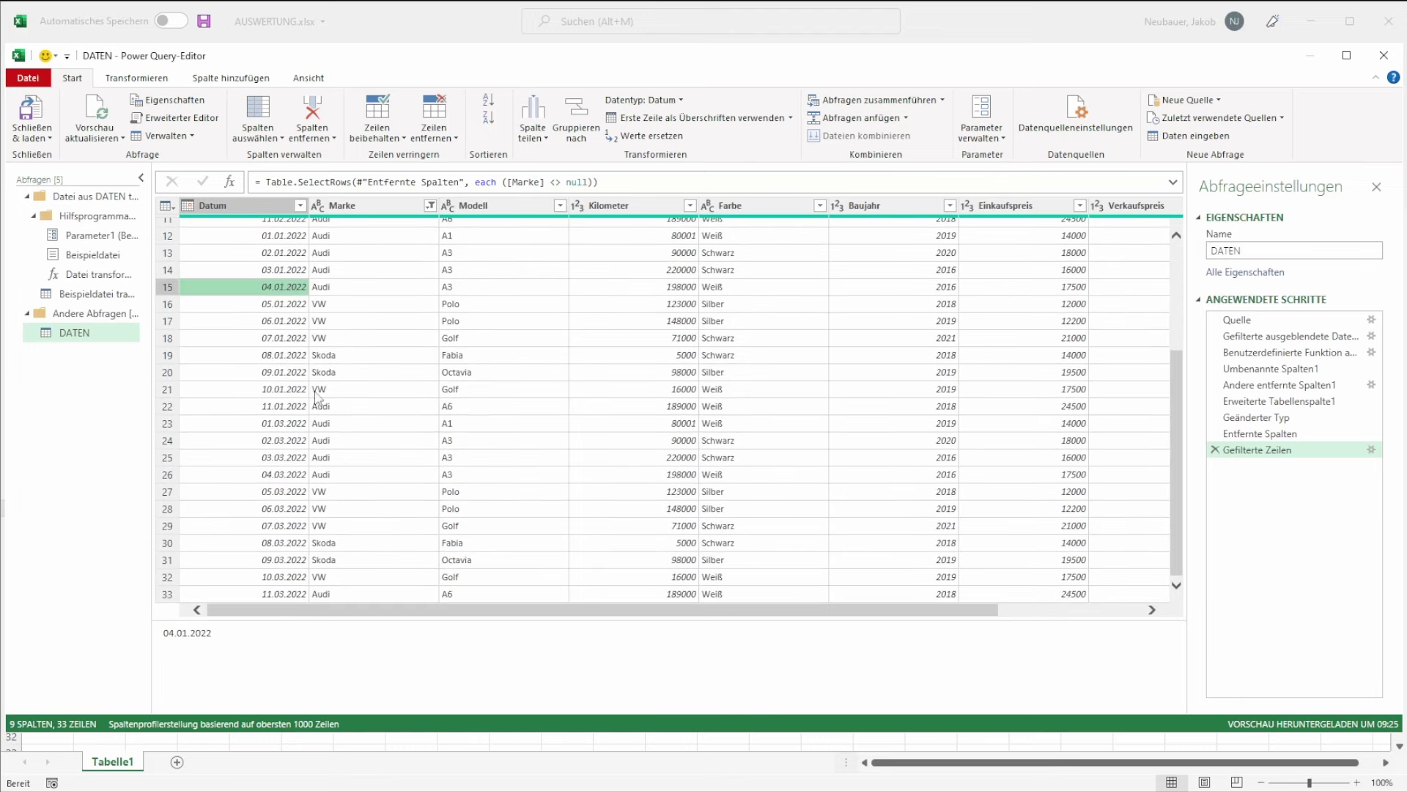
left_click(299, 205)
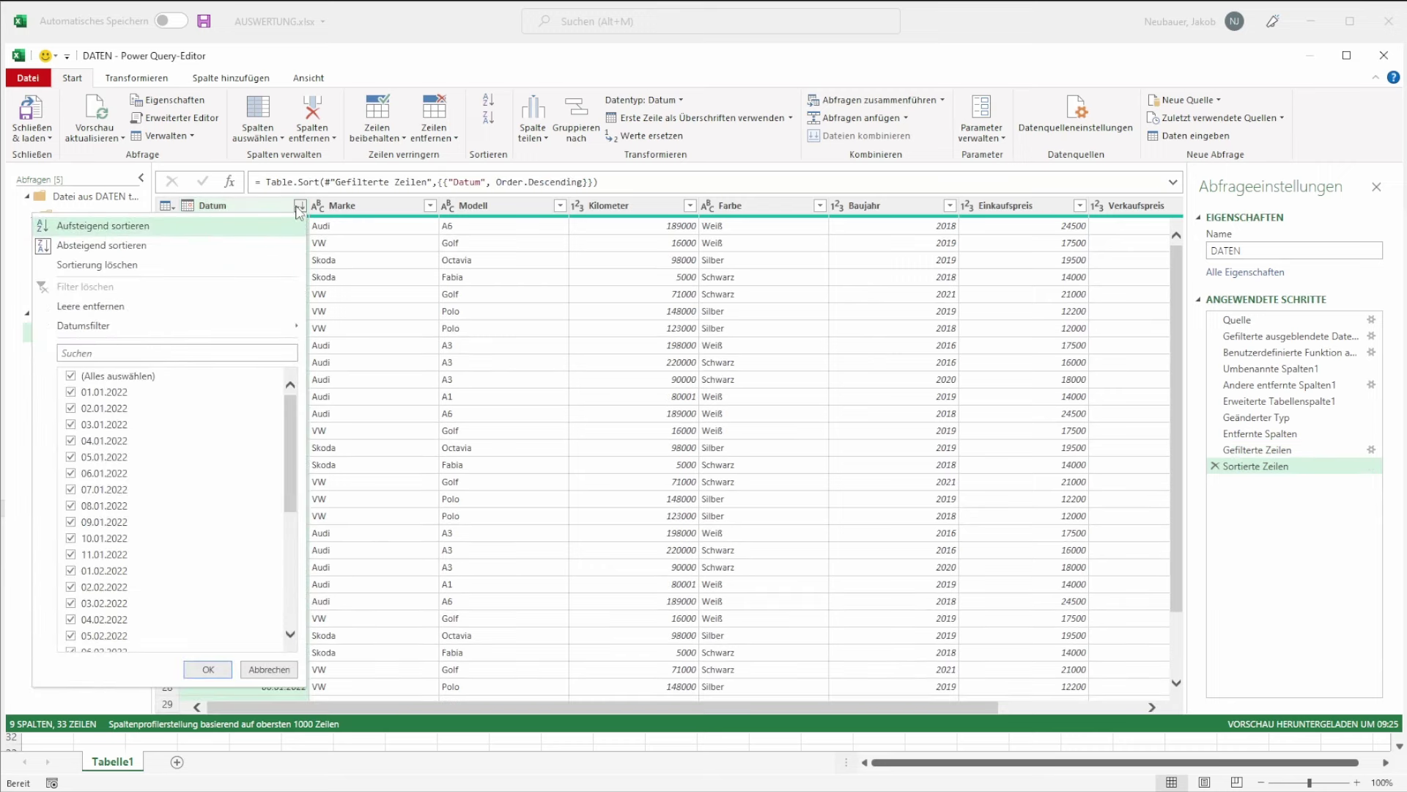
left_click(272, 227)
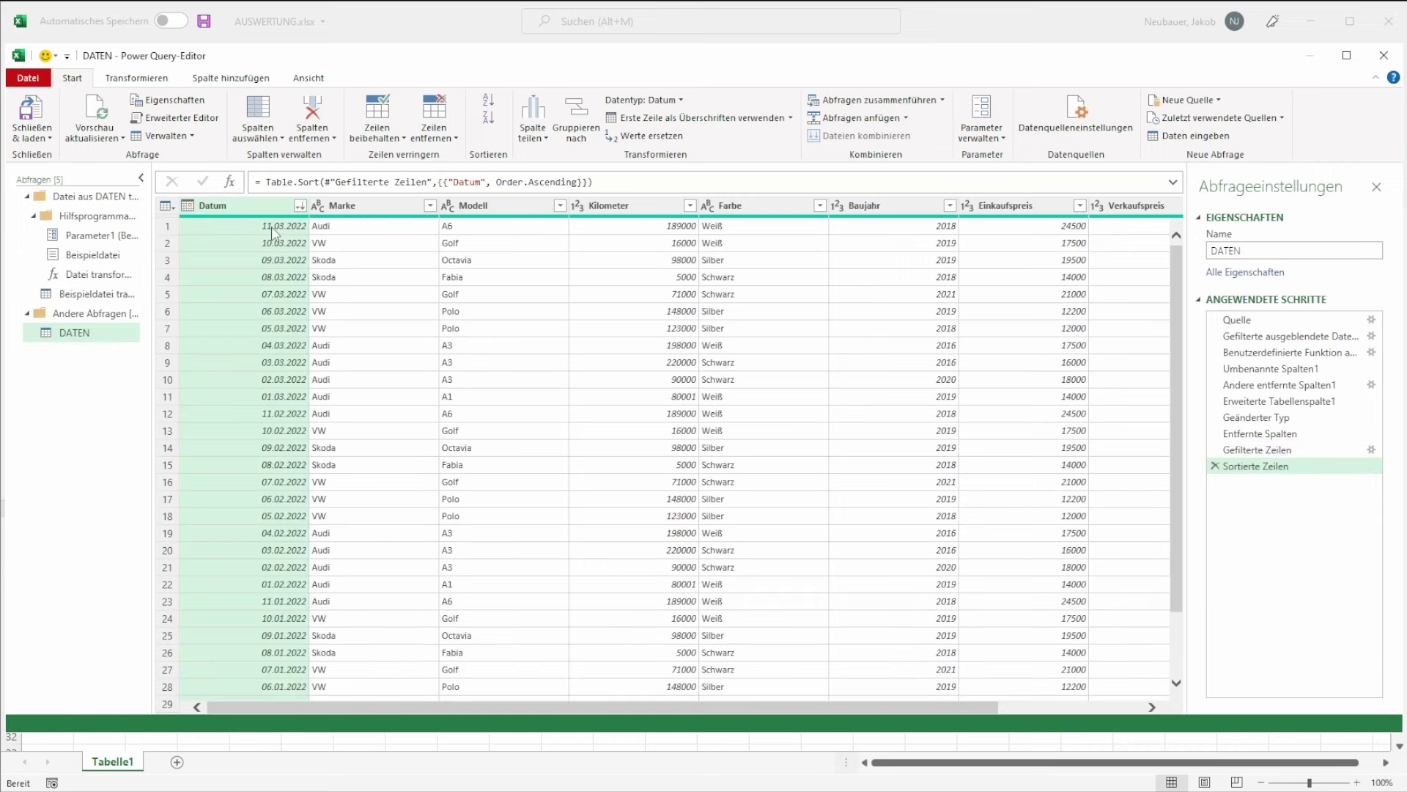
left_click(317, 260)
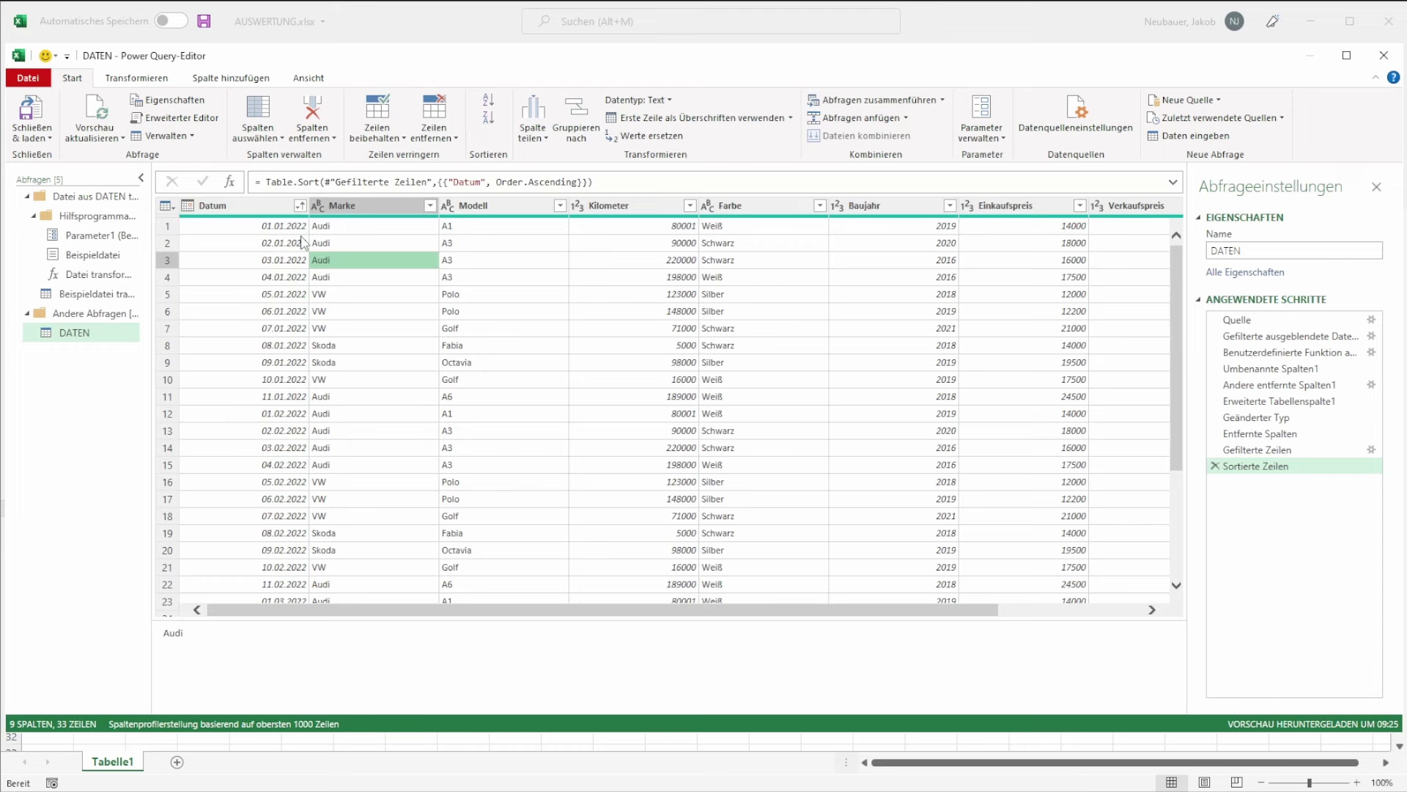
scroll(354, 319, "down", 5)
scroll(354, 326, "up", 5)
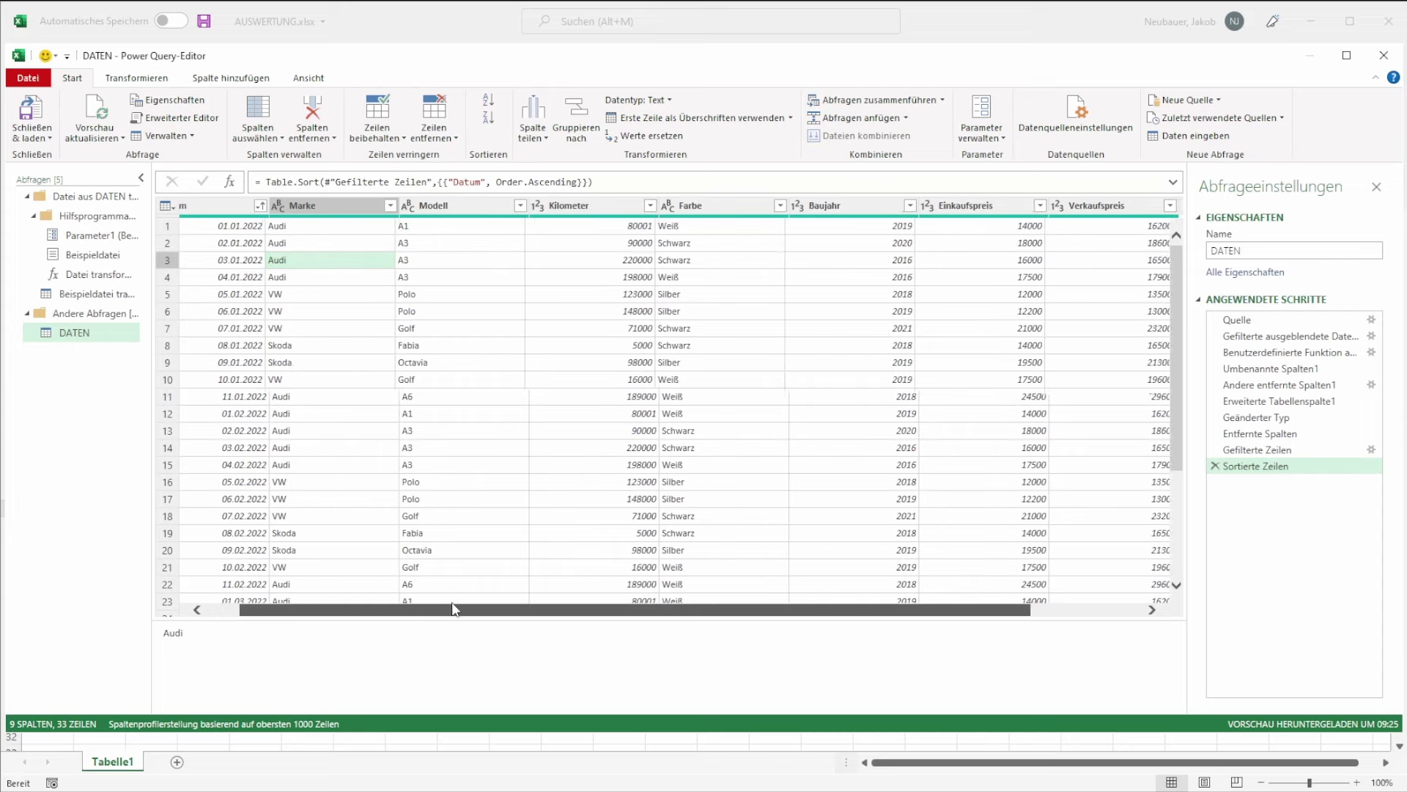
left_click_drag(421, 609, 564, 610)
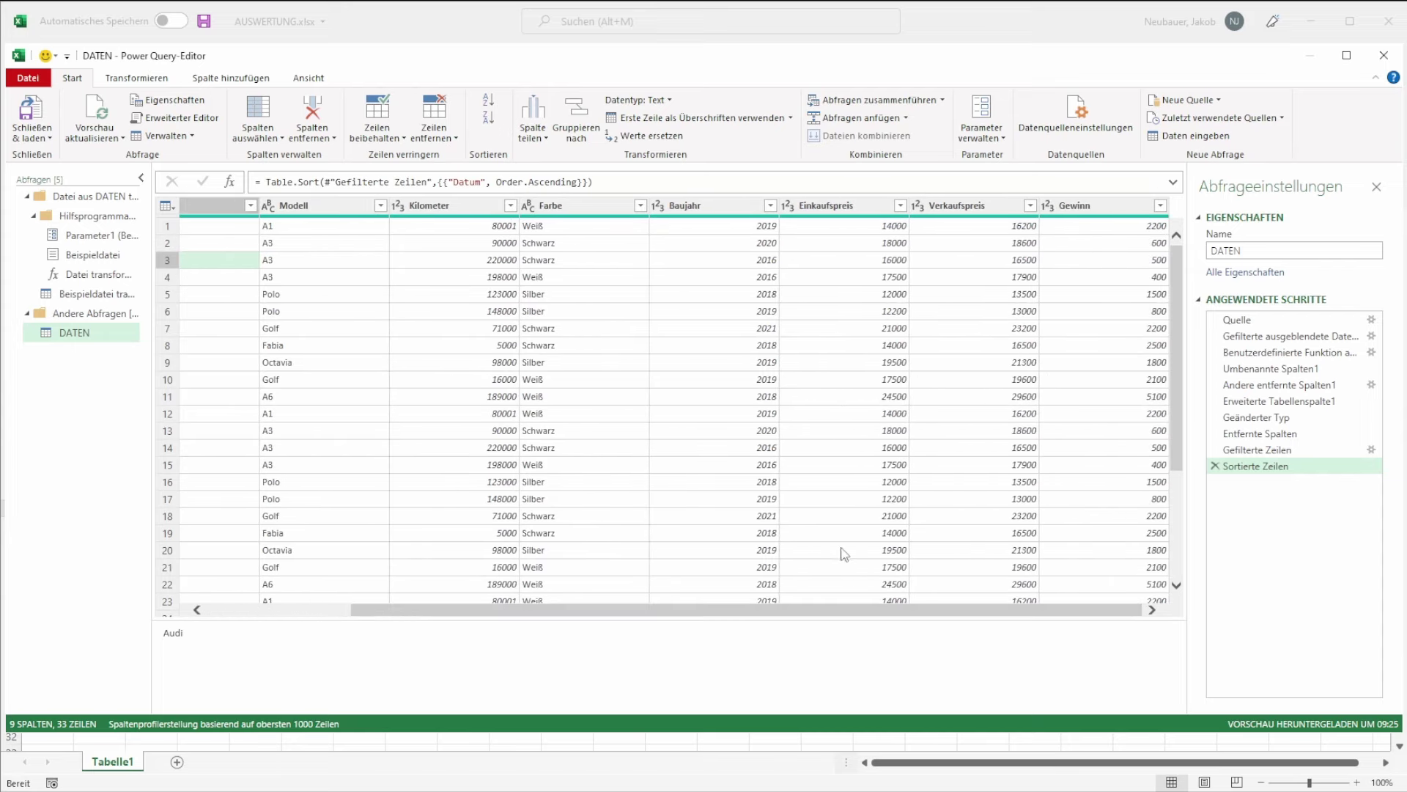
mouse_move(821, 609)
left_mouse_down()
mouse_move(664, 609)
mouse_move(477, 498)
left_mouse_up()
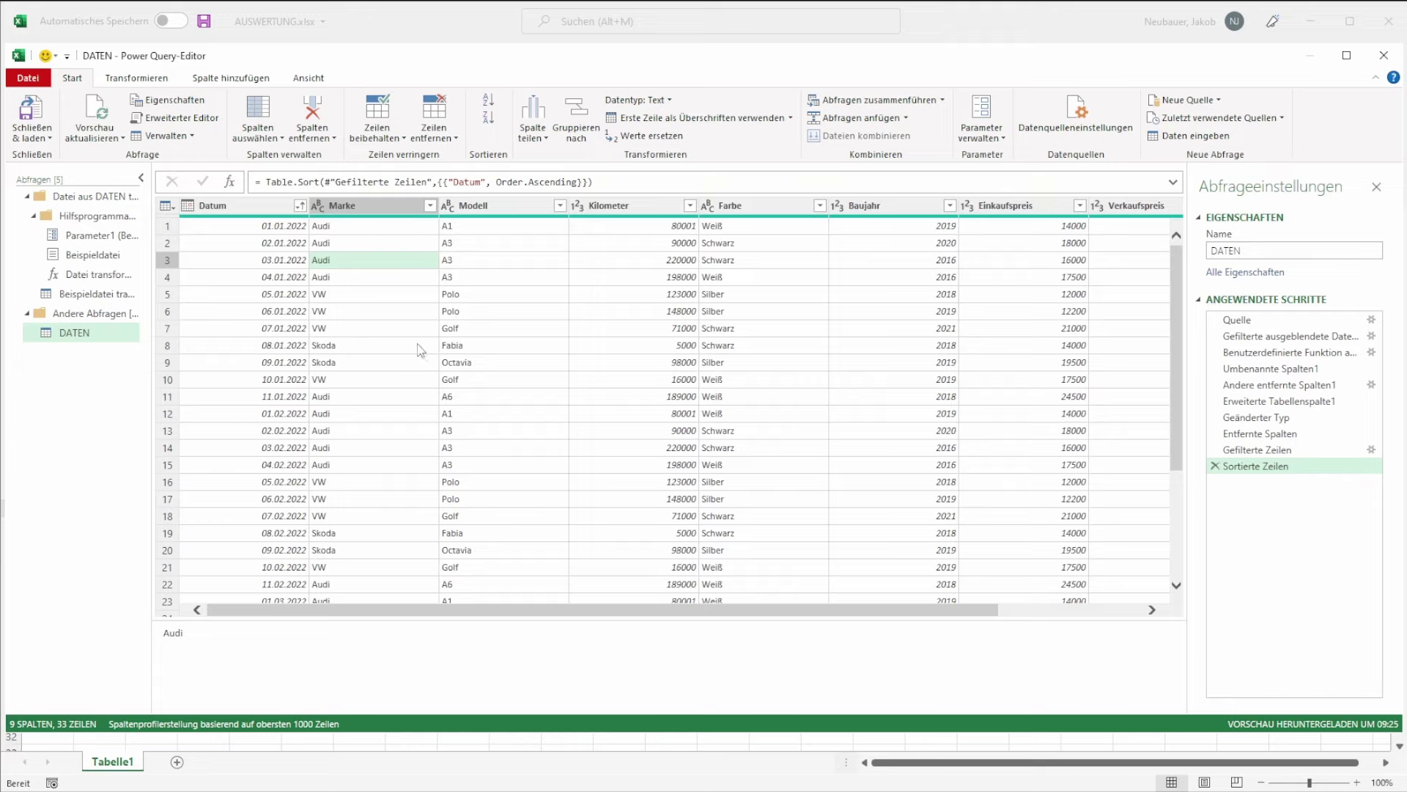
left_click(272, 243)
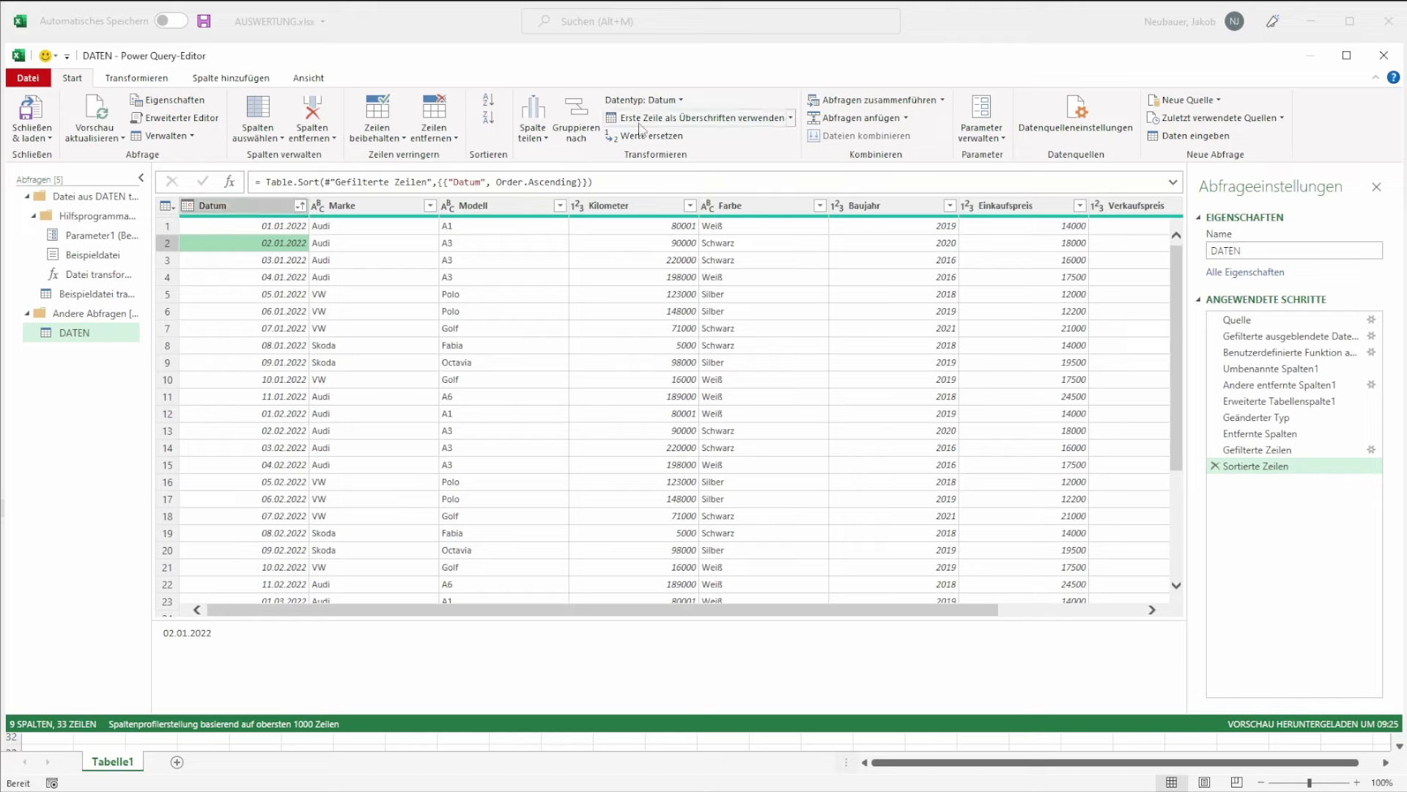
- Demote the headers into row 1, then use that first row as column headers again
left_click(792, 119)
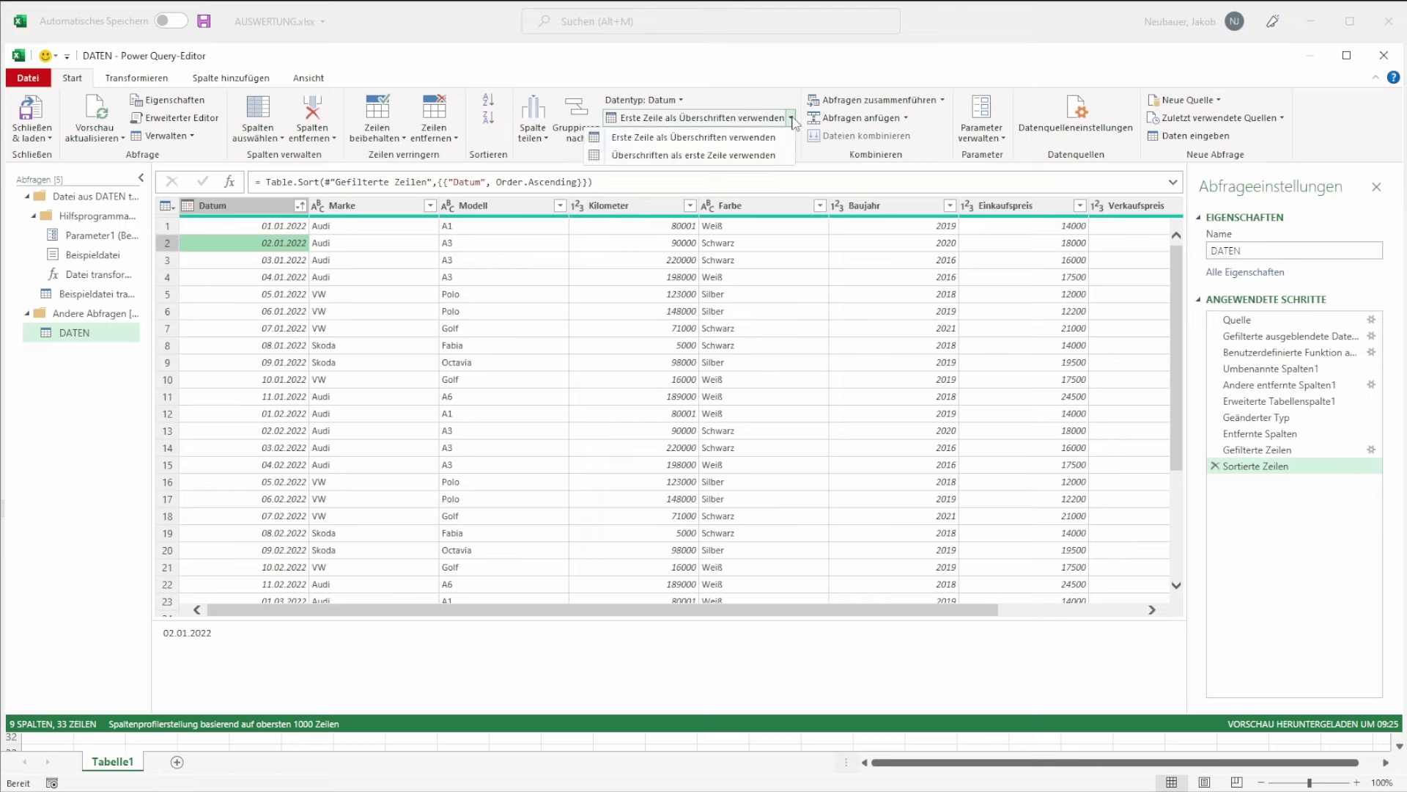
left_click(773, 155)
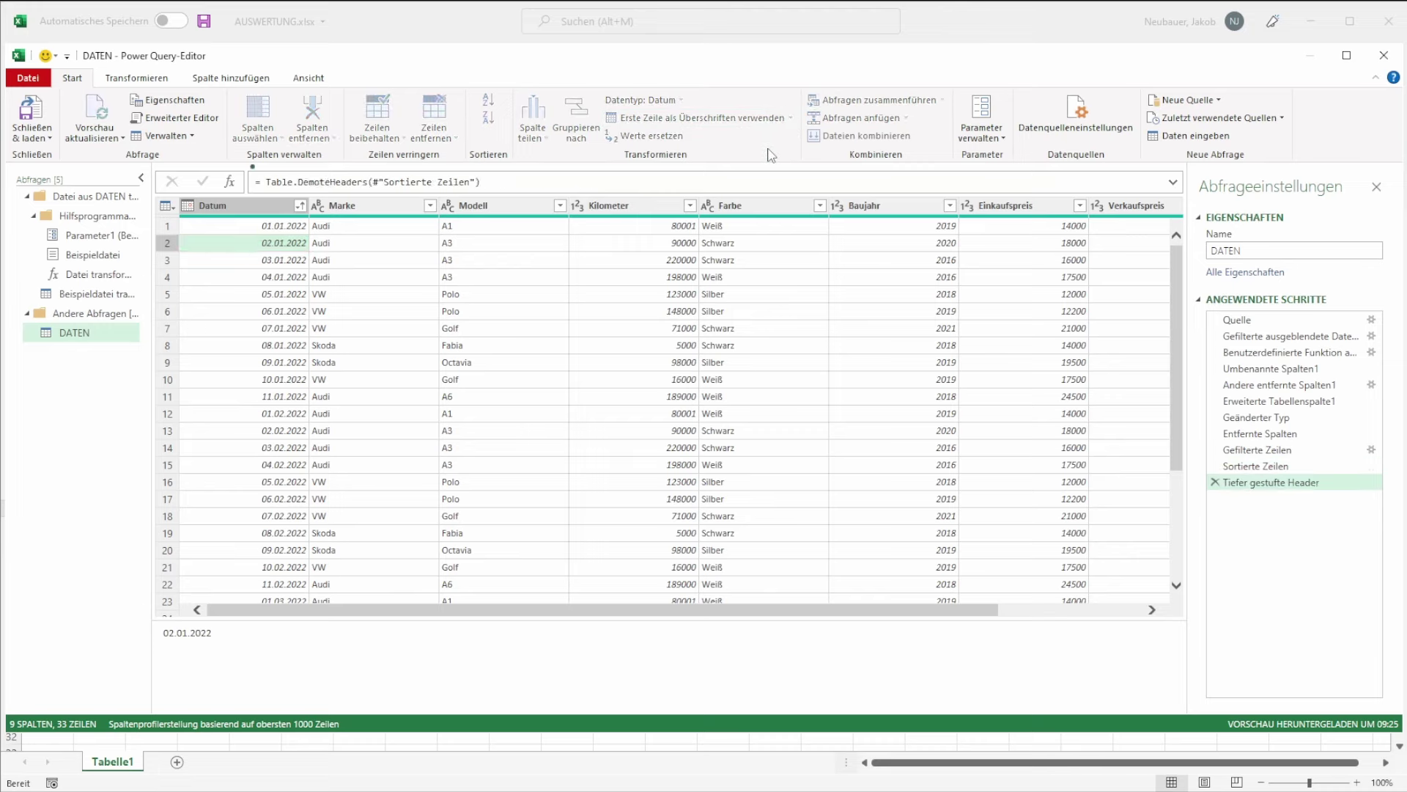
left_click(469, 259)
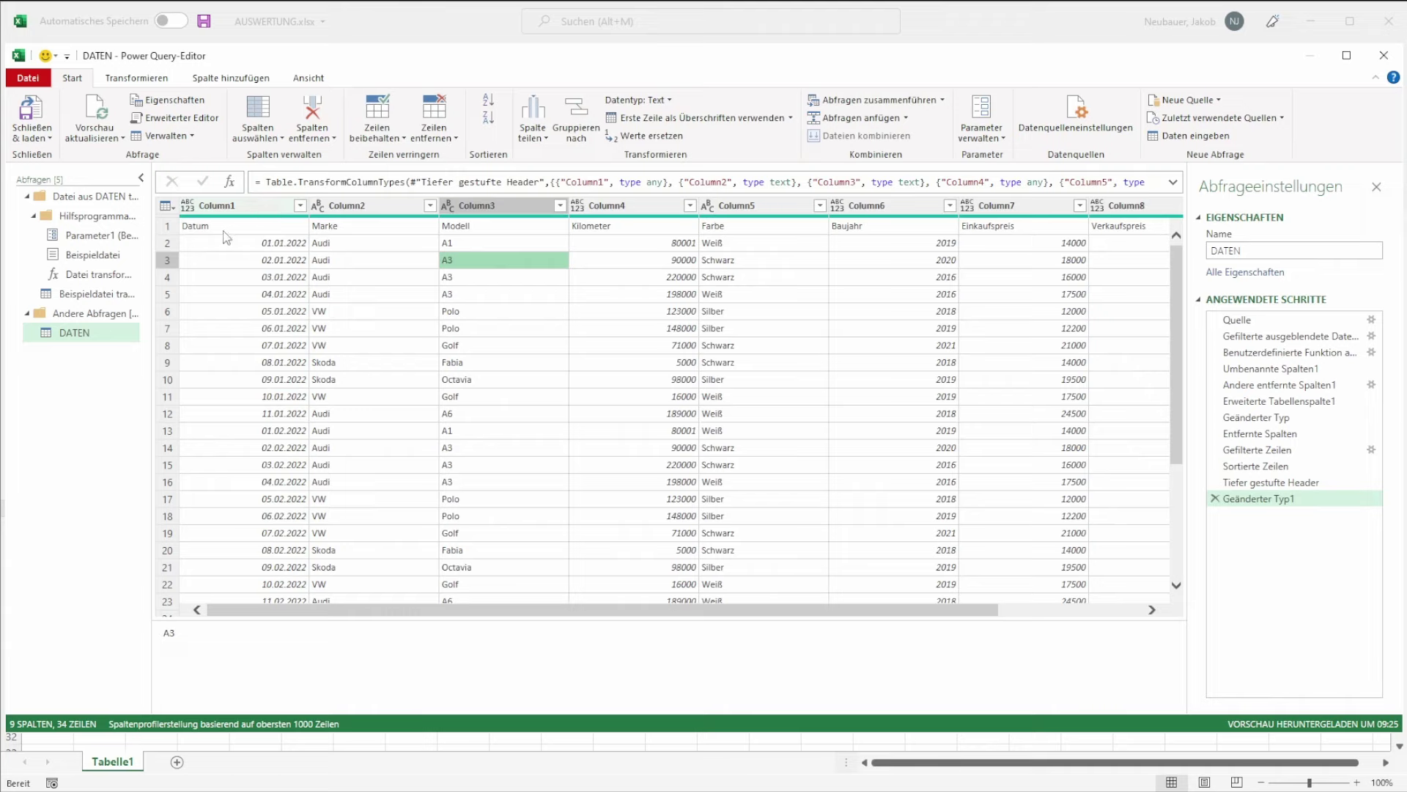
left_click(167, 227)
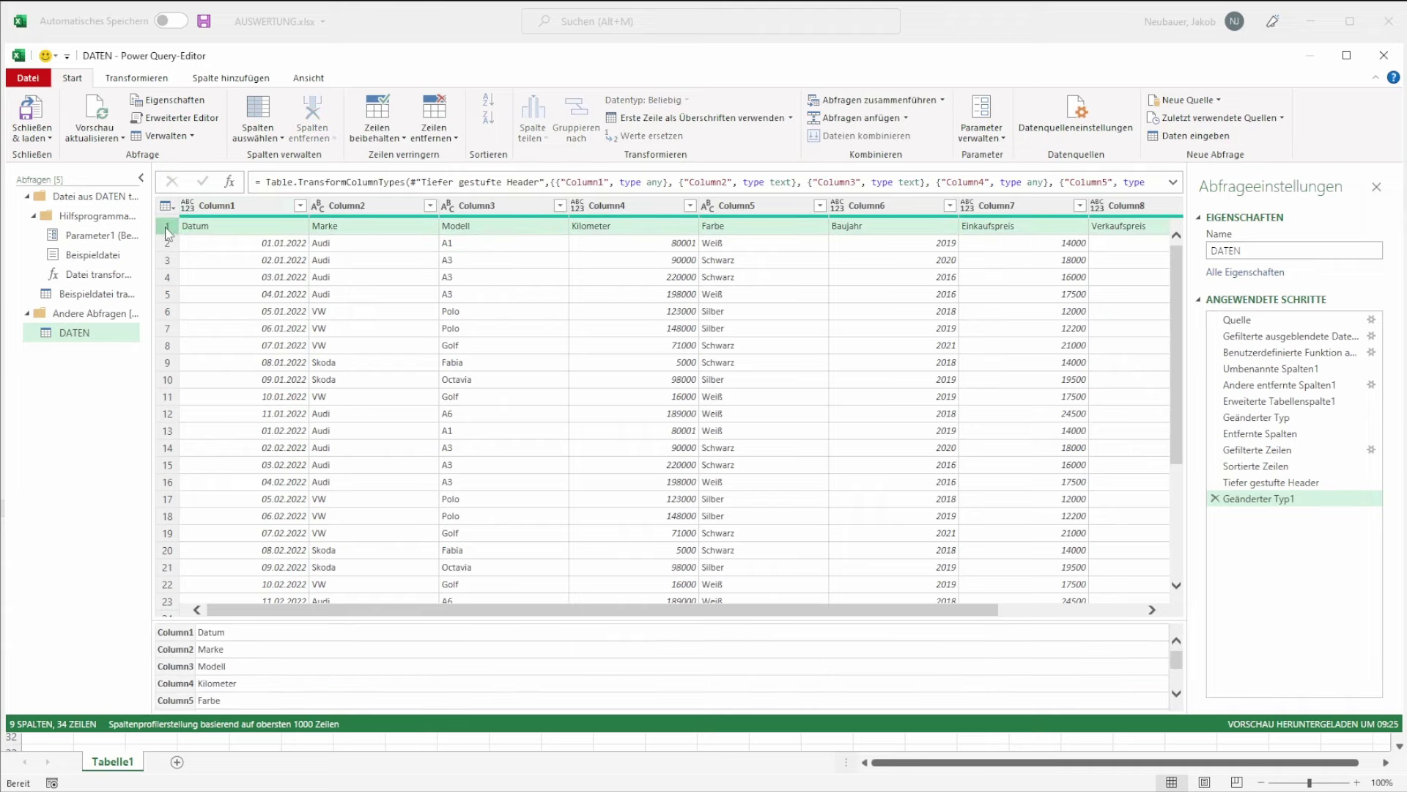
left_click(746, 119)
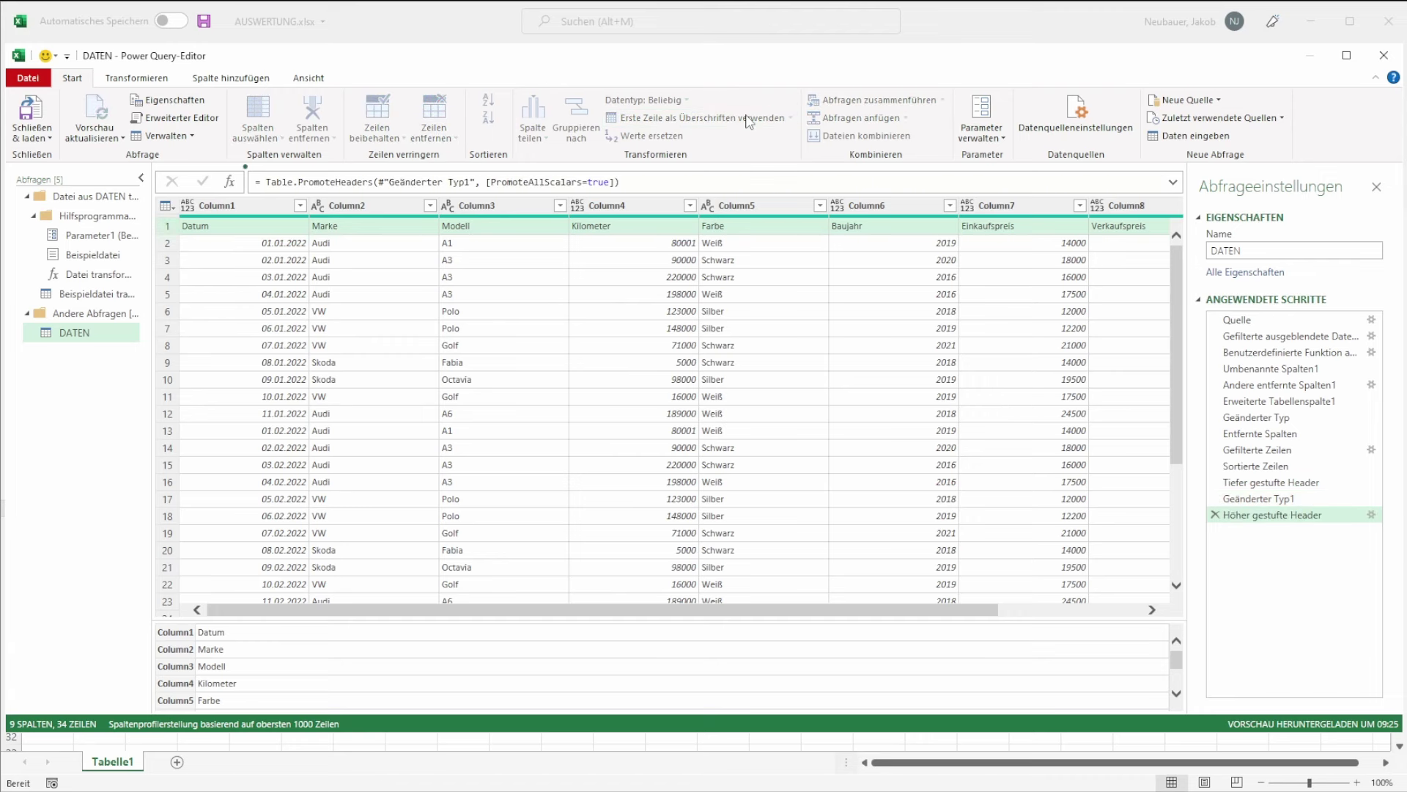
- Verify the column types: Marke text, Datum date, Kilometer whole number; view row 16
left_click(325, 328)
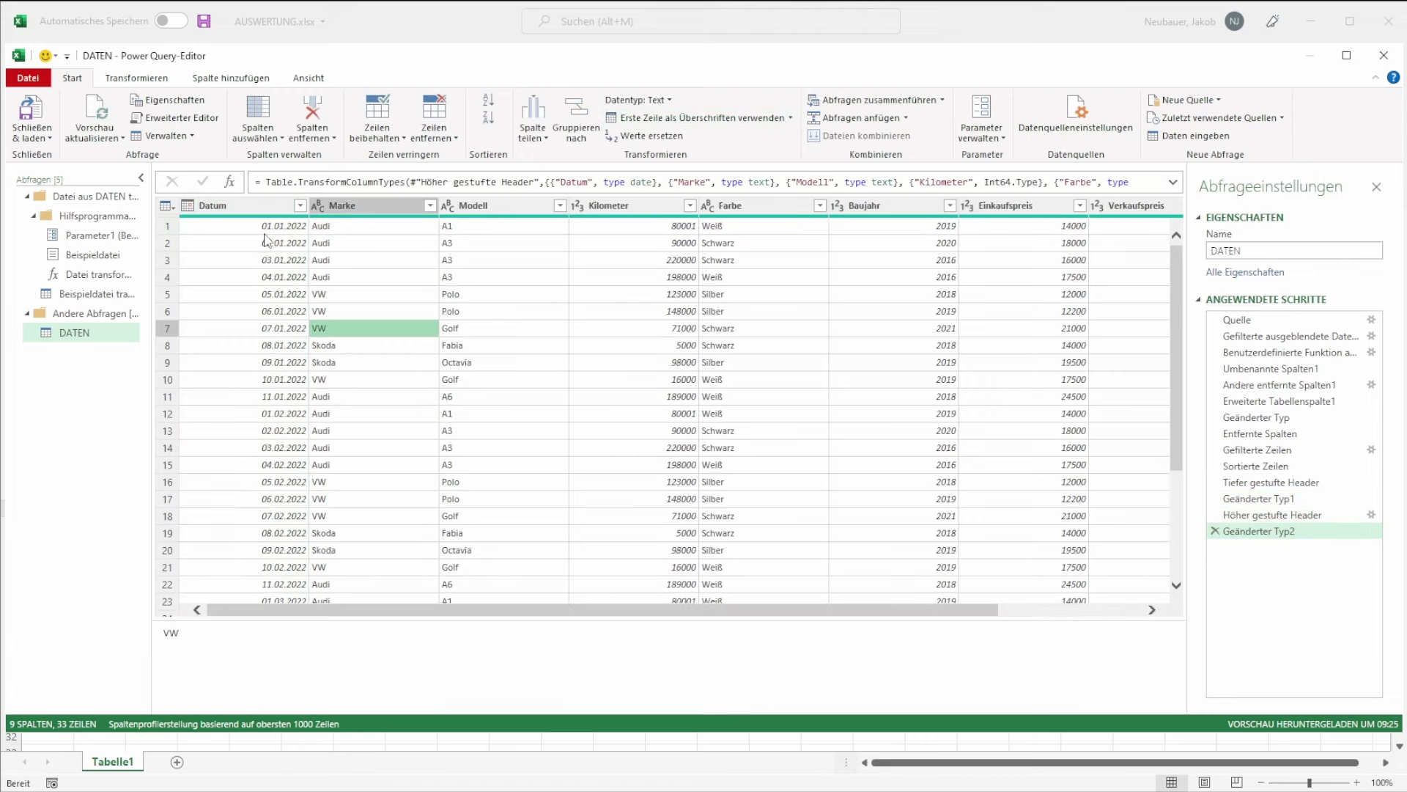
scroll(532, 384, "down", 2)
scroll(532, 384, "down", 2)
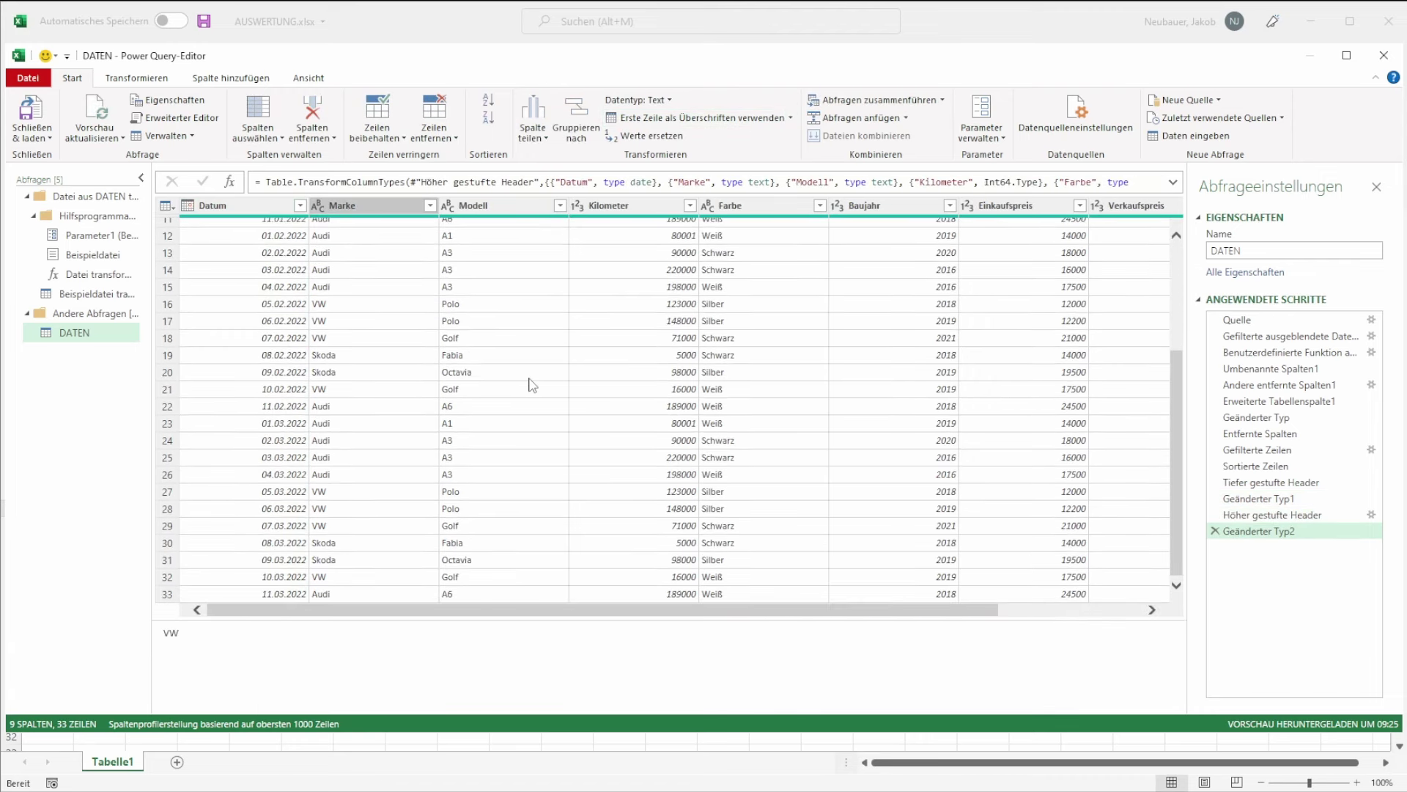
scroll(532, 384, "up", 4)
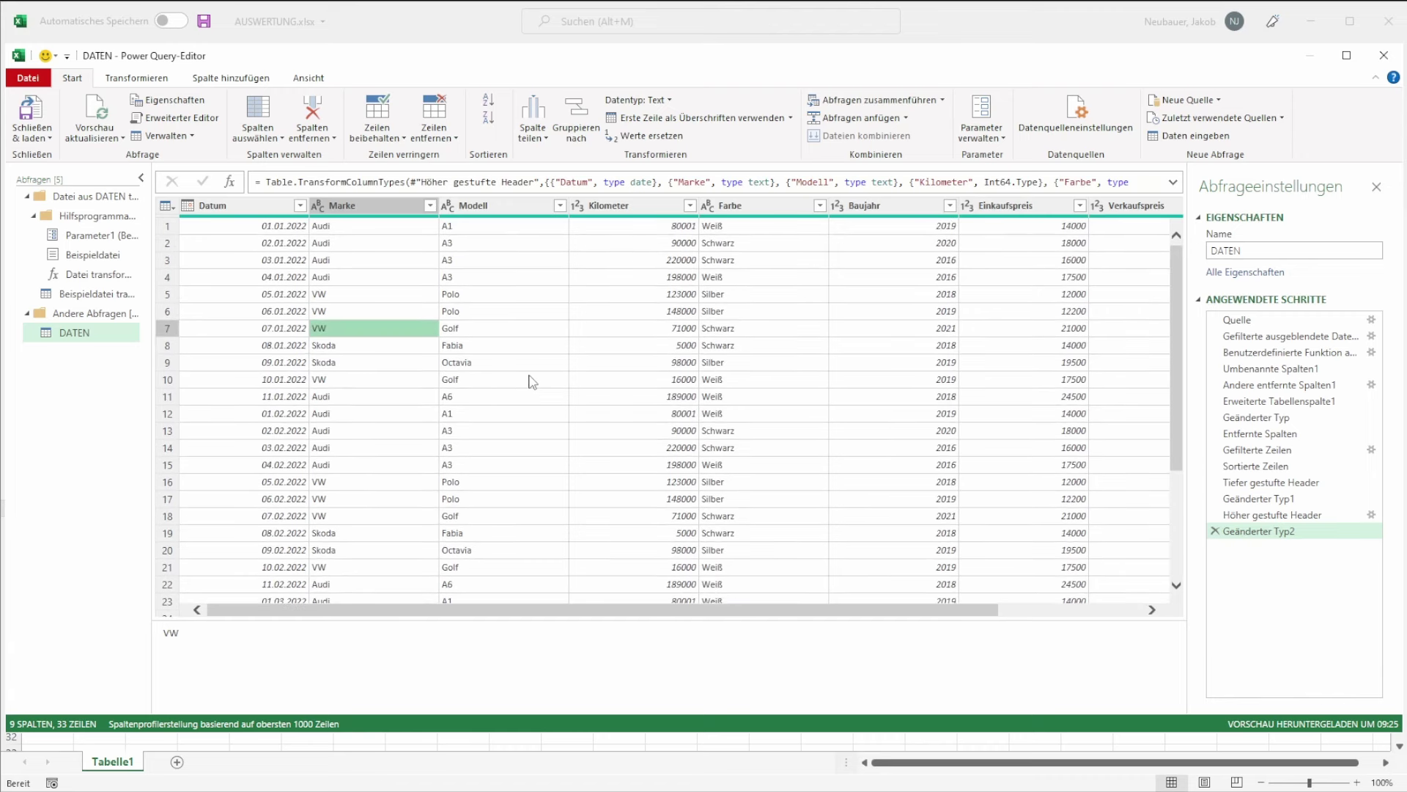
left_click(242, 227)
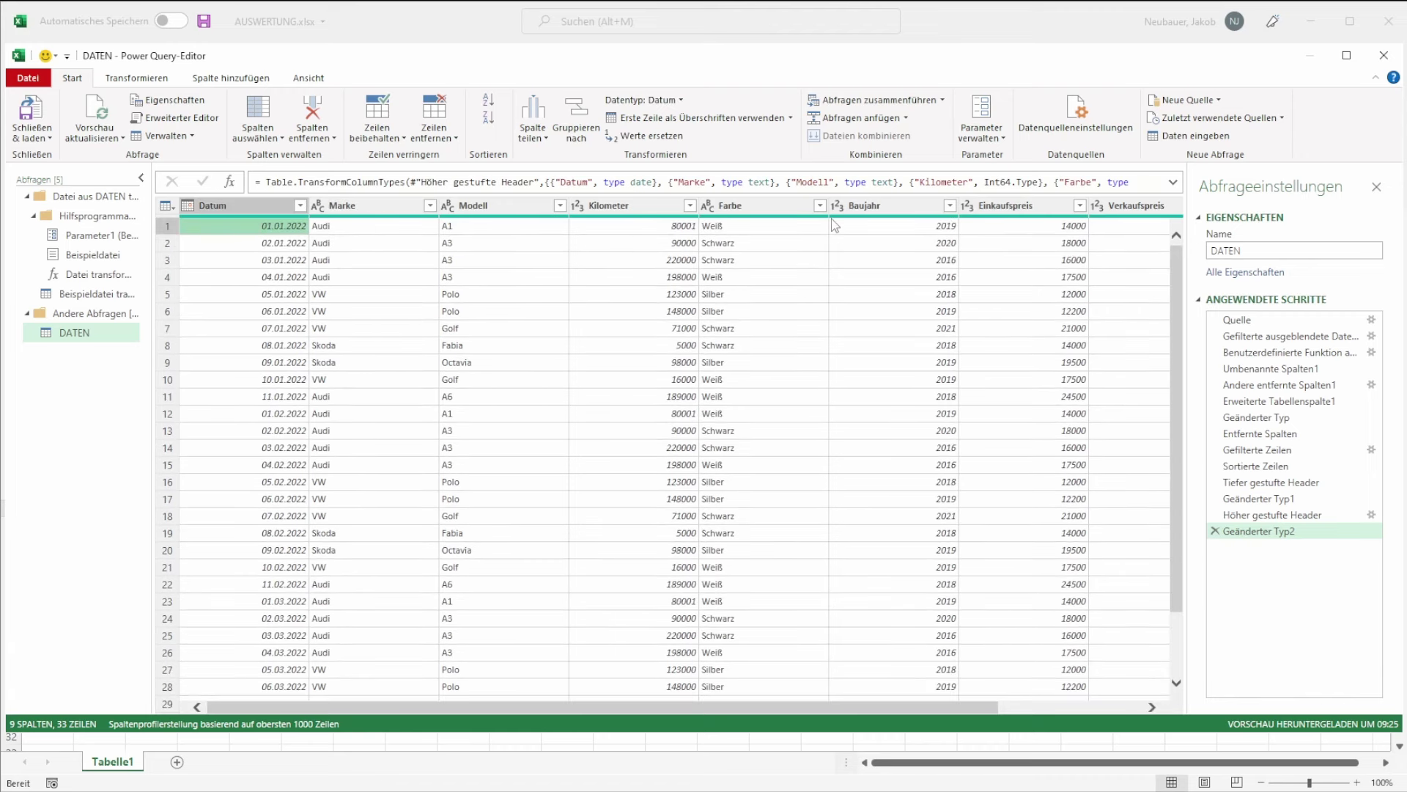
left_click(608, 335)
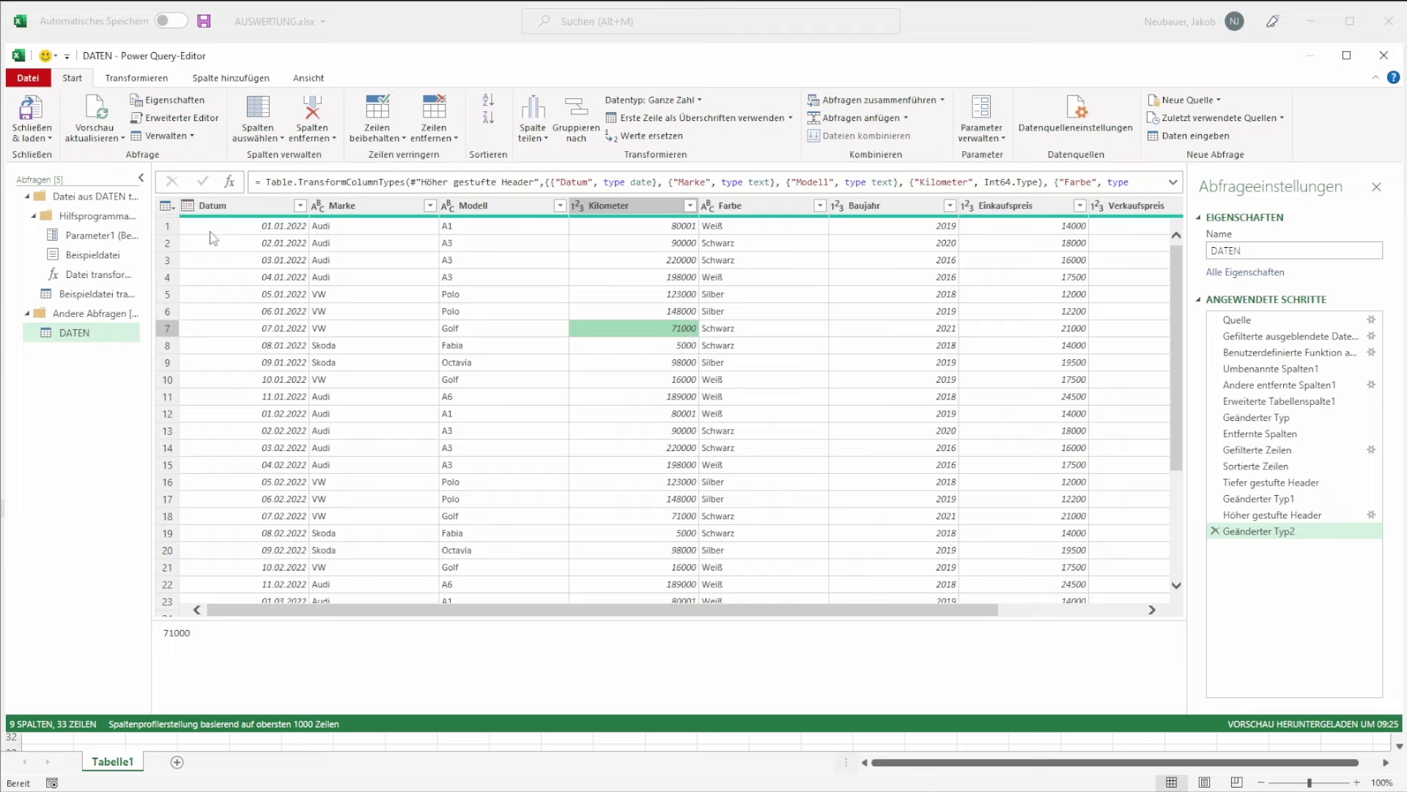
left_click(167, 482)
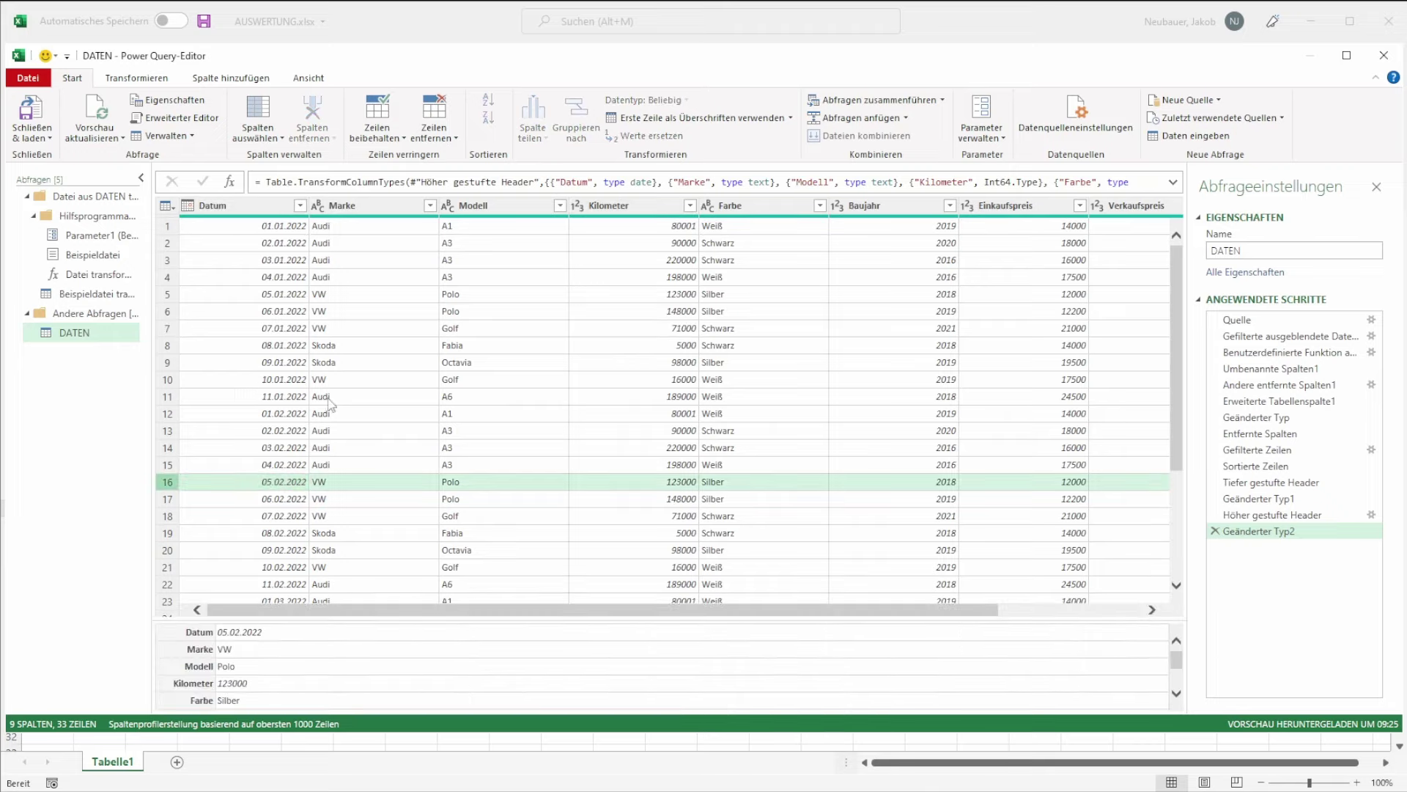
- Keep the Datum column typed as date after checking its filter list
left_click(300, 206)
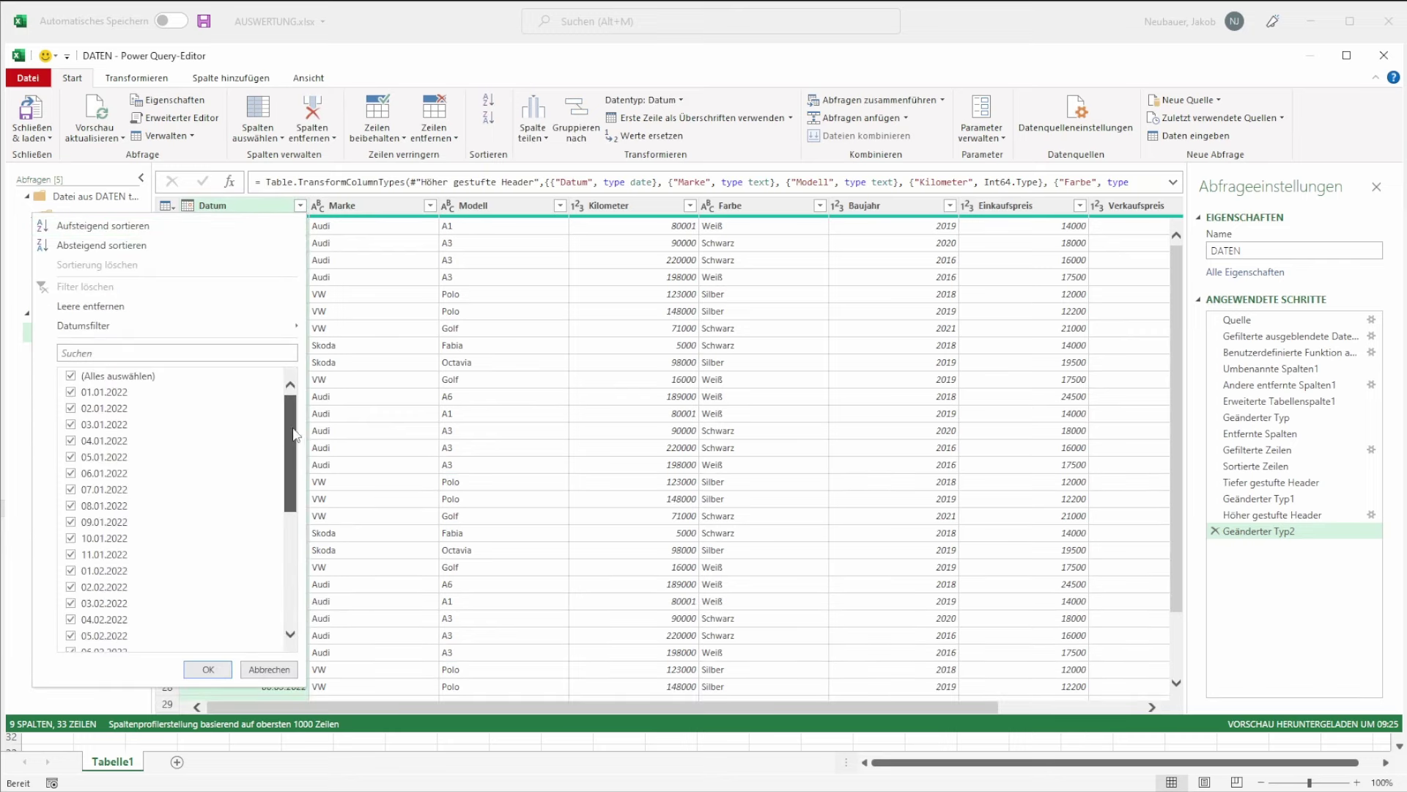
left_click_drag(293, 434, 293, 544)
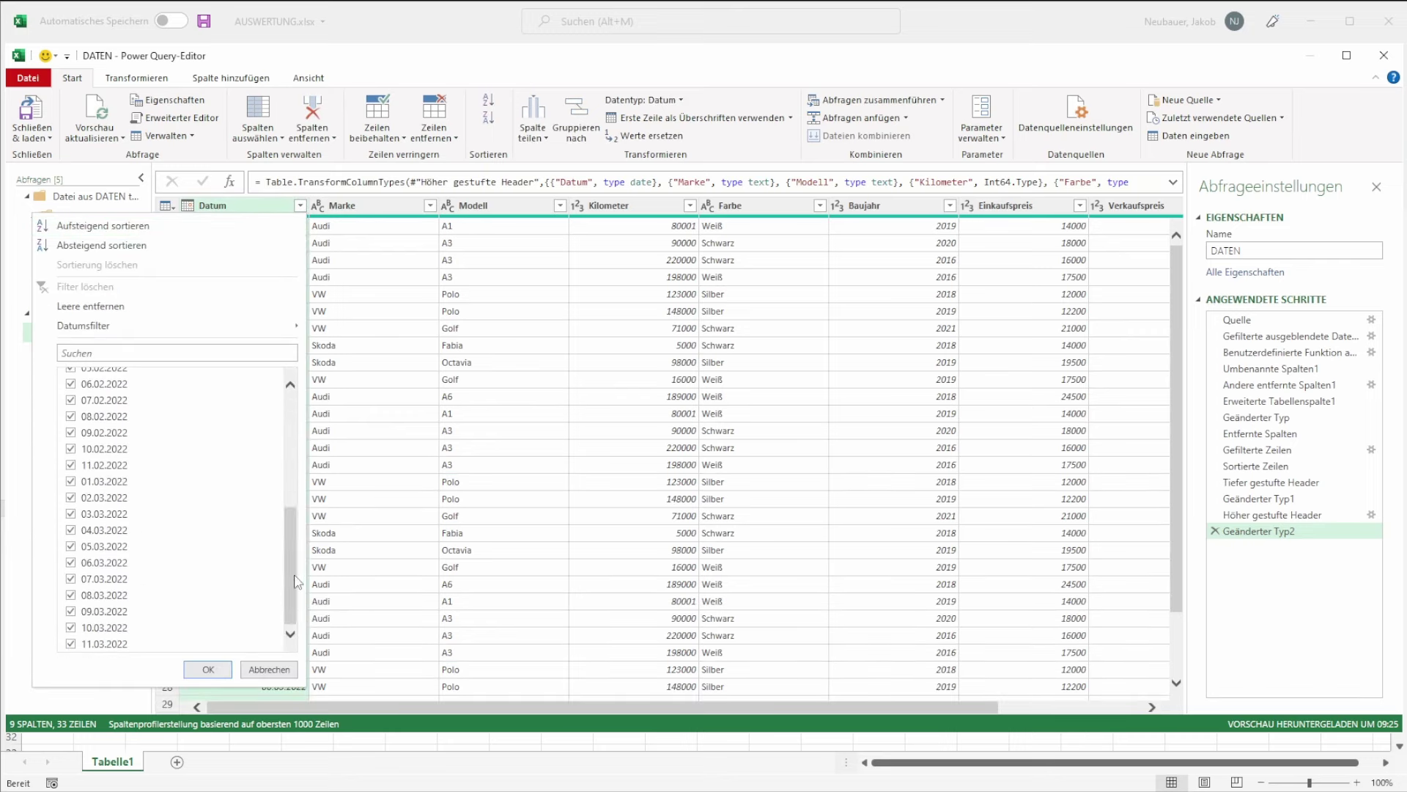
left_click(401, 638)
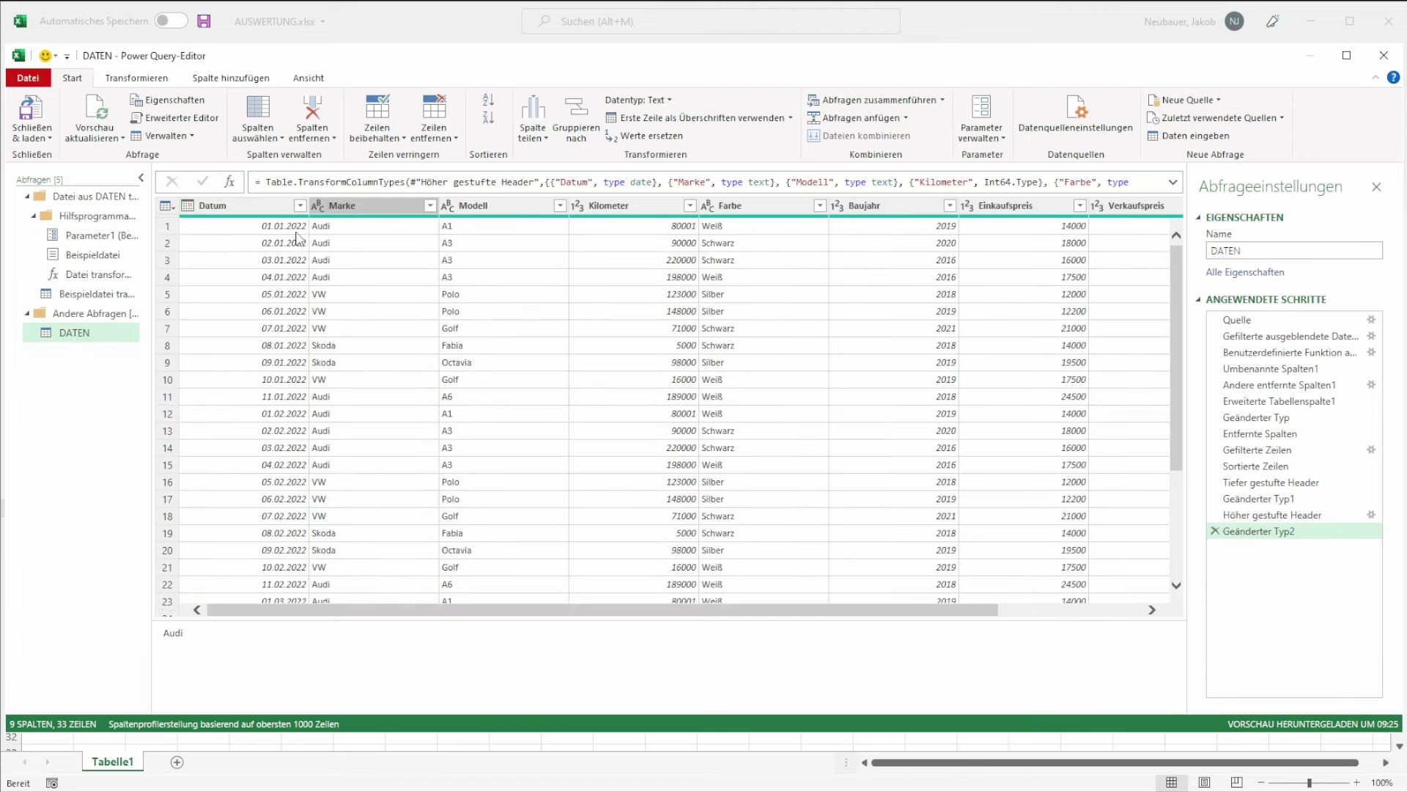
left_click(300, 206)
left_click(300, 207)
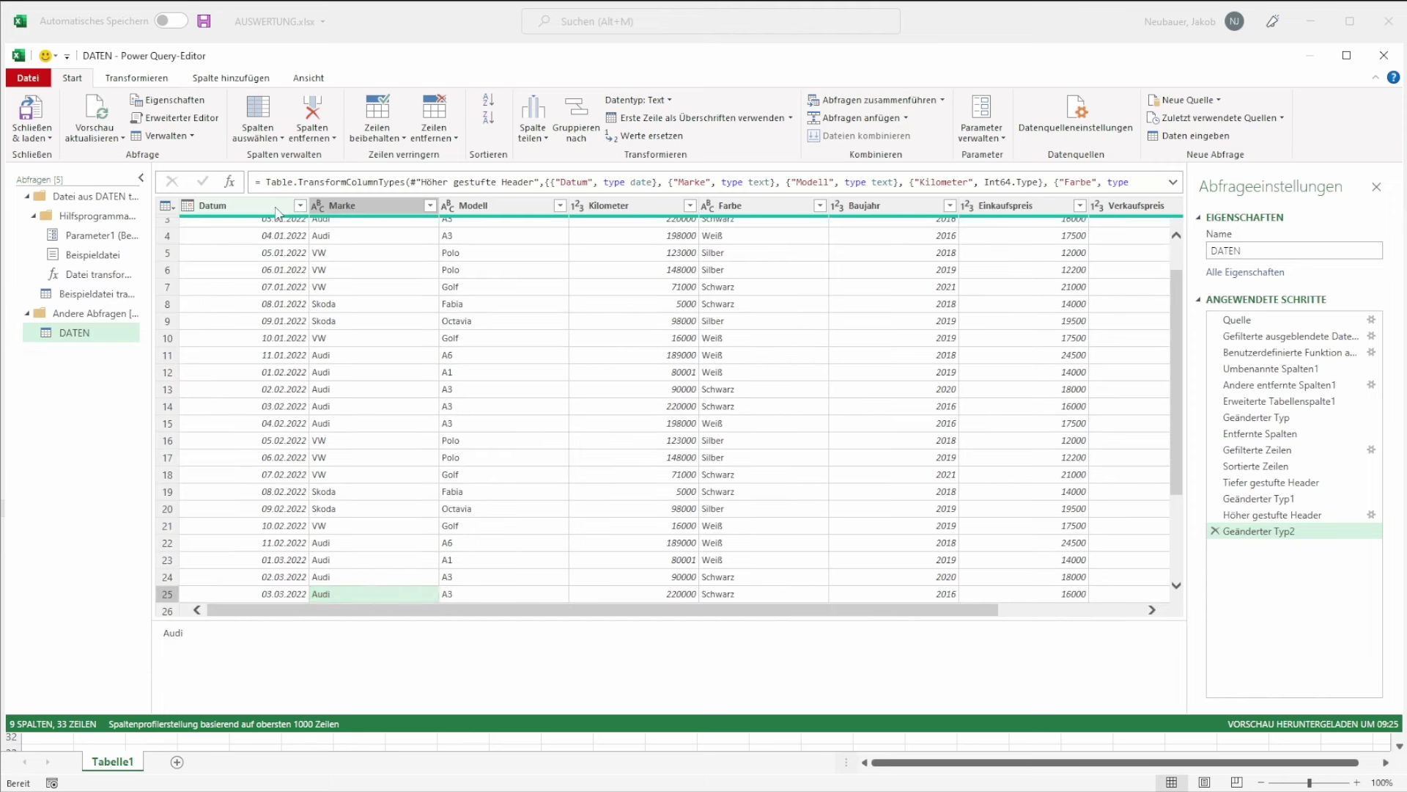
right_click(276, 208)
mouse_move(327, 356)
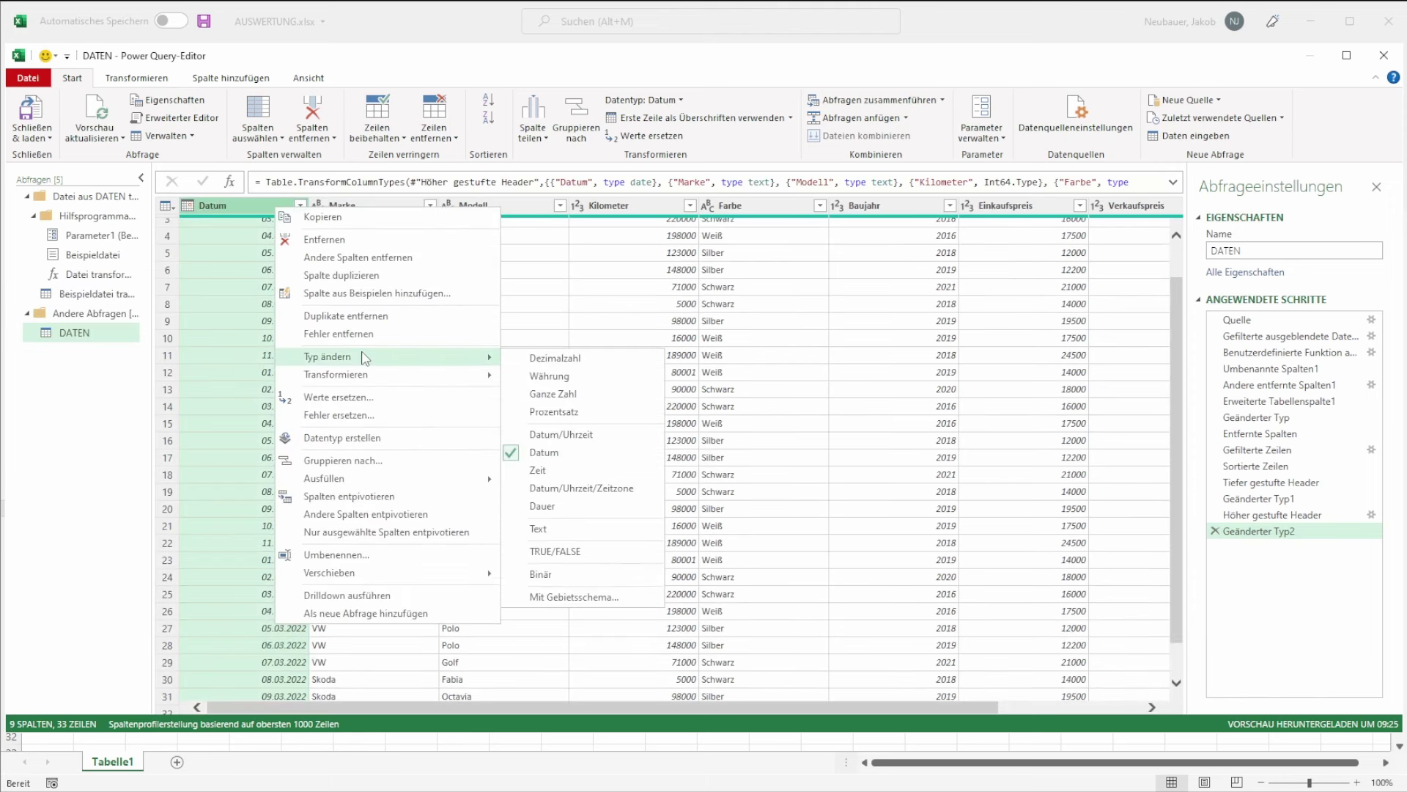
left_click(548, 459)
left_click(374, 362)
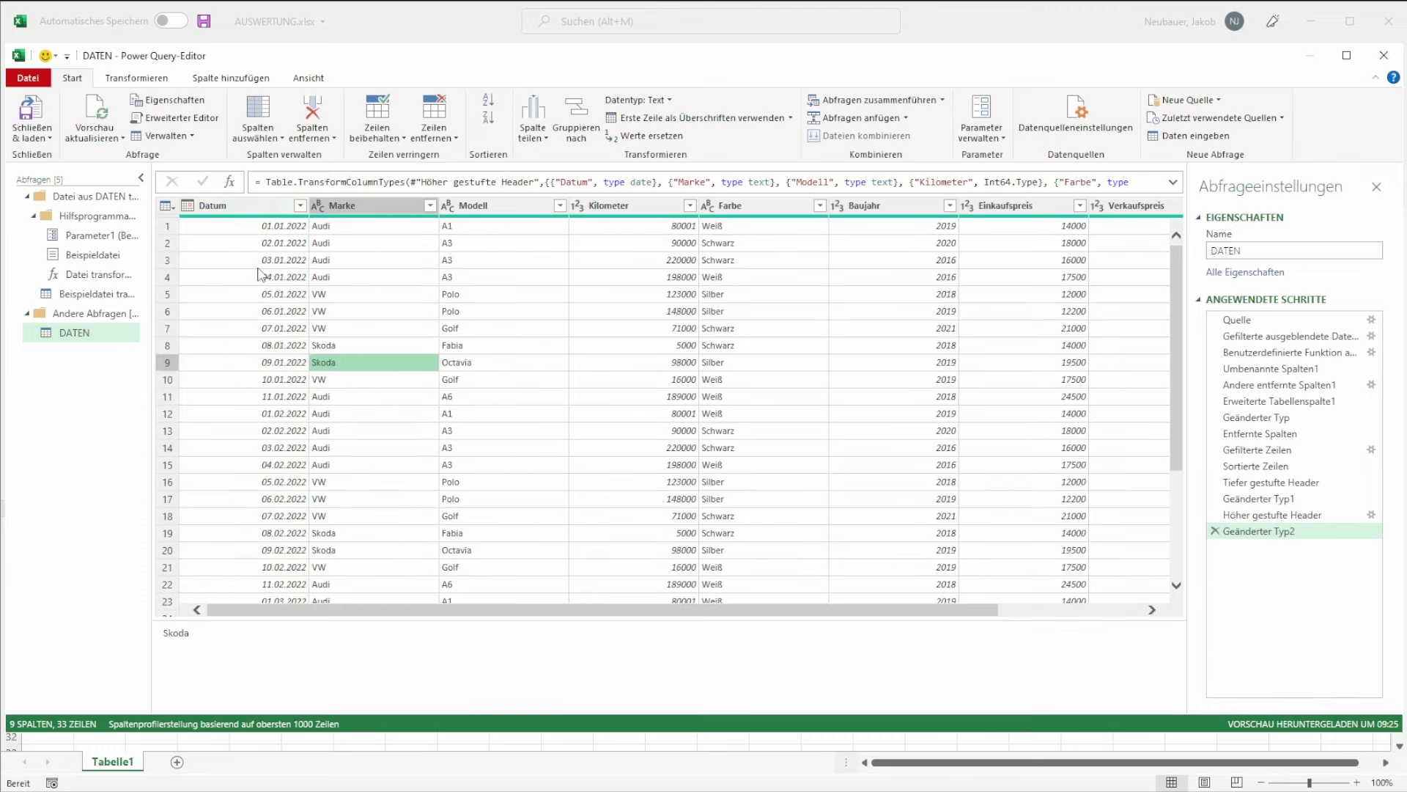
left_click_drag(345, 611, 513, 611)
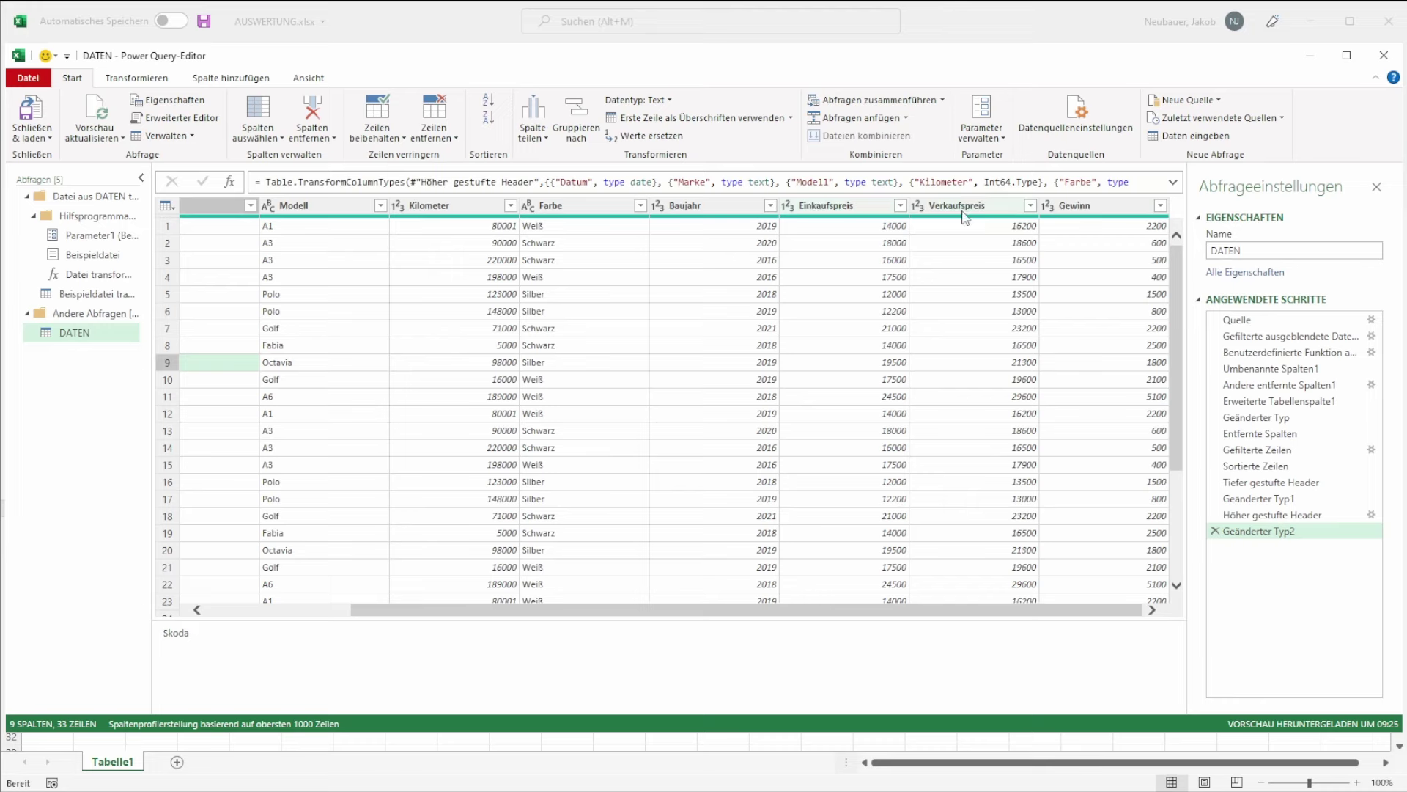
- Change Einkaufspreis to the Währung type, replacing the current conversion
right_click(840, 208)
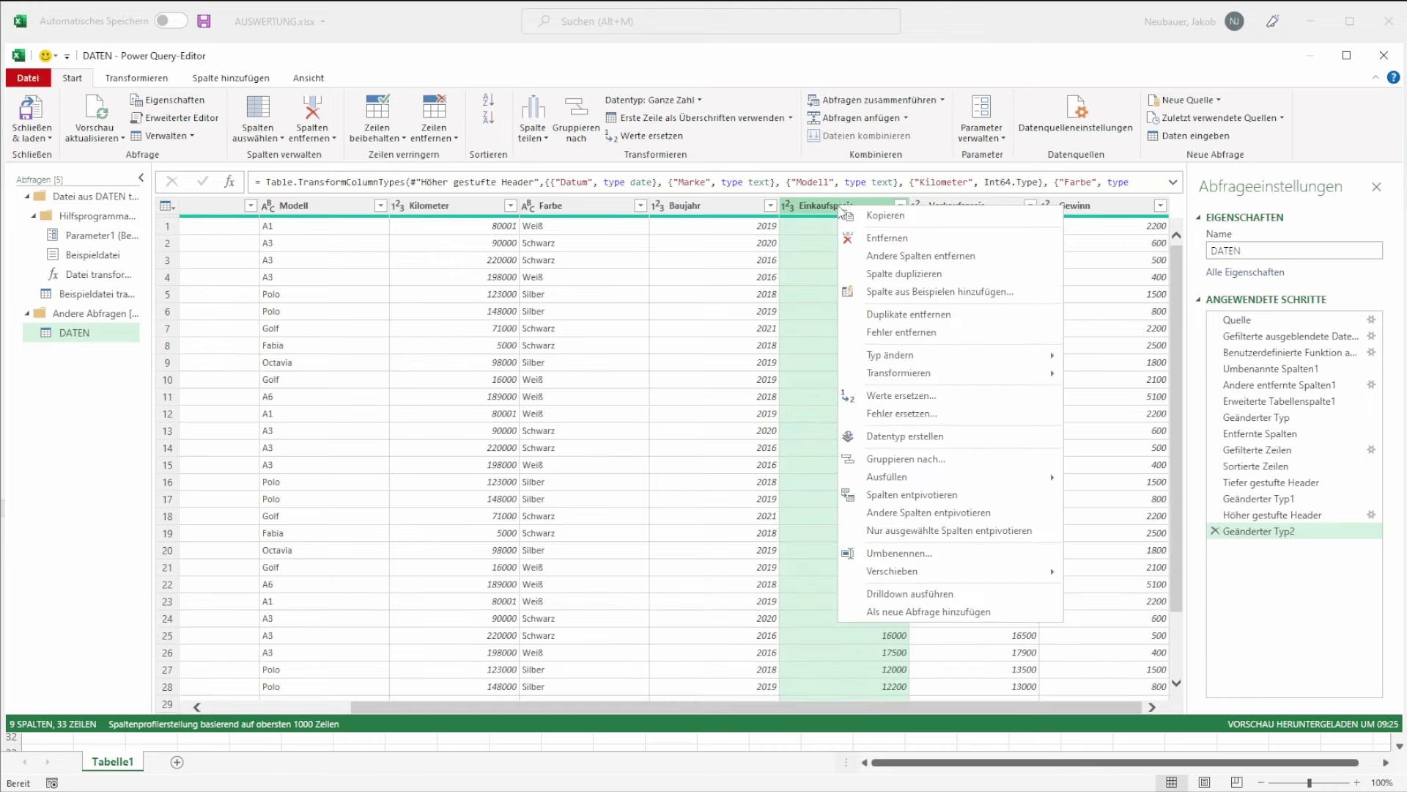
mouse_move(891, 355)
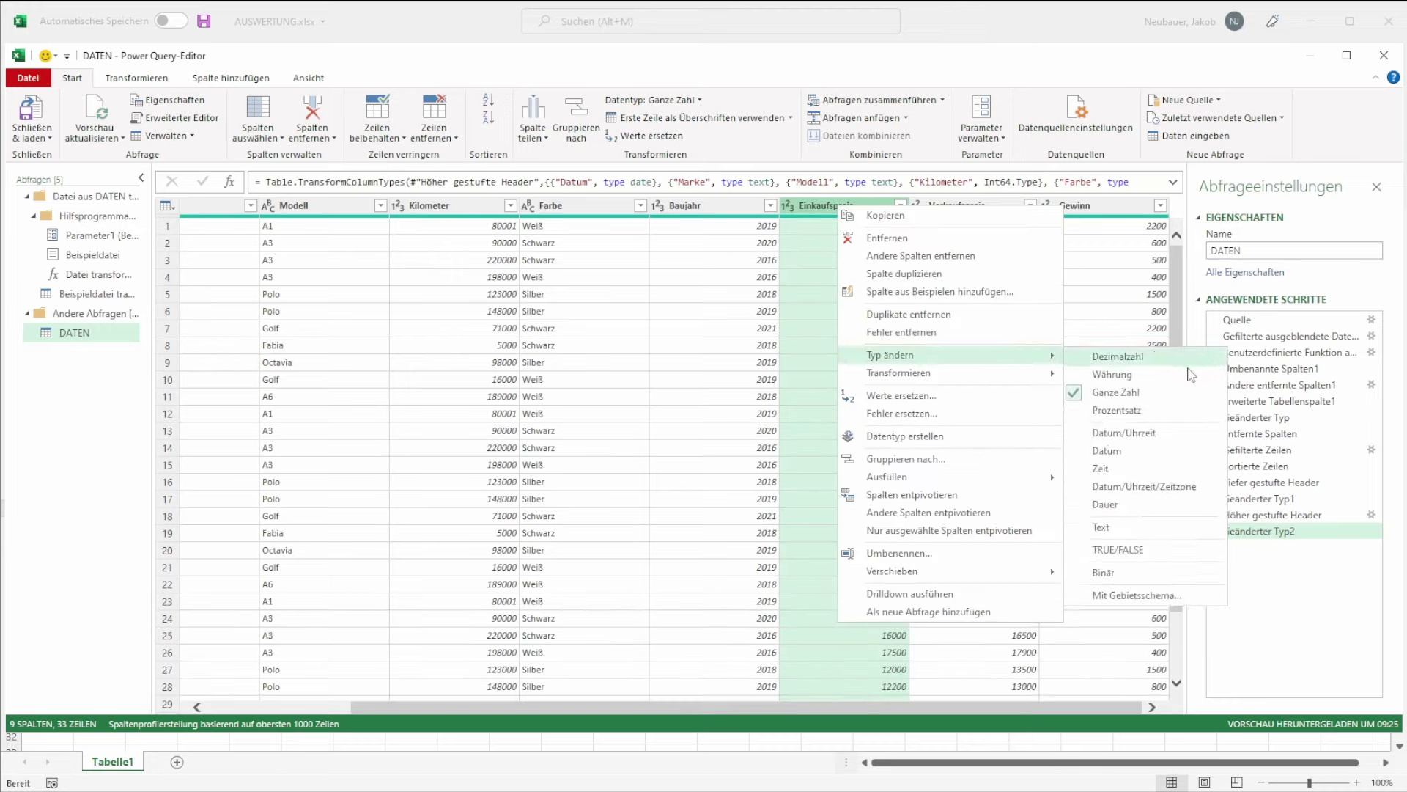
left_click(1183, 376)
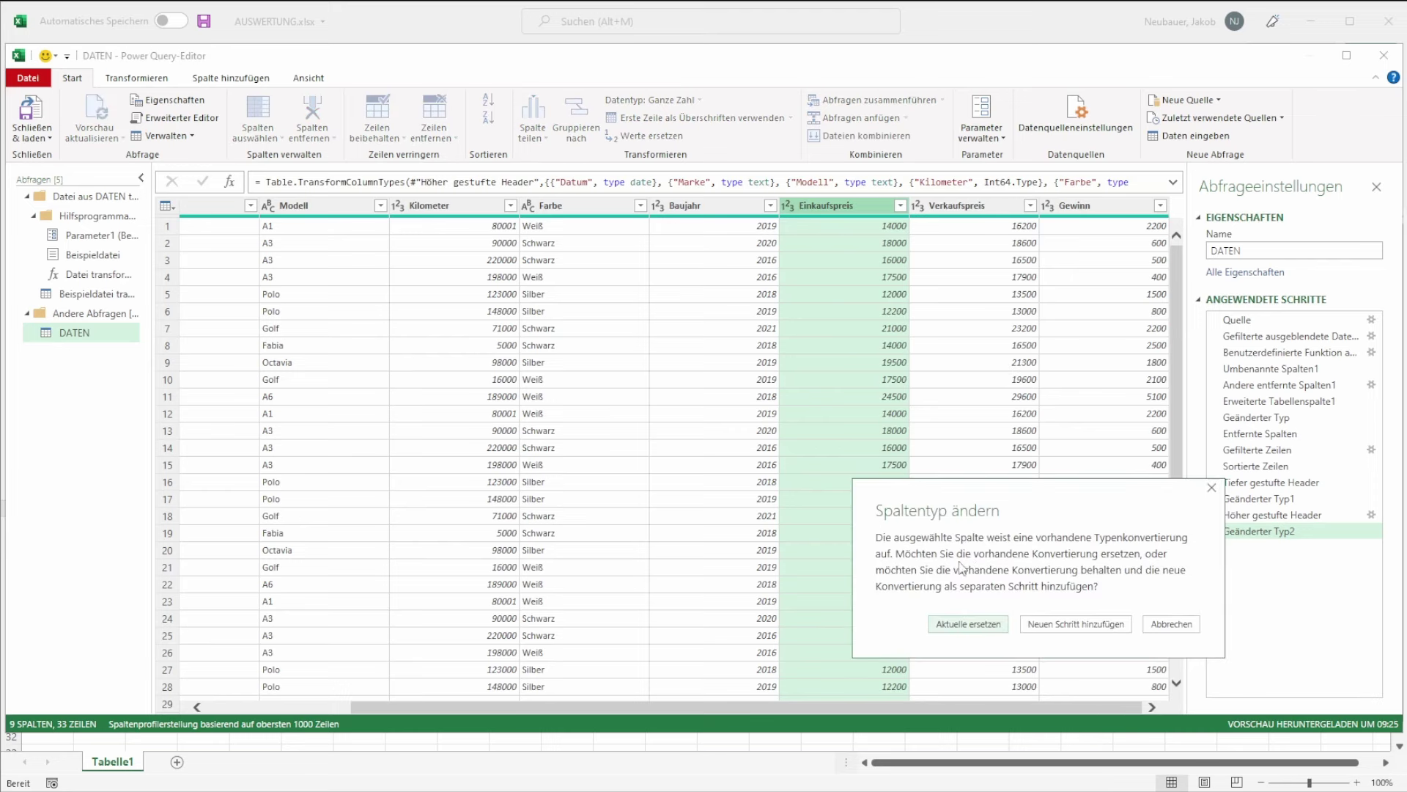
left_click(949, 624)
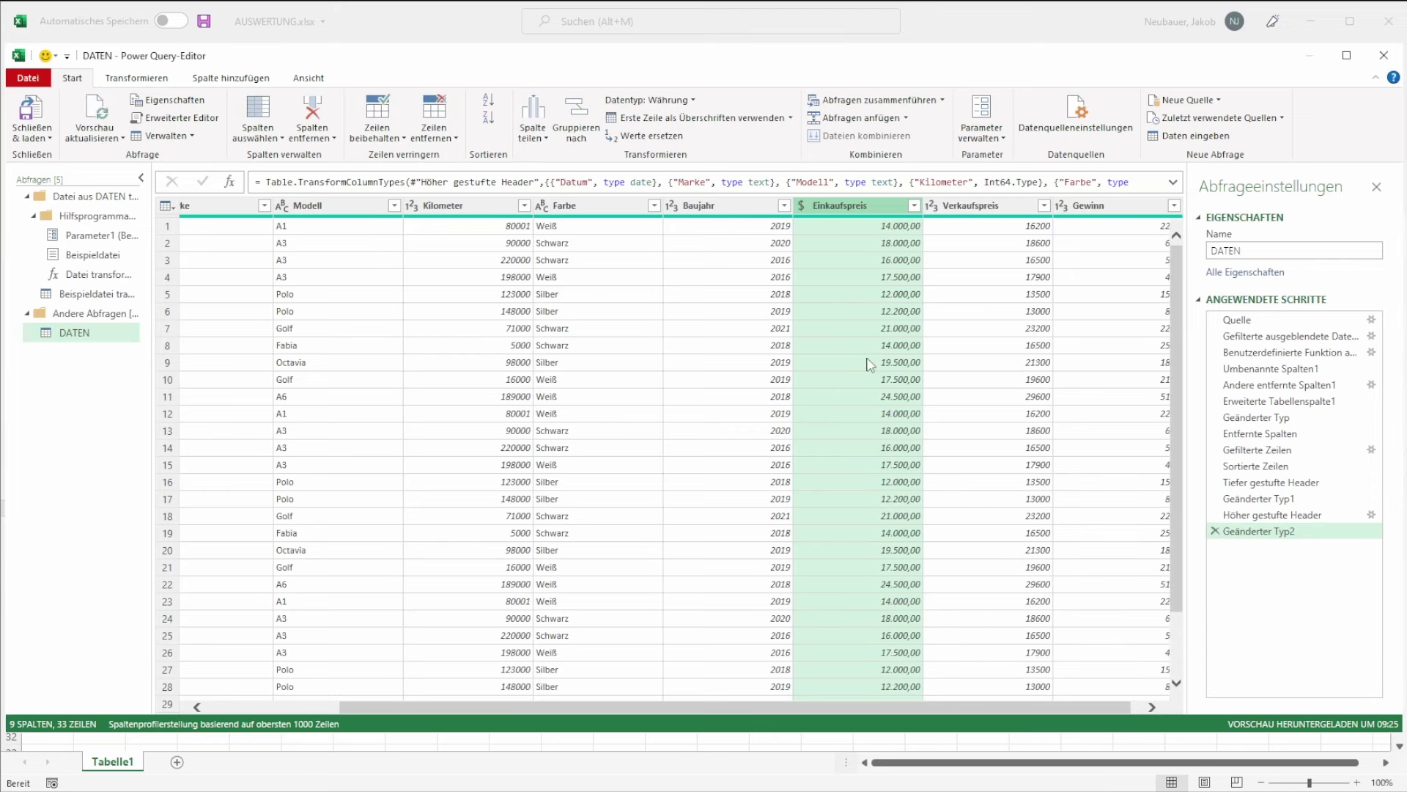
left_click(872, 362)
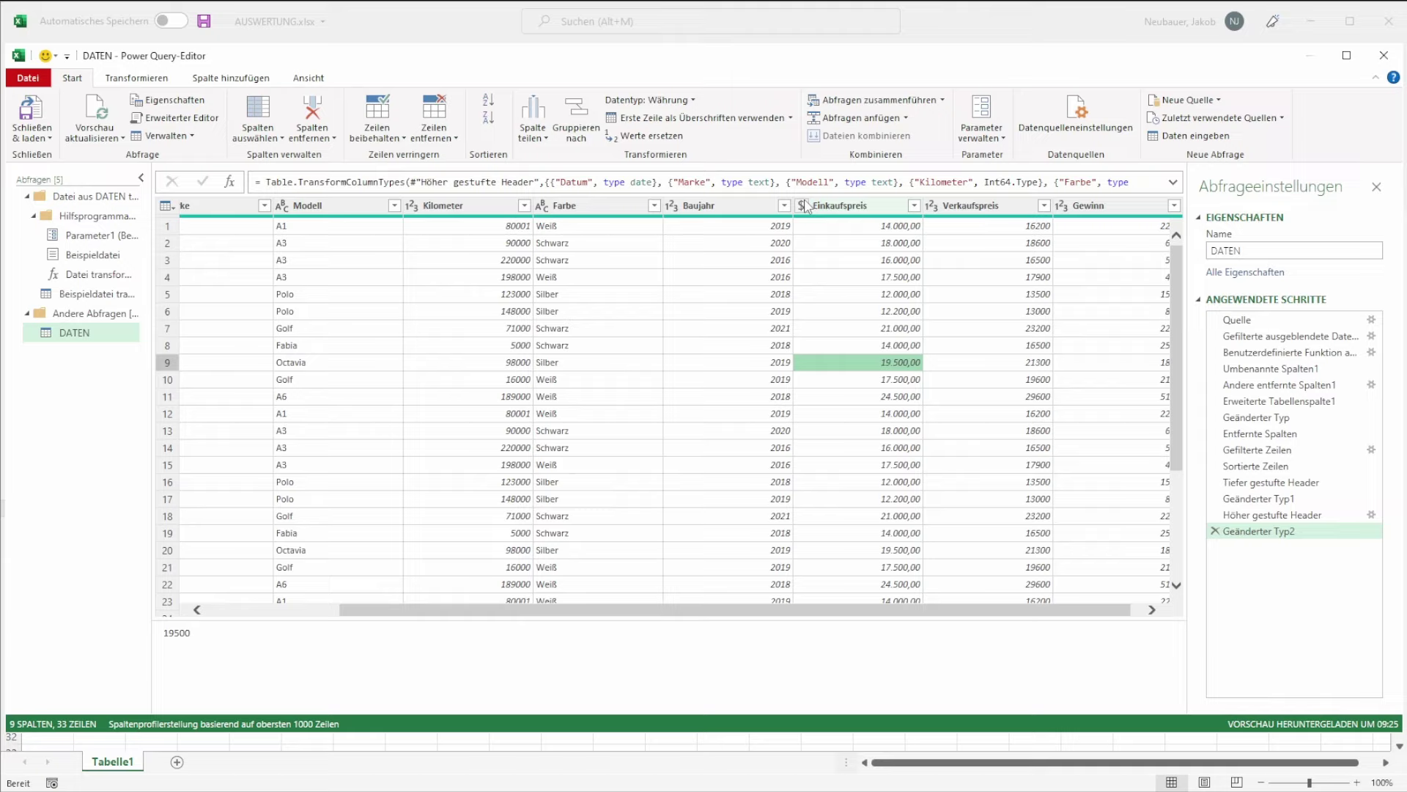
left_click(807, 208)
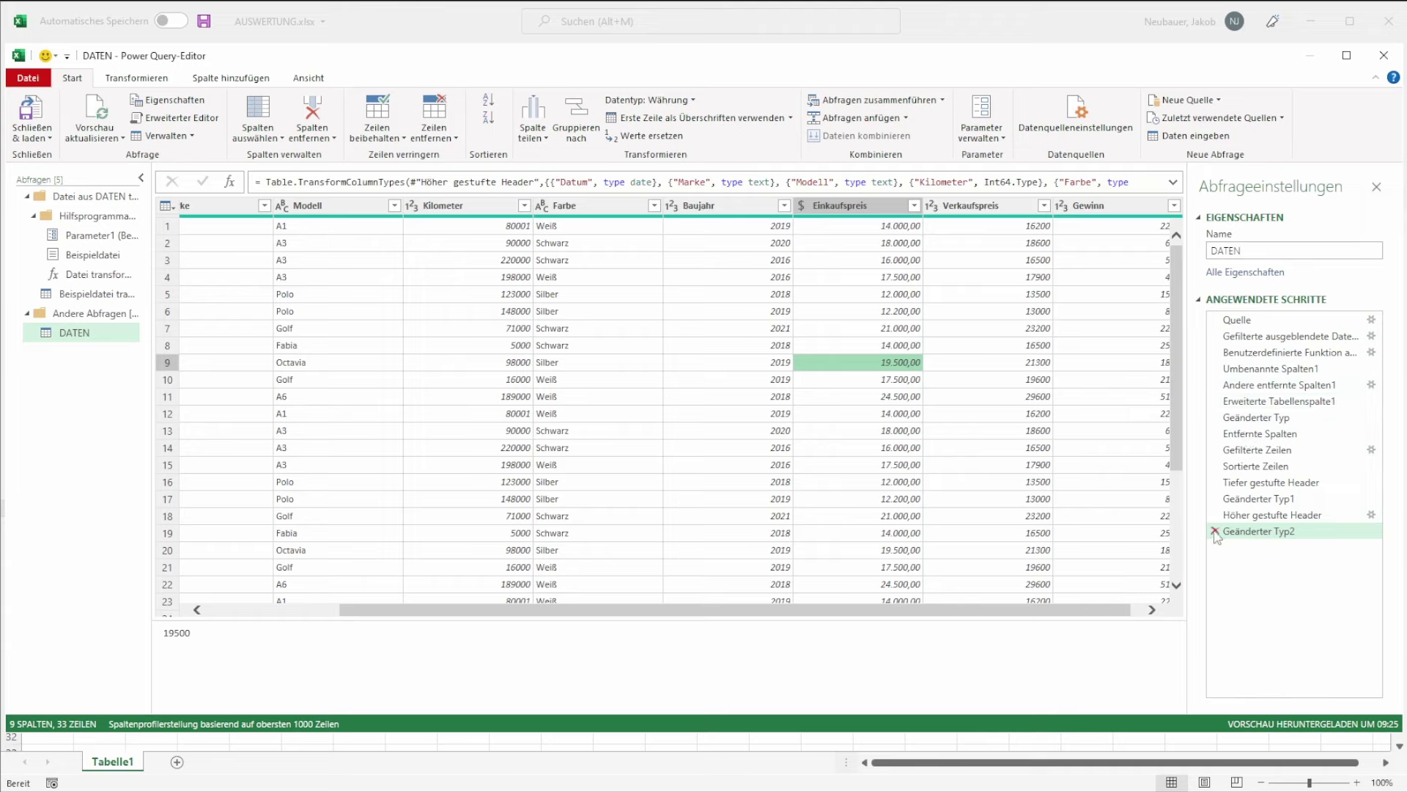
- Delete the 'Geänderter Typ2' step and load DATEN as a table on a new sheet (33 rows)
left_click(1215, 531)
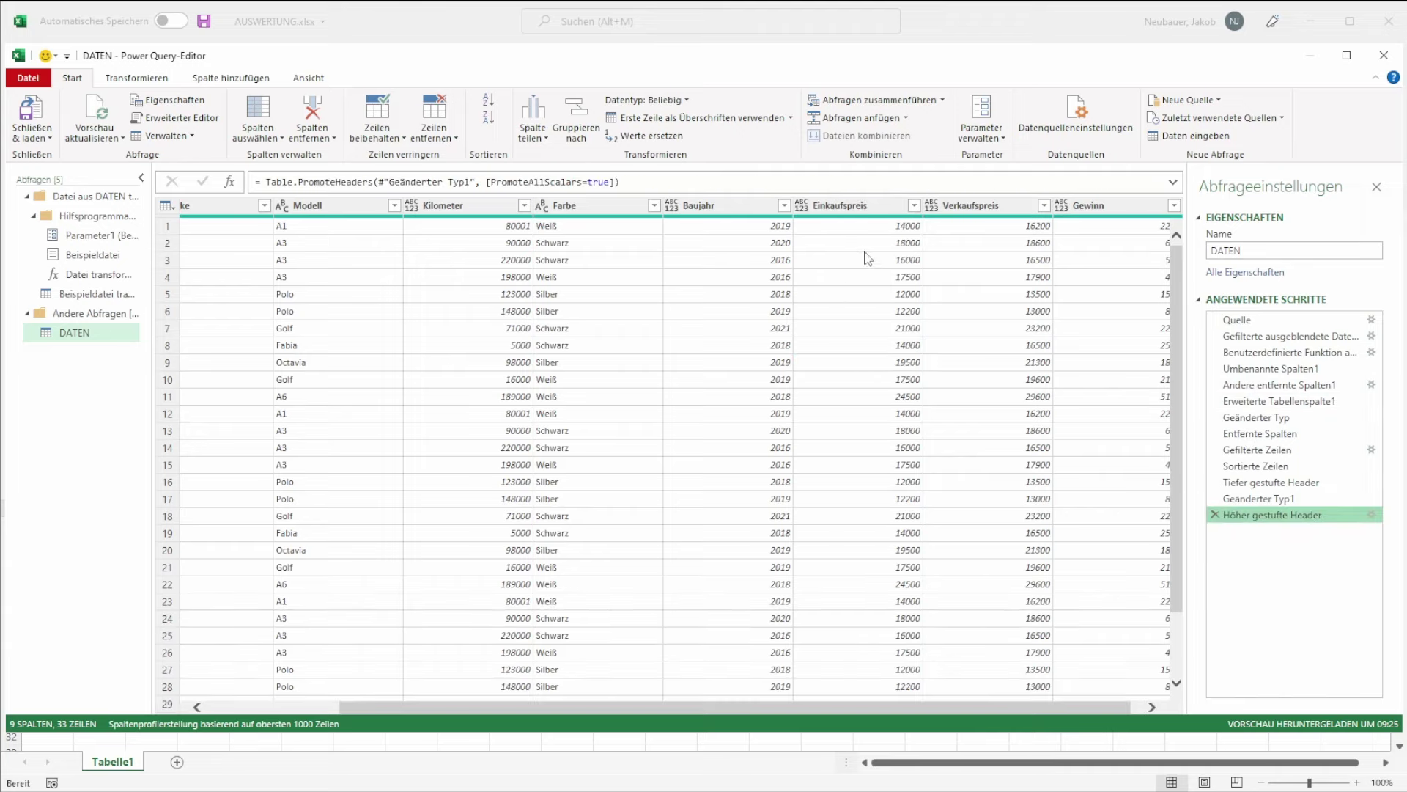
left_click_drag(817, 706, 684, 707)
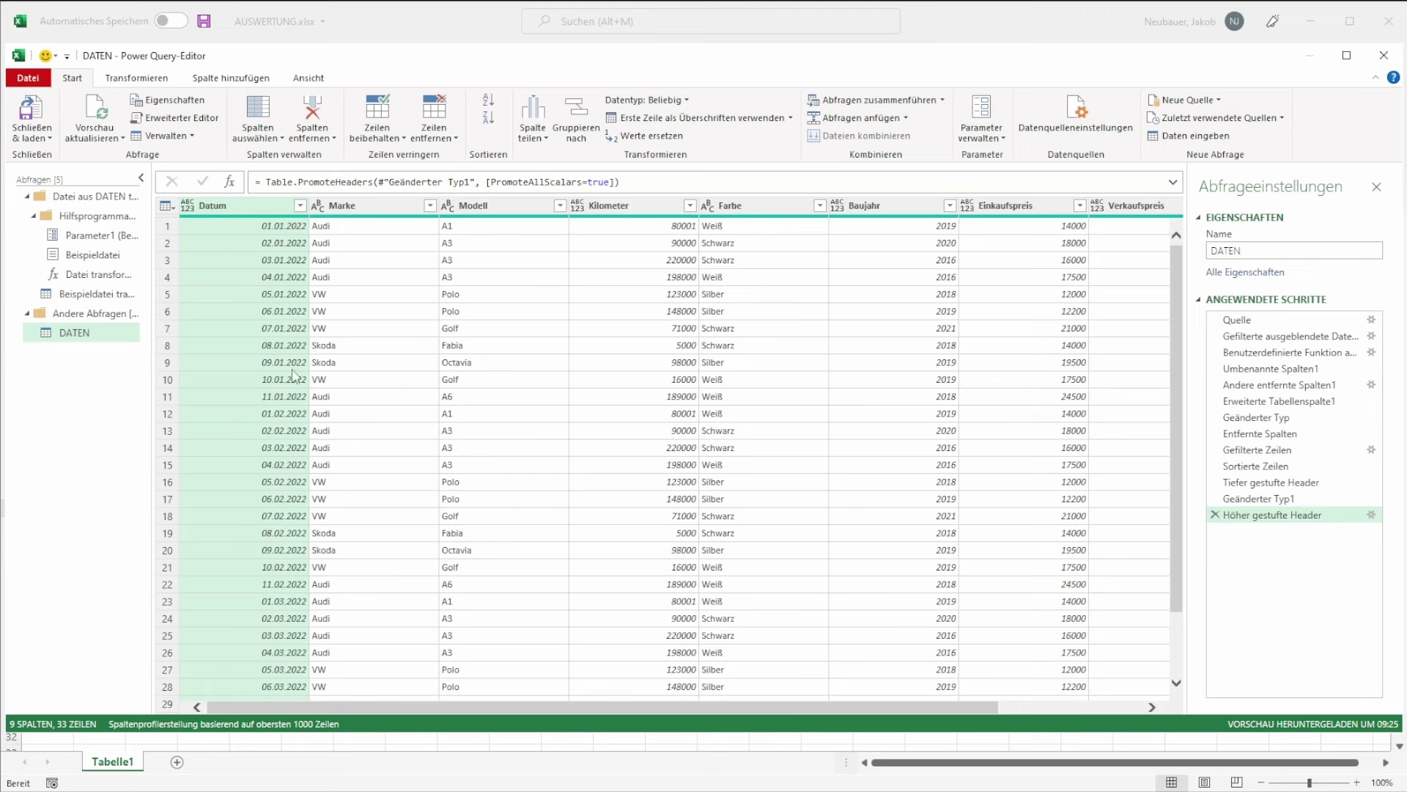
scroll(297, 423, "down", 2)
scroll(968, 572, "up", 2)
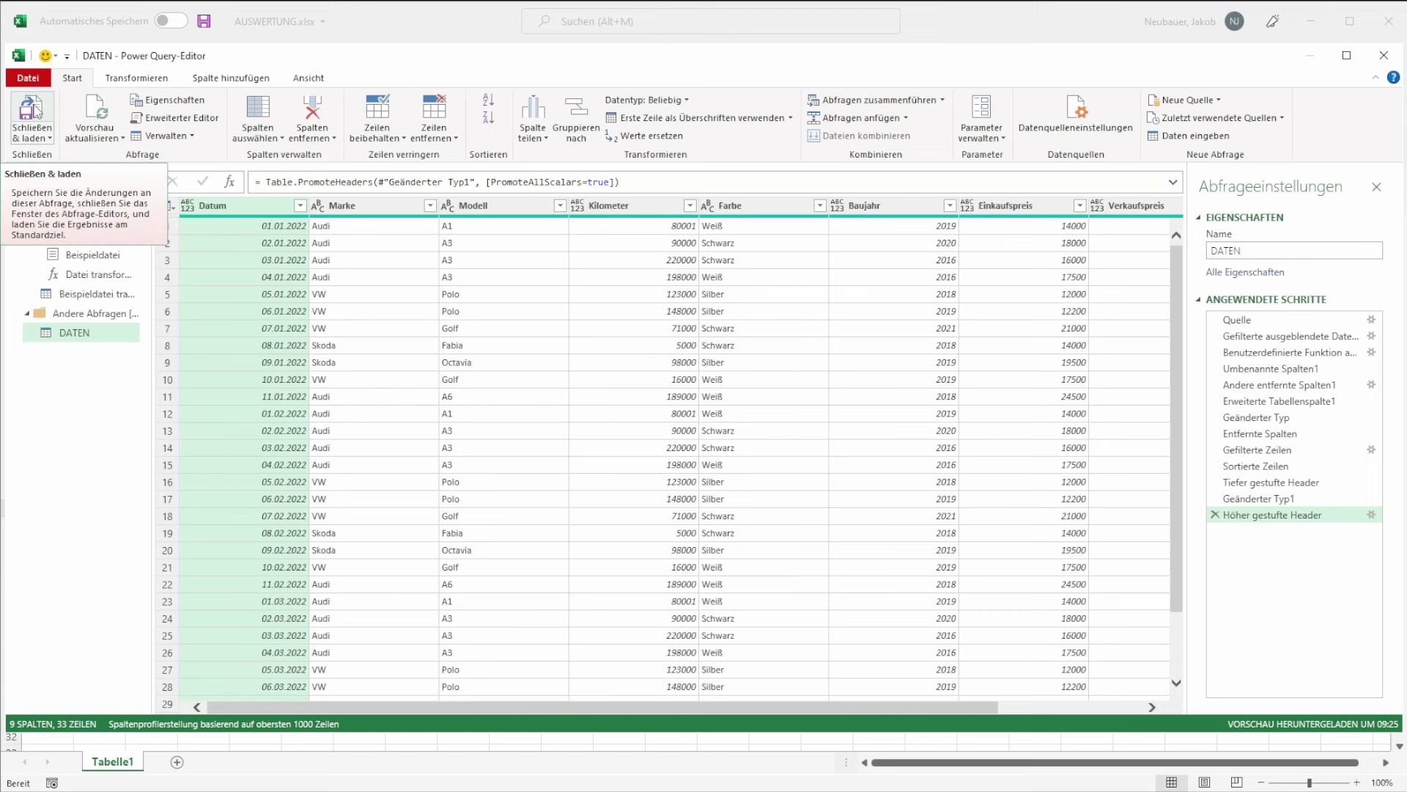
left_click(32, 113)
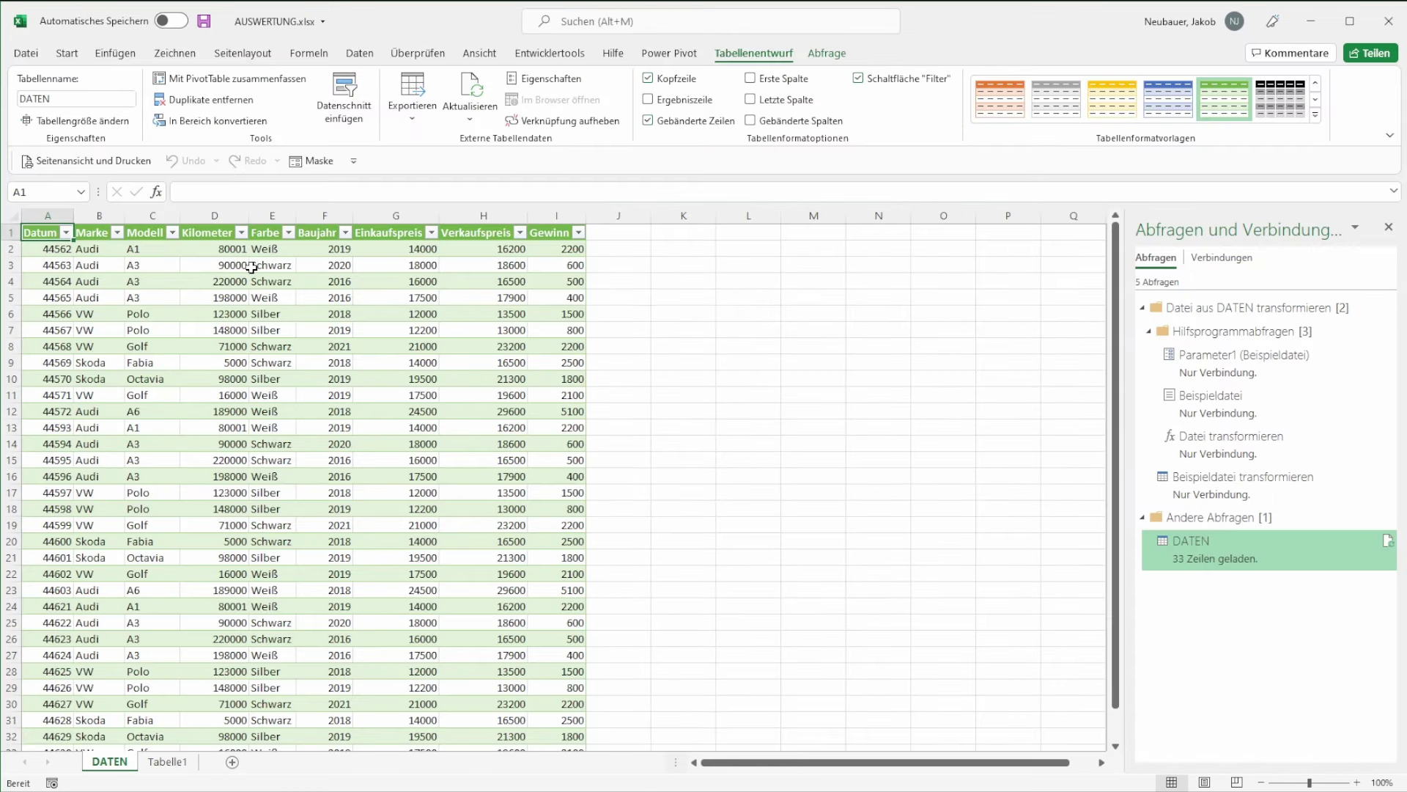
- Review the DATEN table name and values, then select the whole Datum column A
left_click(24, 100)
left_click_drag(24, 100, 66, 103)
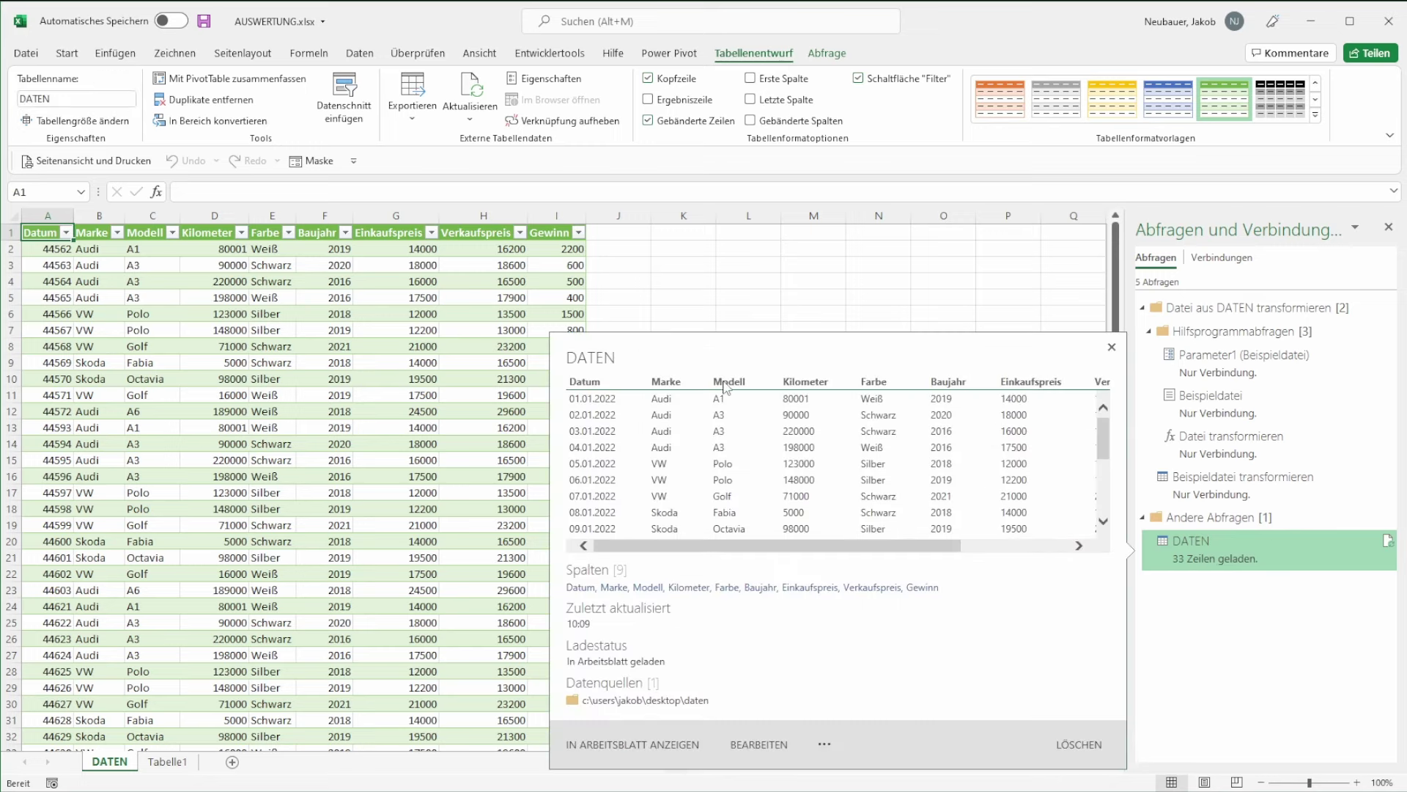
left_click(218, 362)
scroll(435, 489, "down", 4)
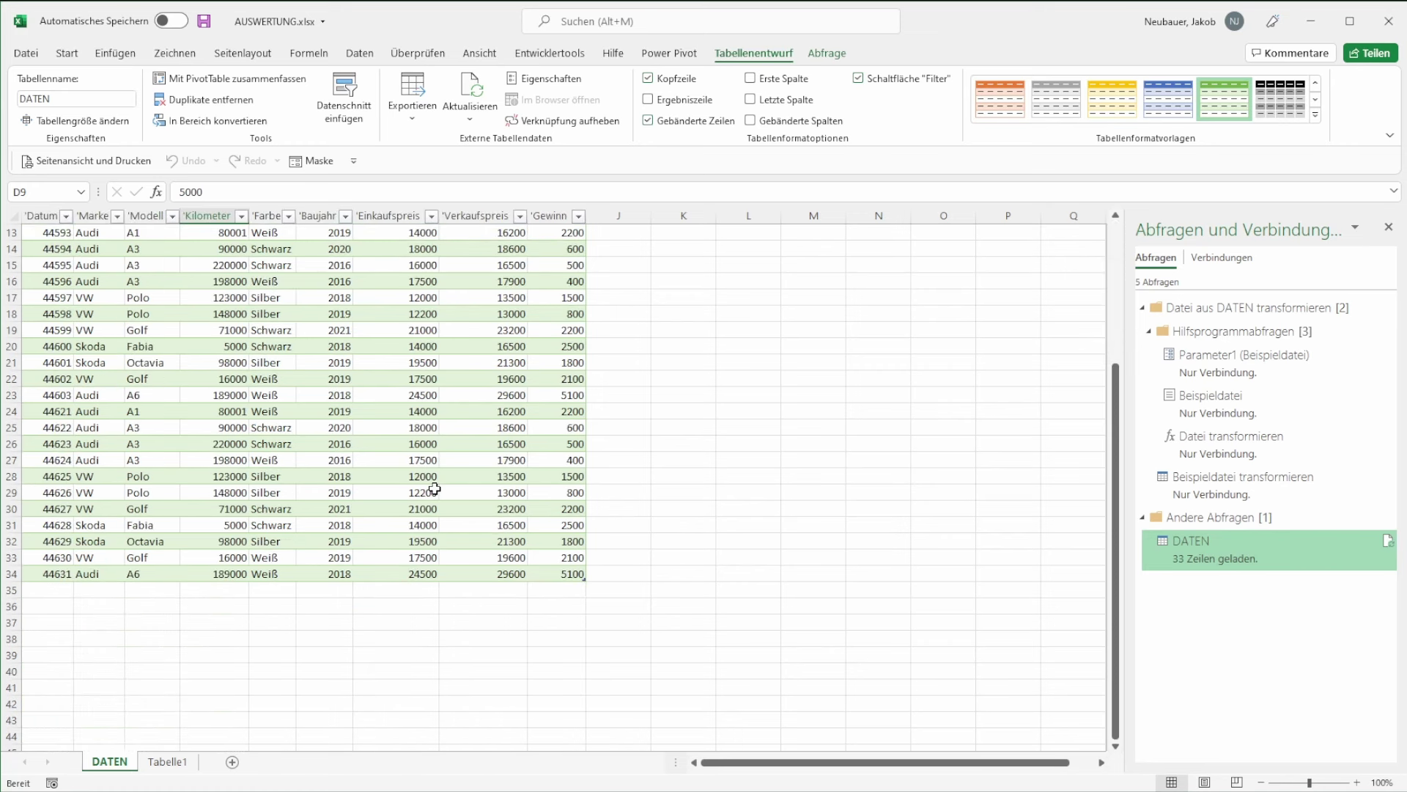
scroll(449, 521, "up", 4)
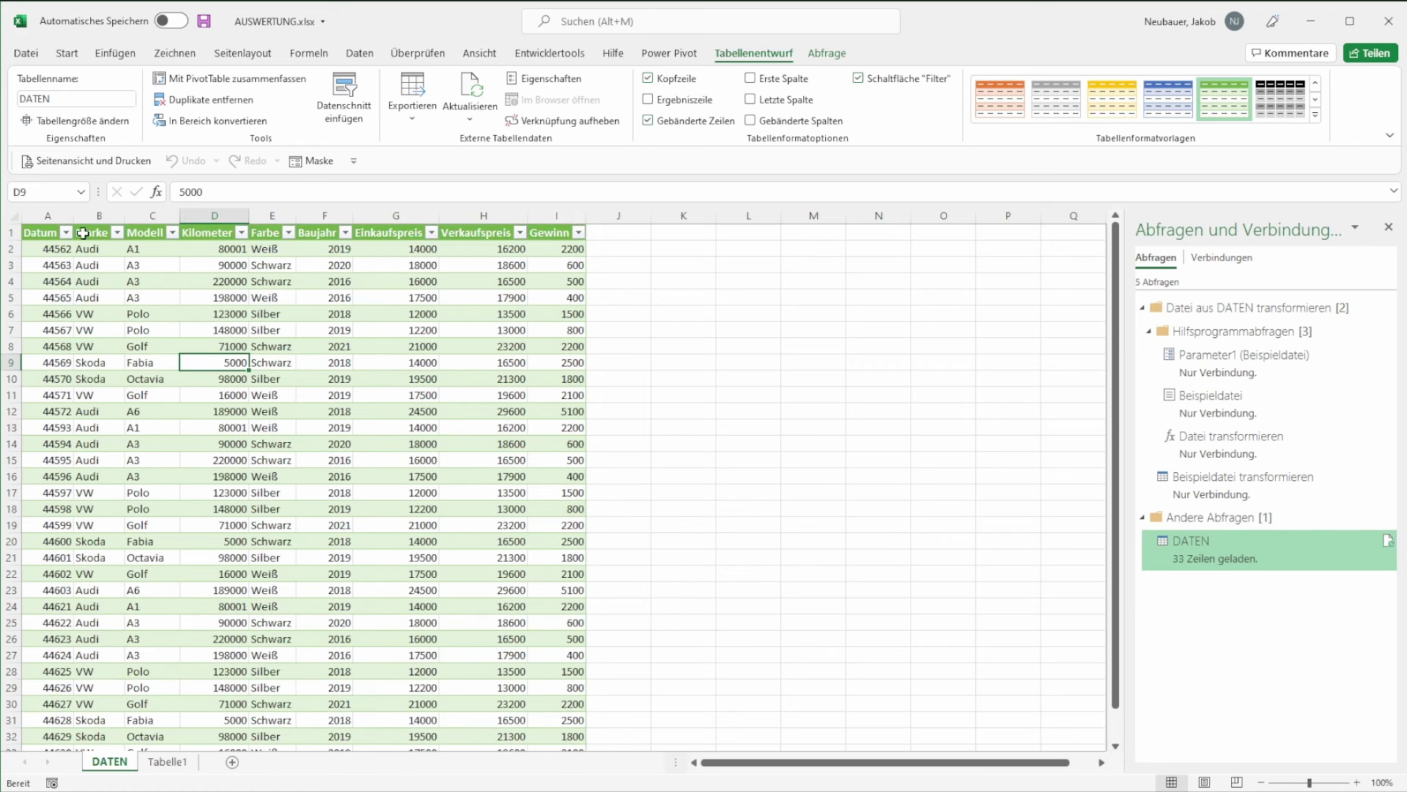
scroll(515, 330, "down", 1)
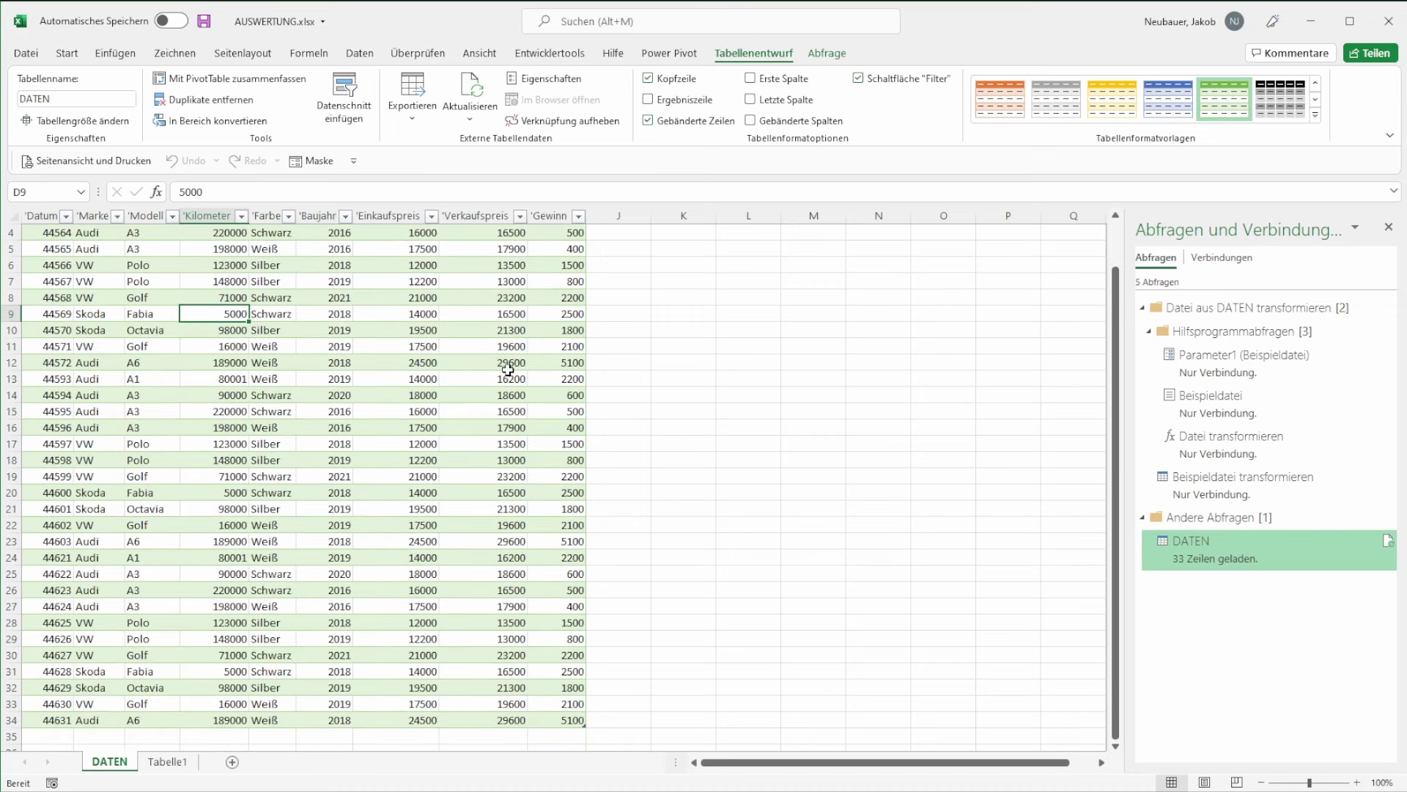
scroll(511, 367, "down", 1)
scroll(510, 366, "down", 1)
scroll(508, 366, "up", 3)
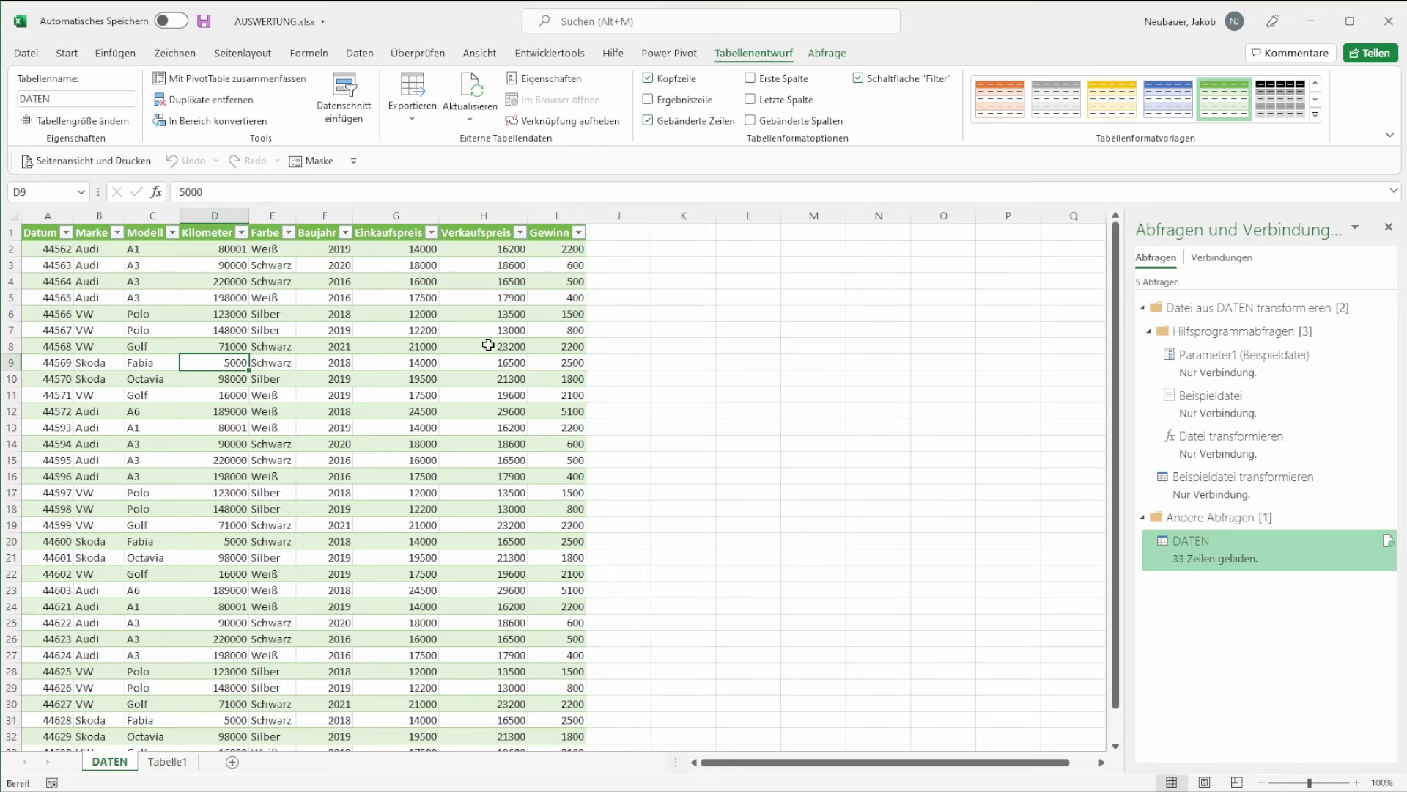
left_click(43, 215)
- Format the Datum column A with the short date format (Datum, kurz)
left_click(66, 53)
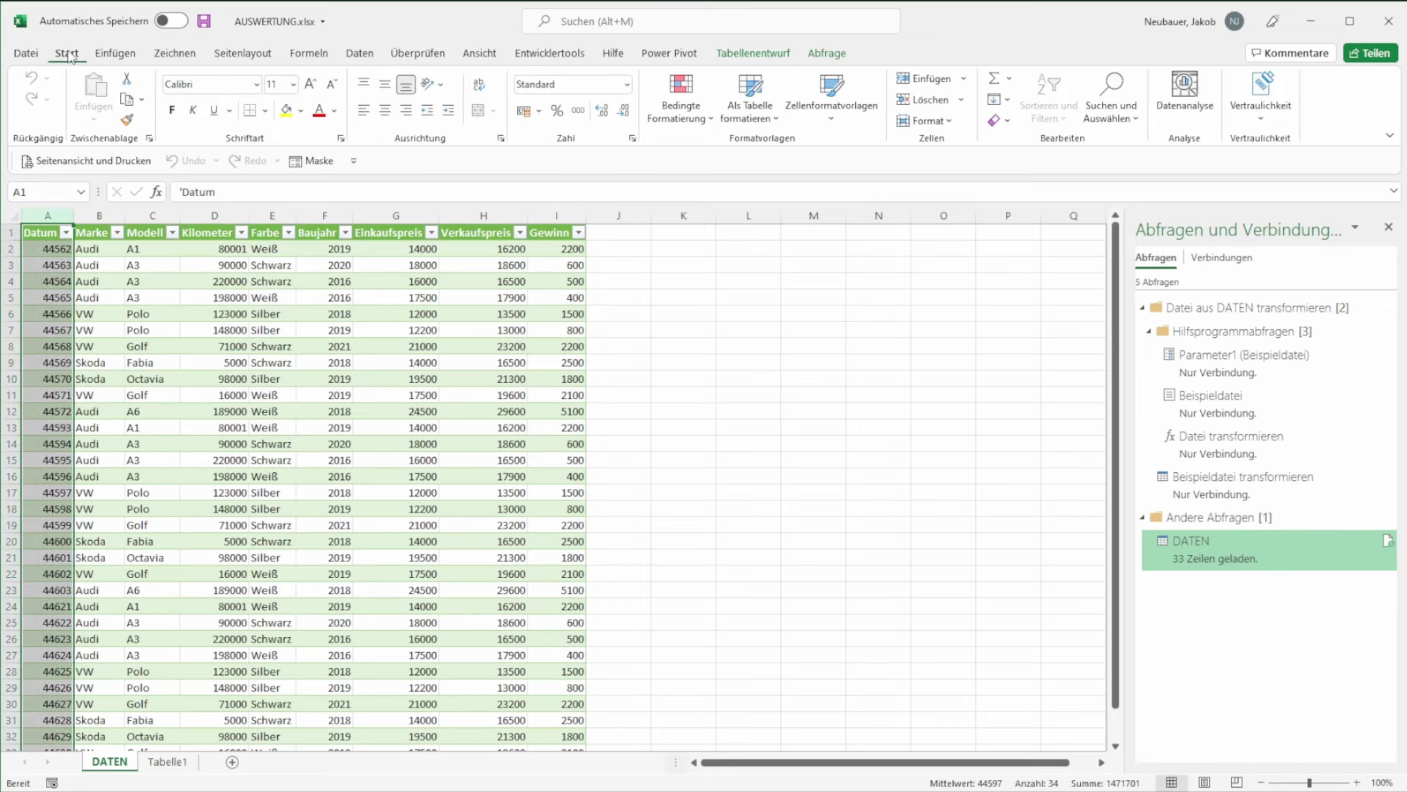
left_click(628, 85)
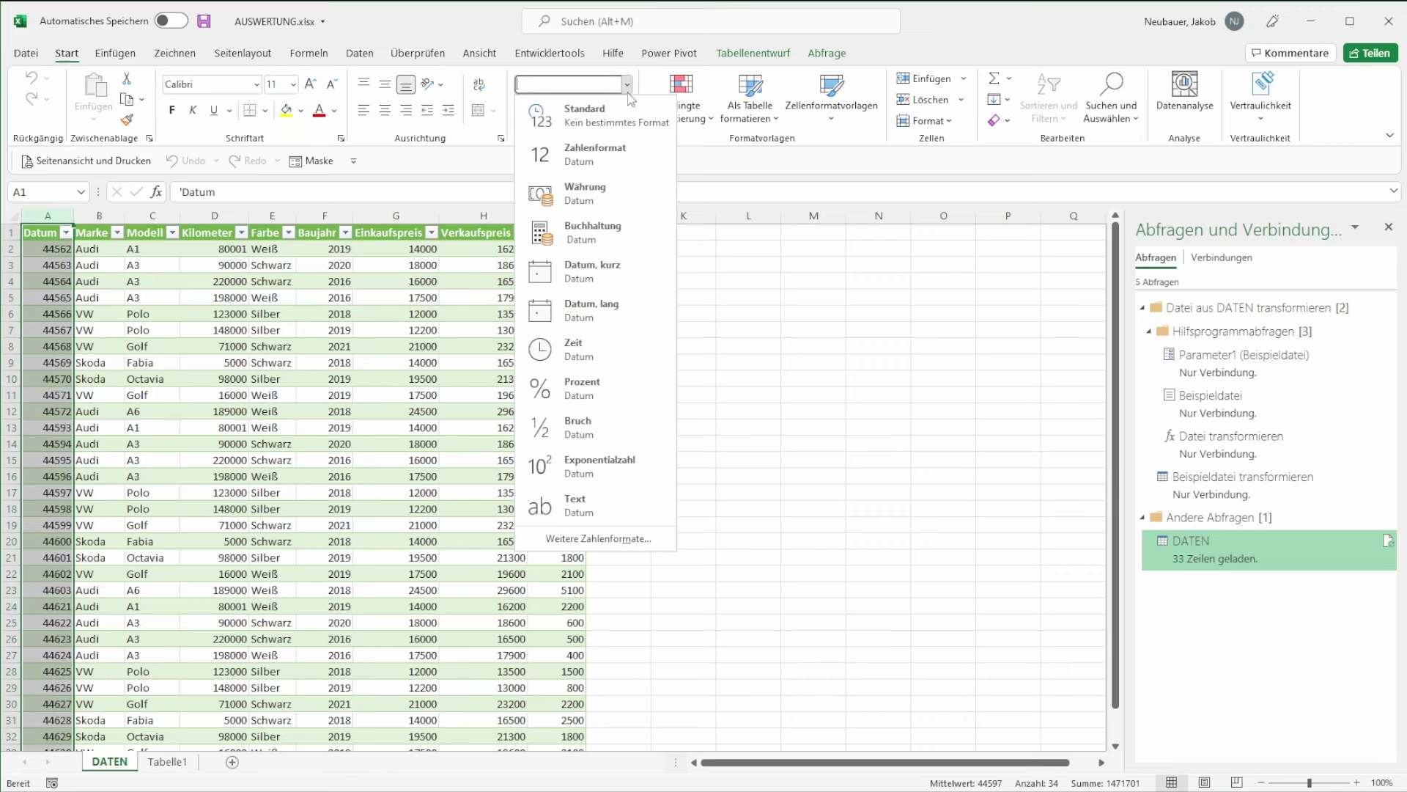
left_click(613, 278)
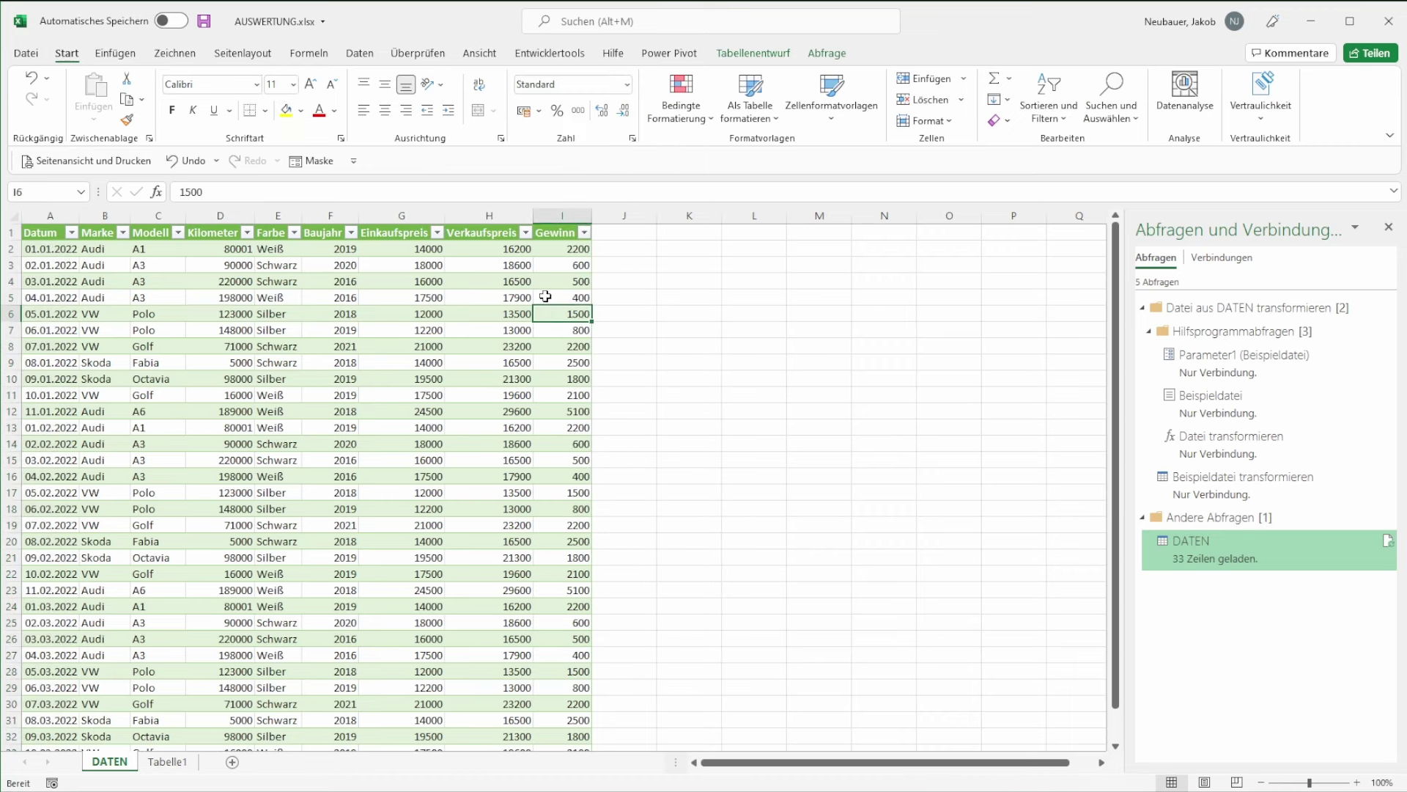
- Apply the Buchhaltung € format to the Einkaufspreis, Verkaufspreis and Gewinn columns G:I
left_click_drag(436, 215, 559, 217)
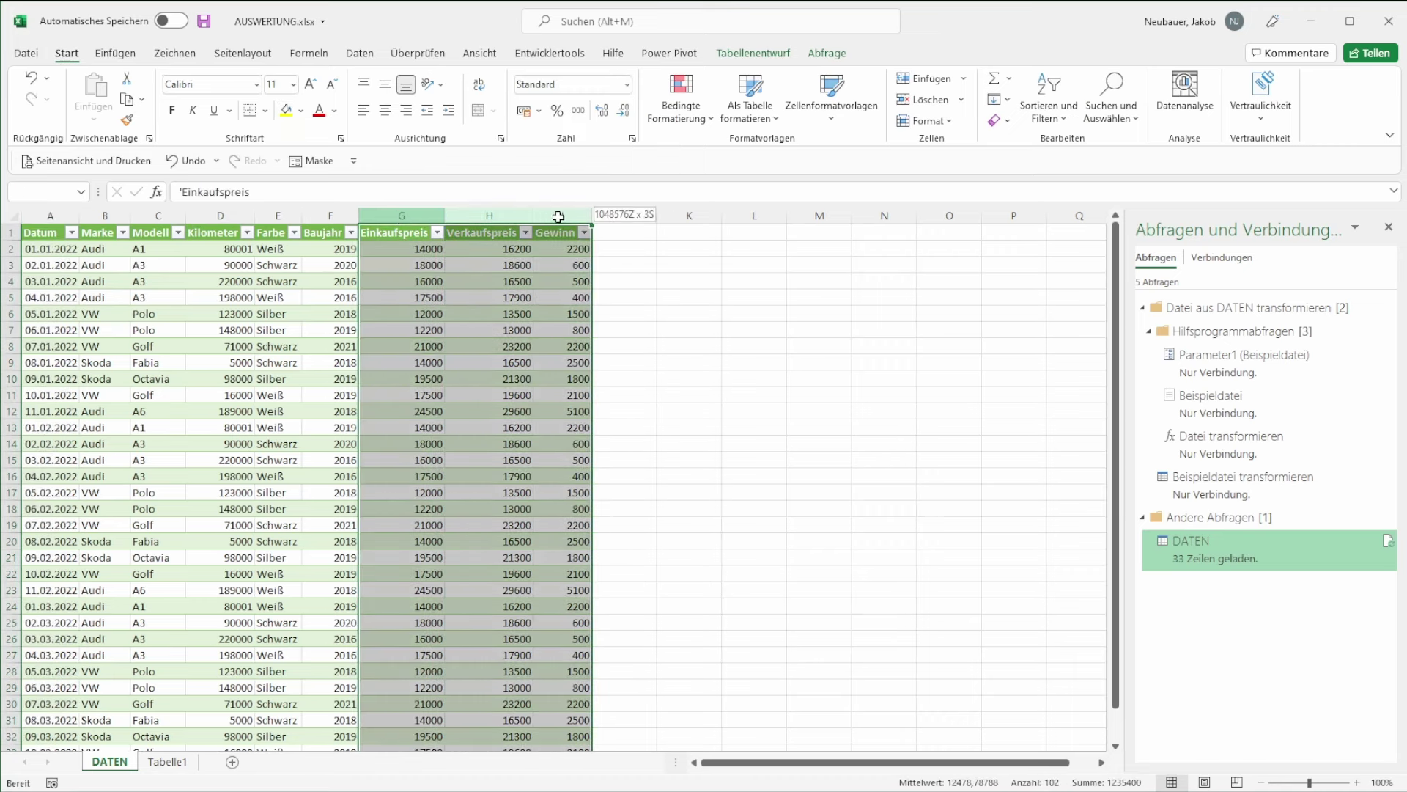
left_click(523, 111)
left_click(707, 346)
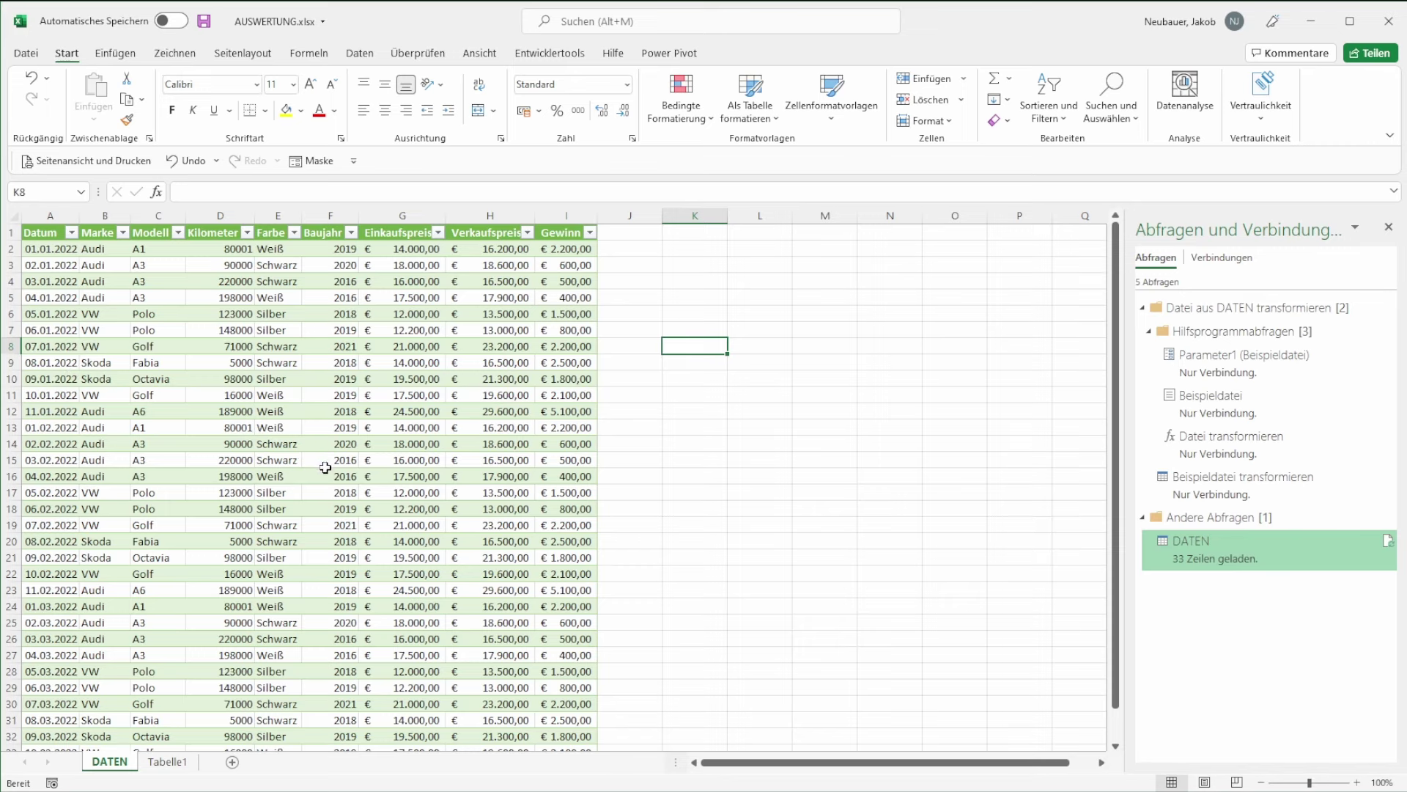
- Save the AUSWERTUNG.xlsx workbook with Ctrl+S
scroll(324, 507, "down", 2)
key("ctrl+s")
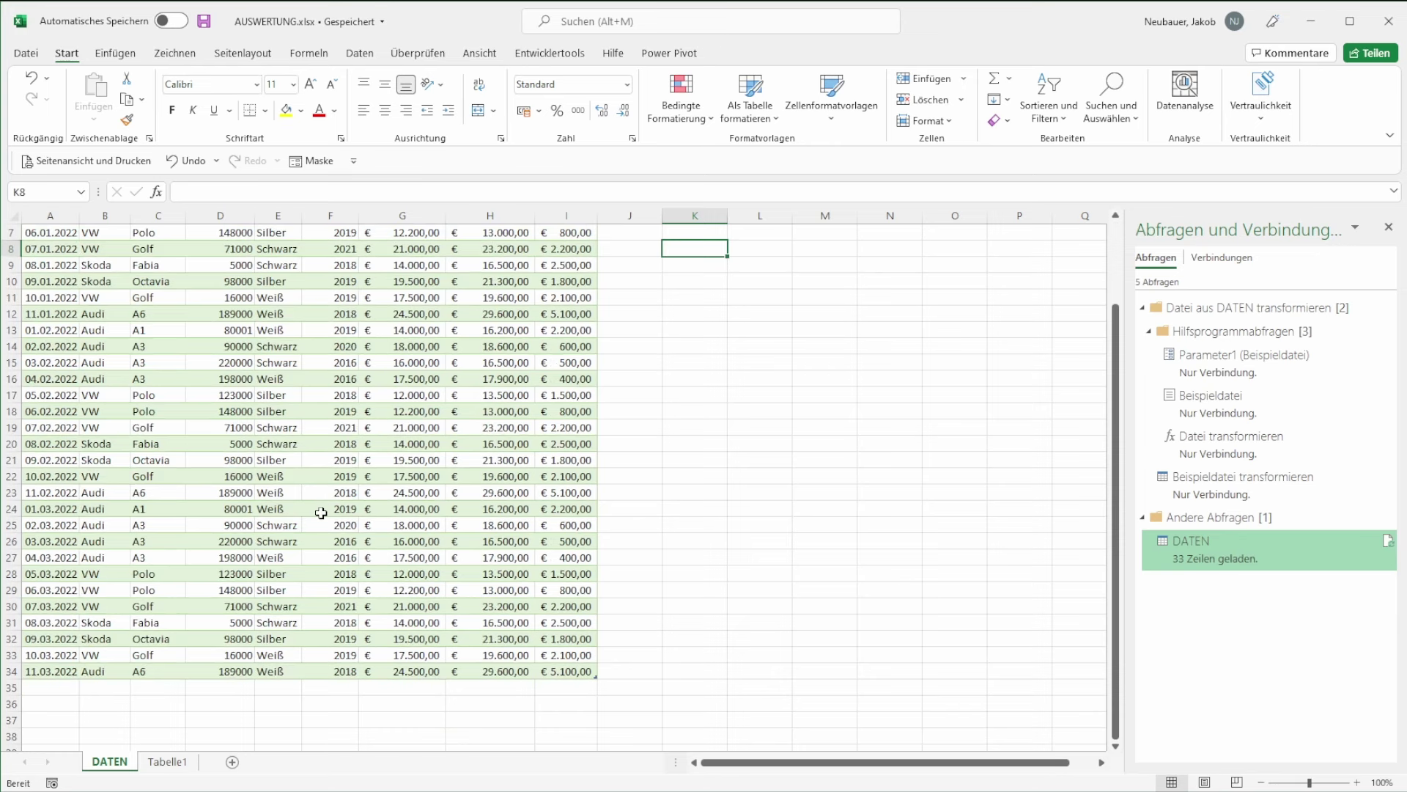
scroll(320, 512, "up", 2)
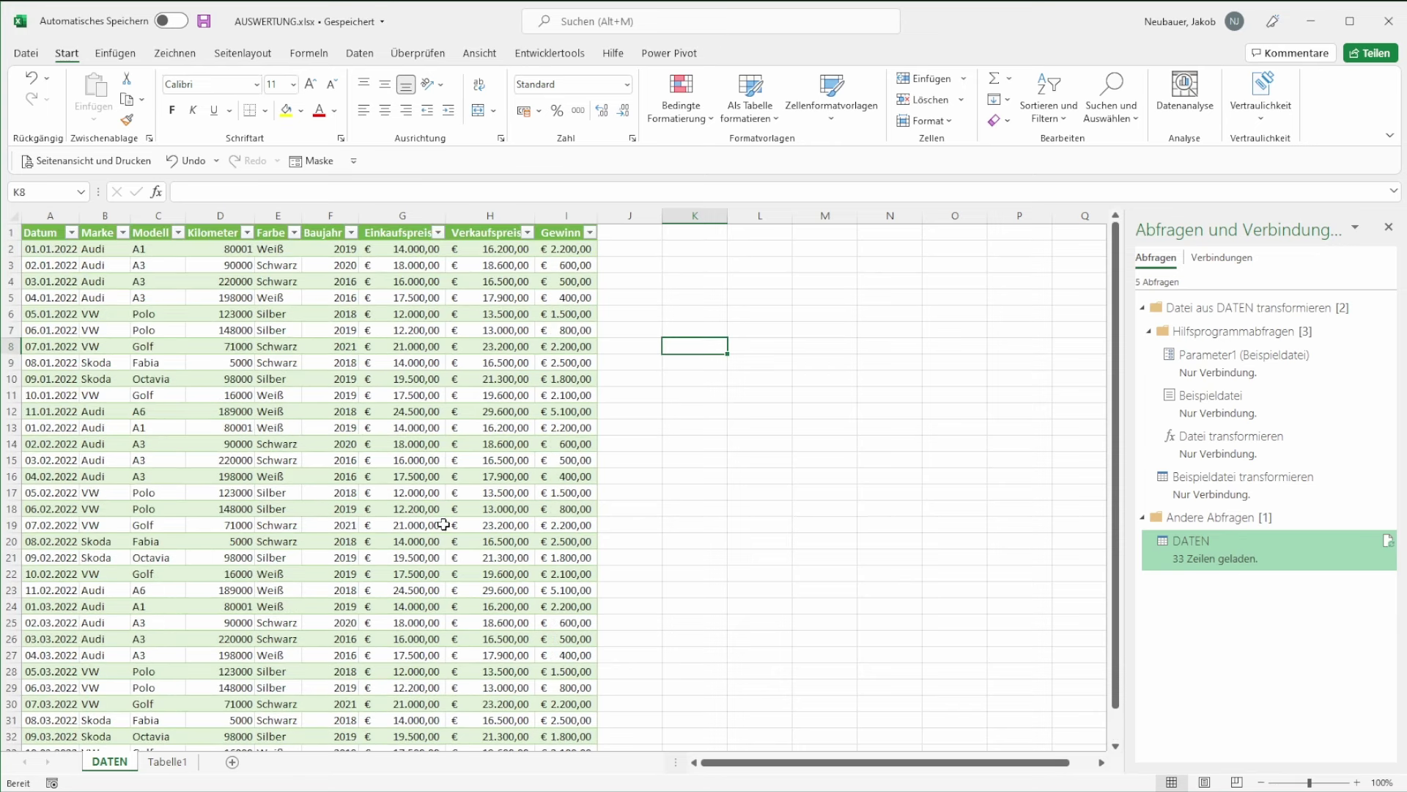
- Minimize Excel and move APRIL_2022.xlsx from the desktop into the DATEN folder
left_click(1311, 21)
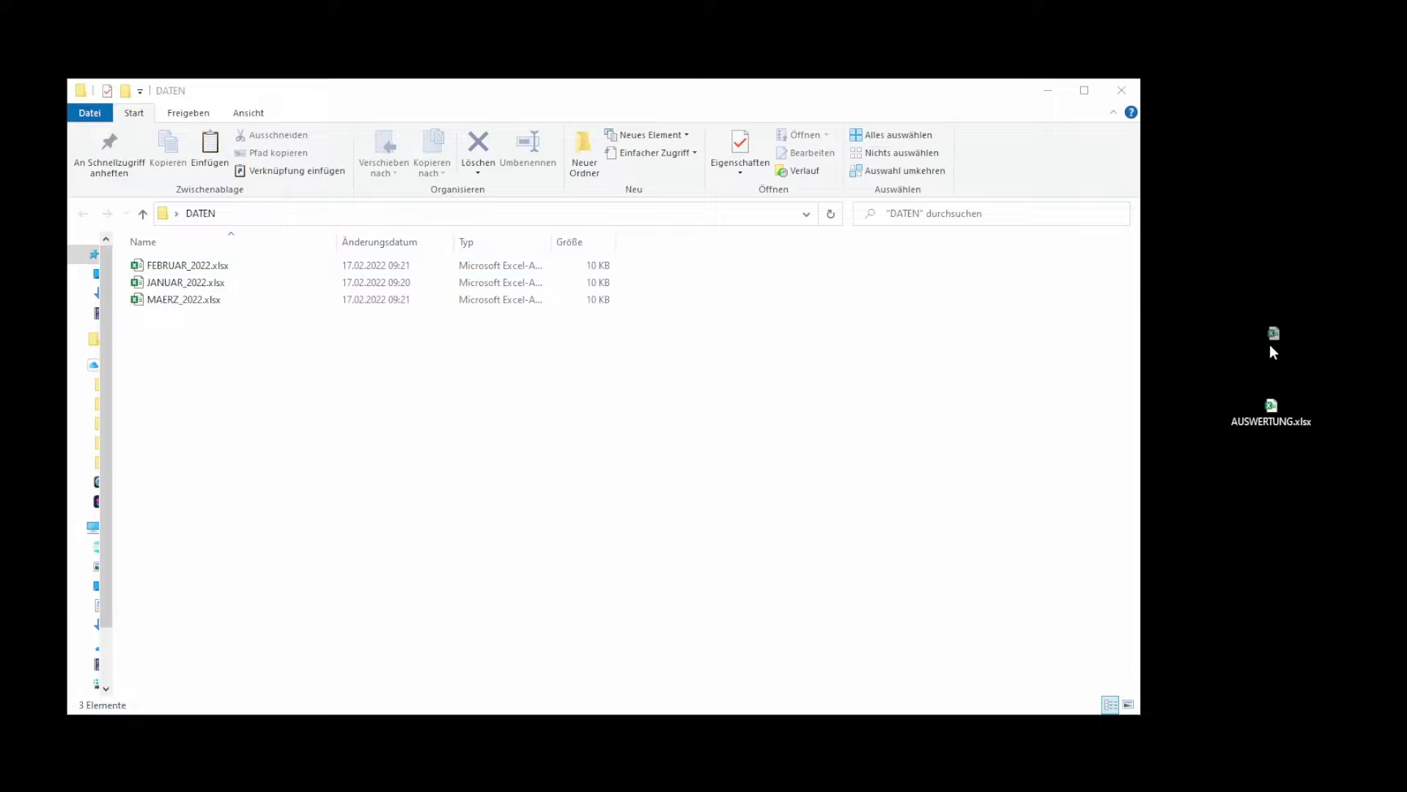
left_click_drag(1269, 345, 1272, 315)
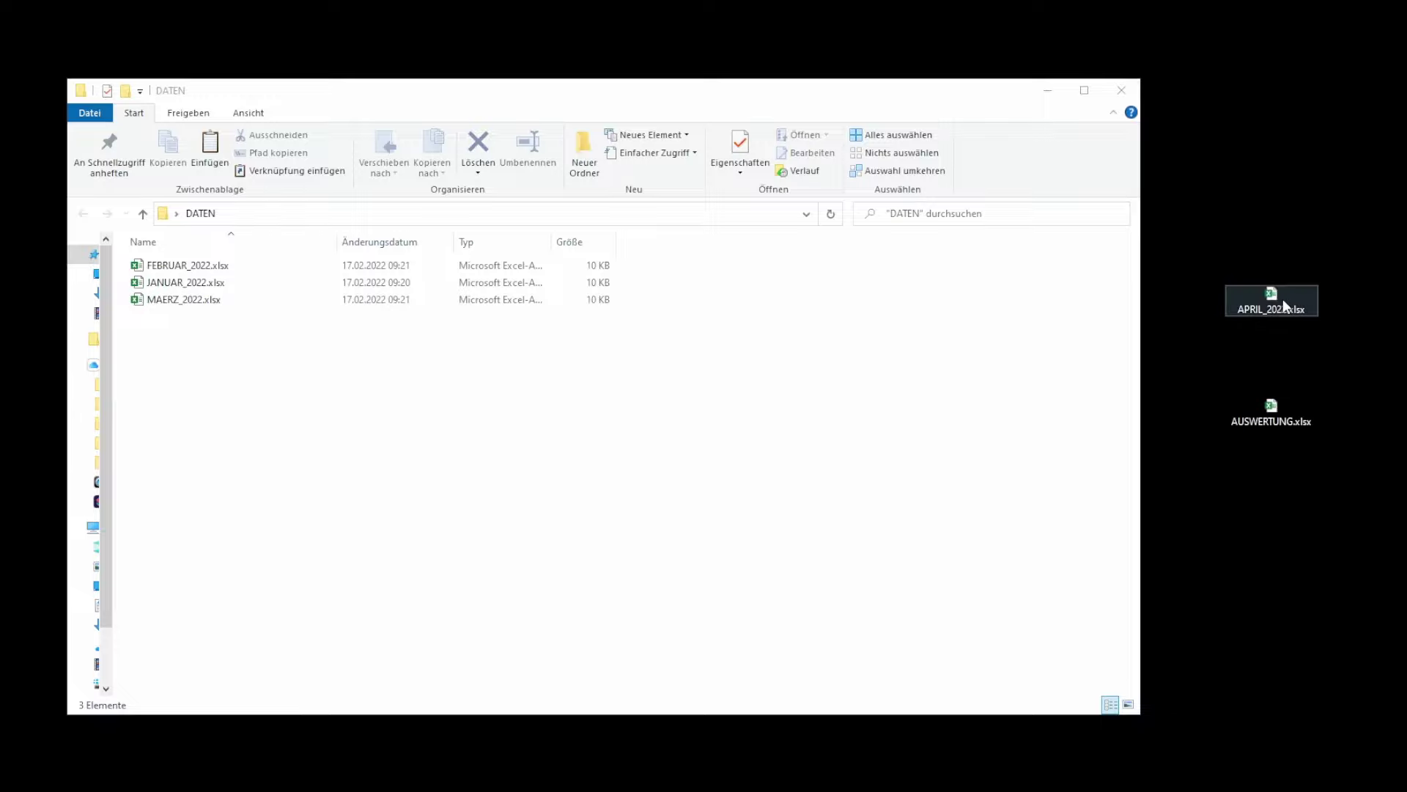
mouse_move(1282, 298)
left_mouse_down()
mouse_move(1309, 343)
mouse_move(246, 367)
left_mouse_up()
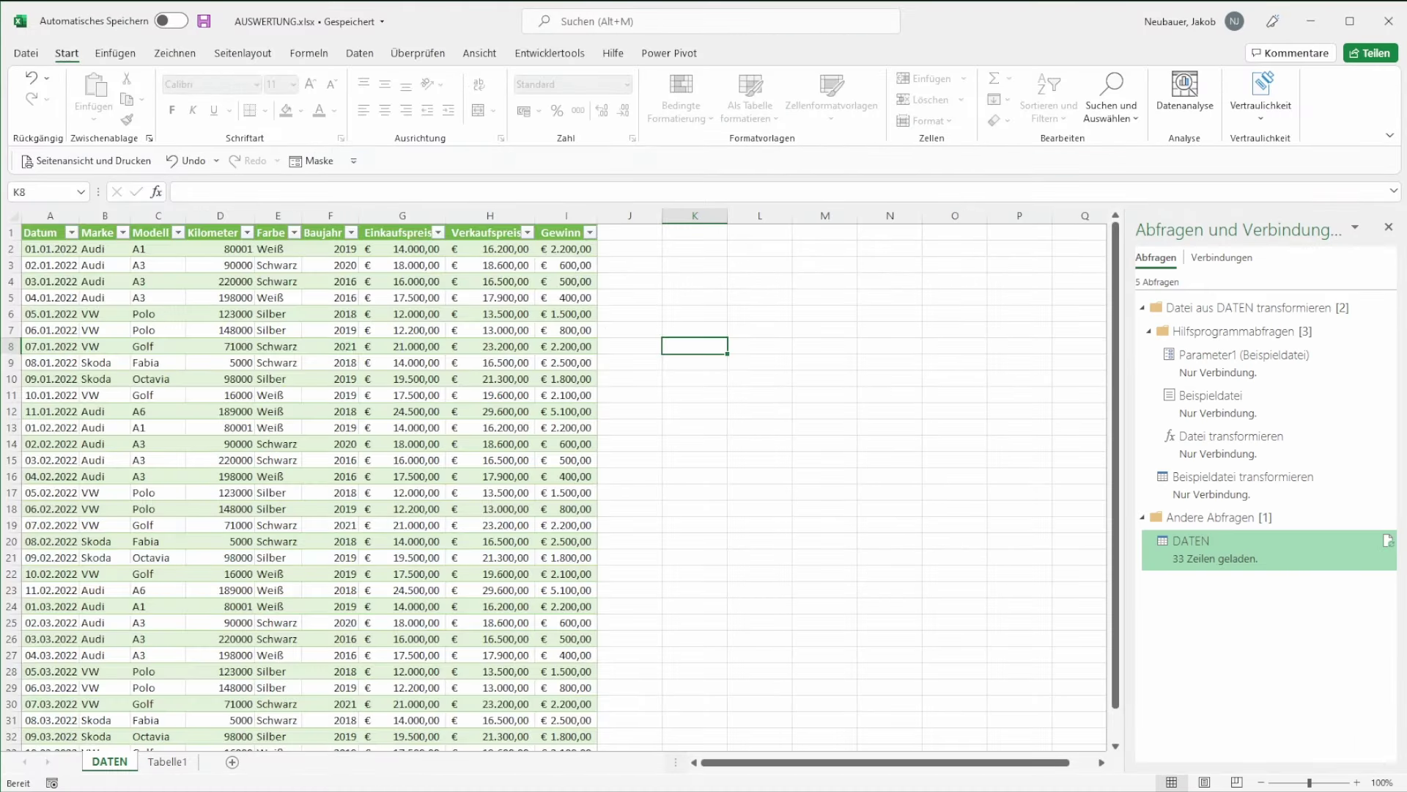
scroll(710, 546, "down", 3)
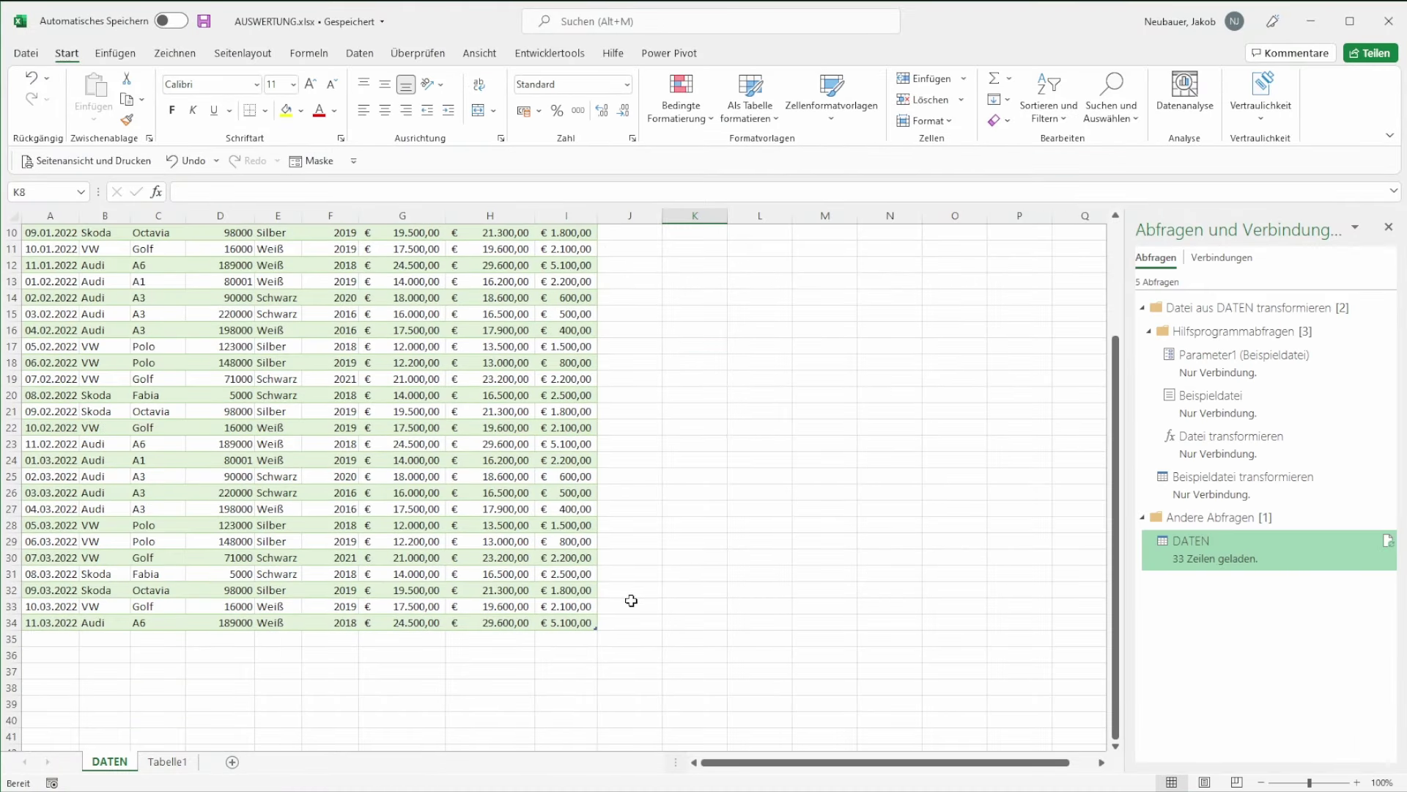
- Check the table's current last row, dated 11.03.2022
left_click(11, 622)
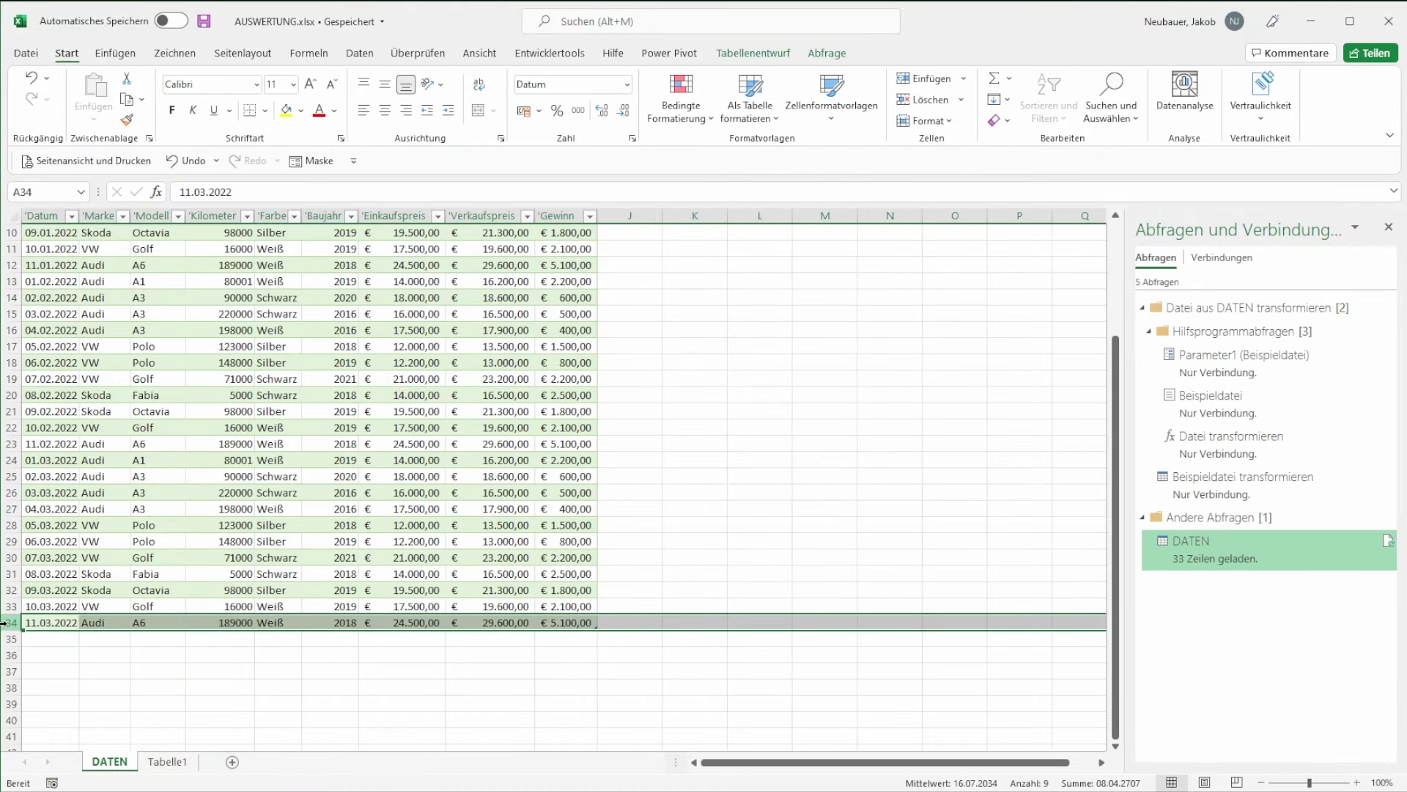
left_click(100, 641)
left_click(50, 624)
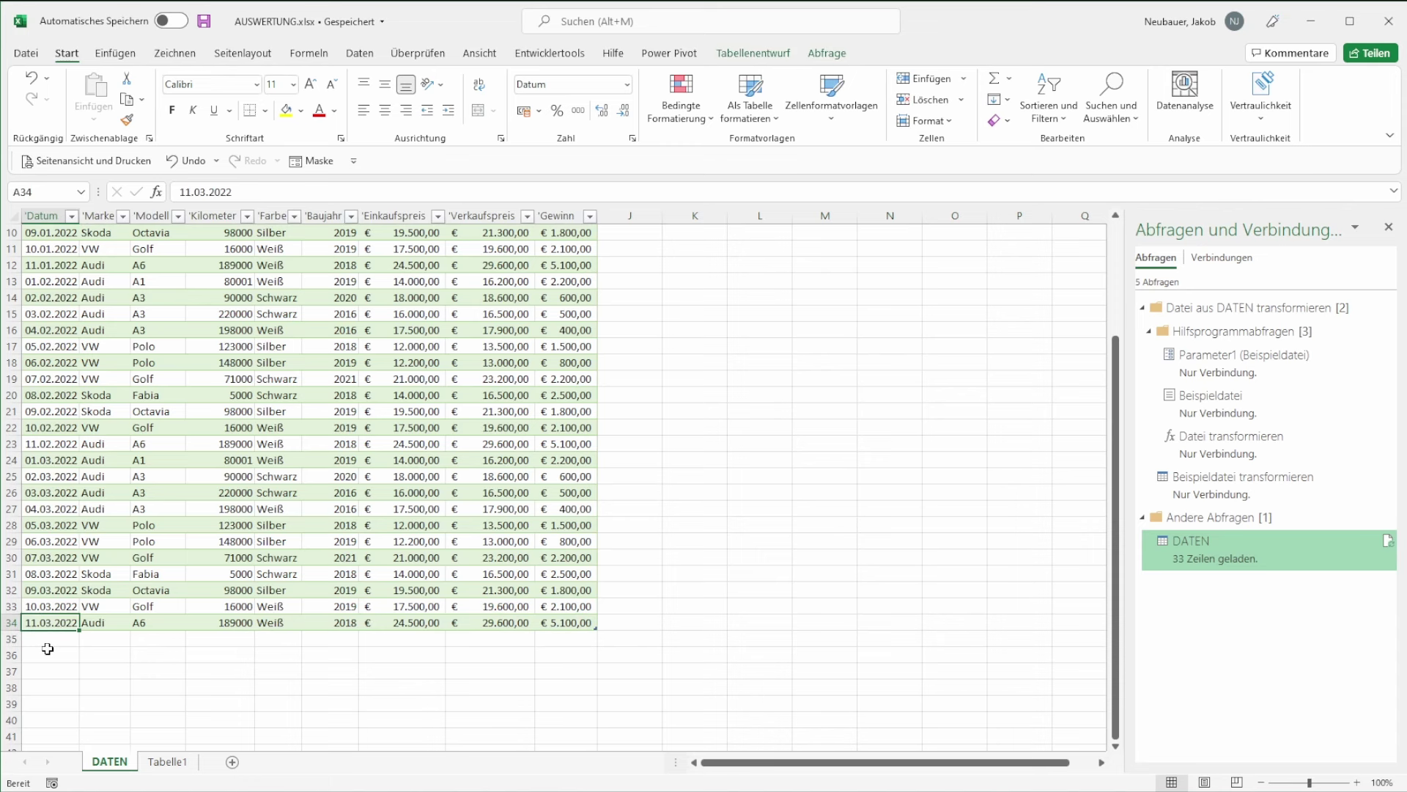
scroll(187, 629, "up", 3)
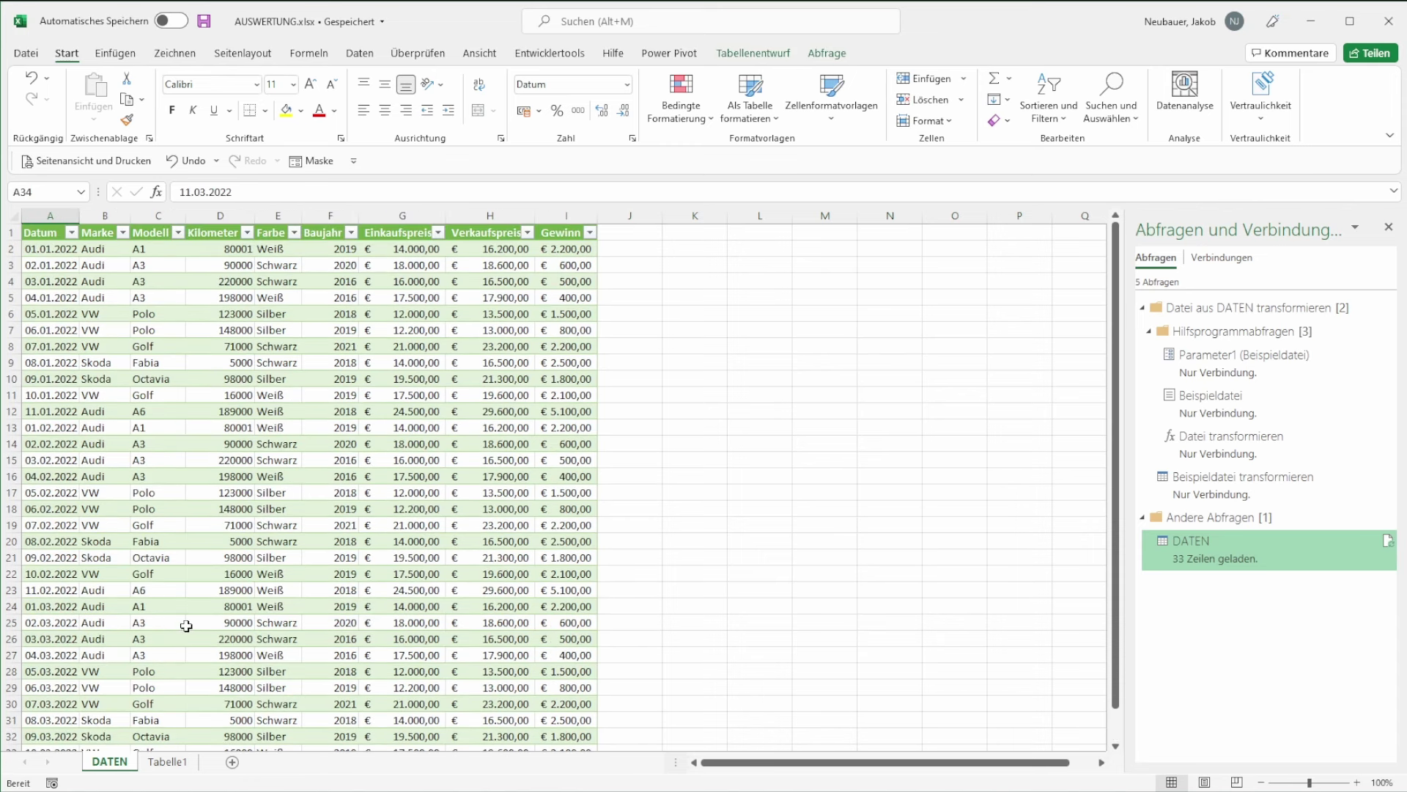
- Refresh the DATEN table via Aktualisieren and inspect the new April rows, now 44 in total
right_click(192, 411)
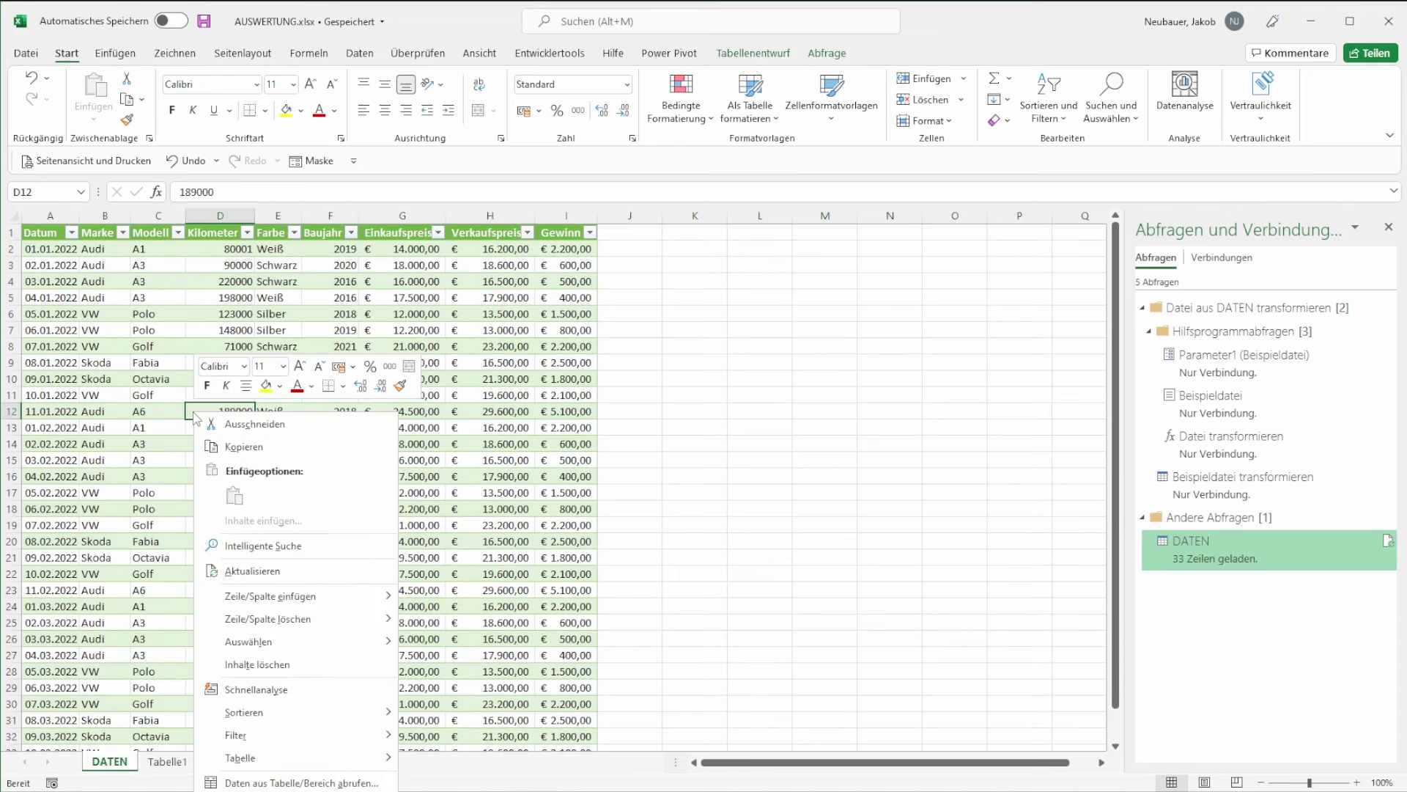
left_click(256, 572)
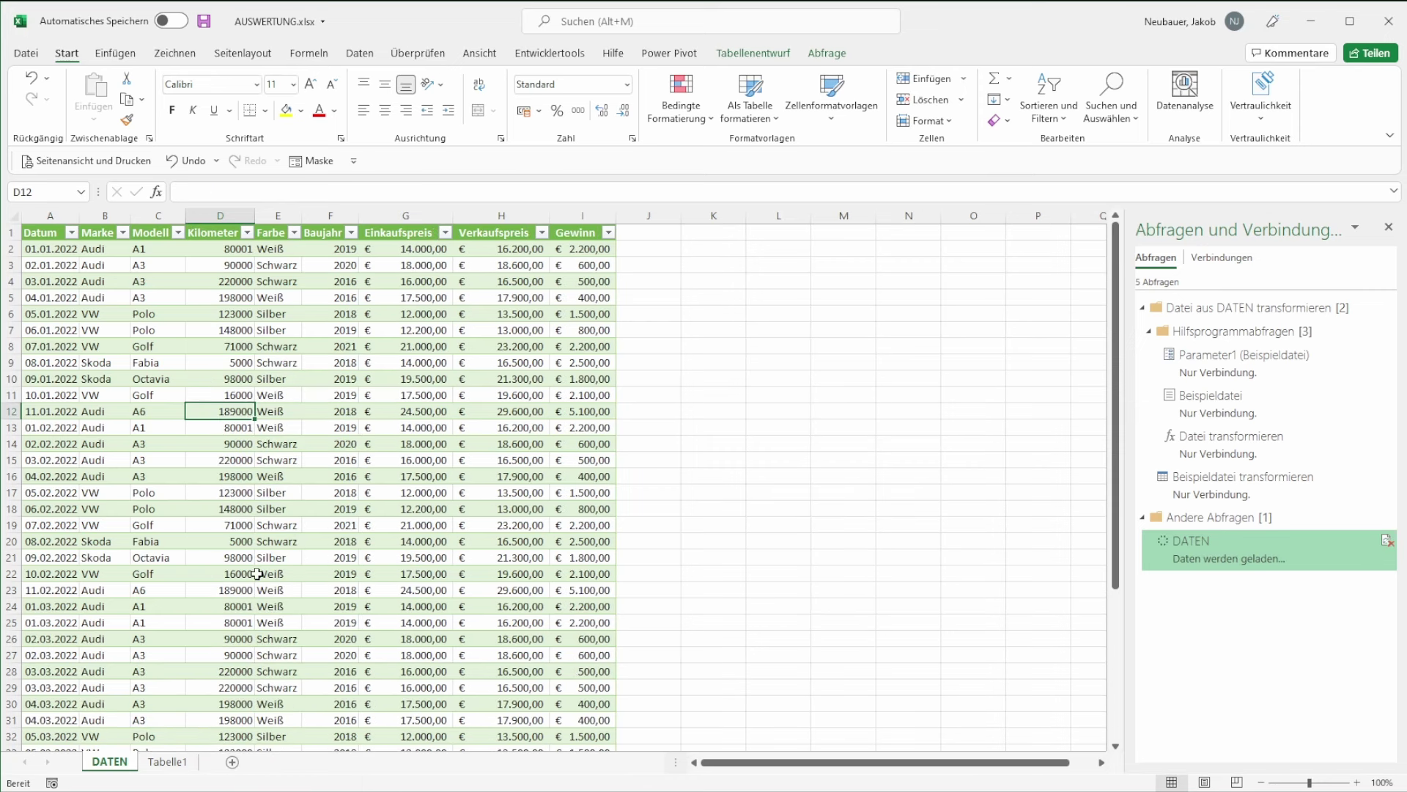
scroll(257, 574, "down", 6)
left_click(11, 654)
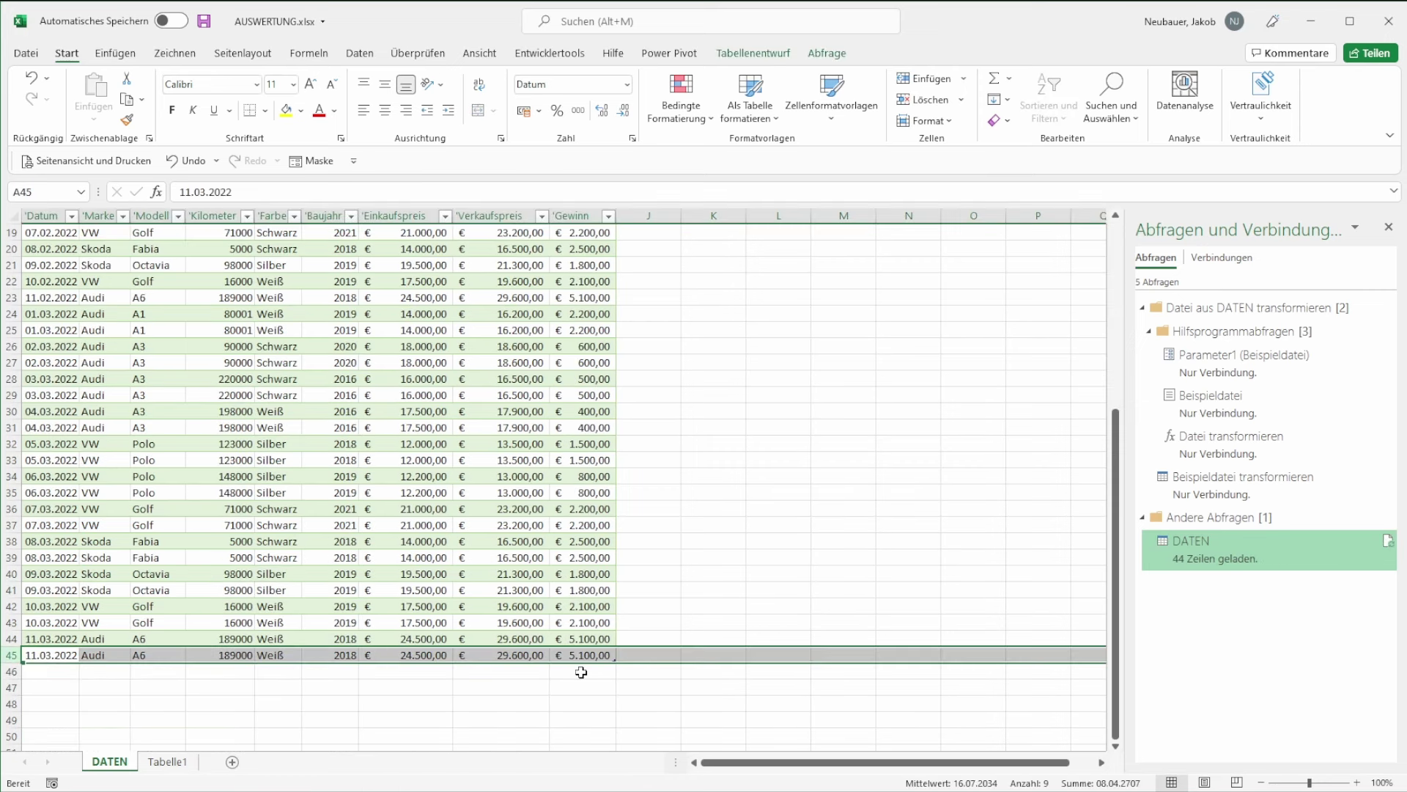
left_click(583, 671)
left_click_drag(596, 654, 44, 443)
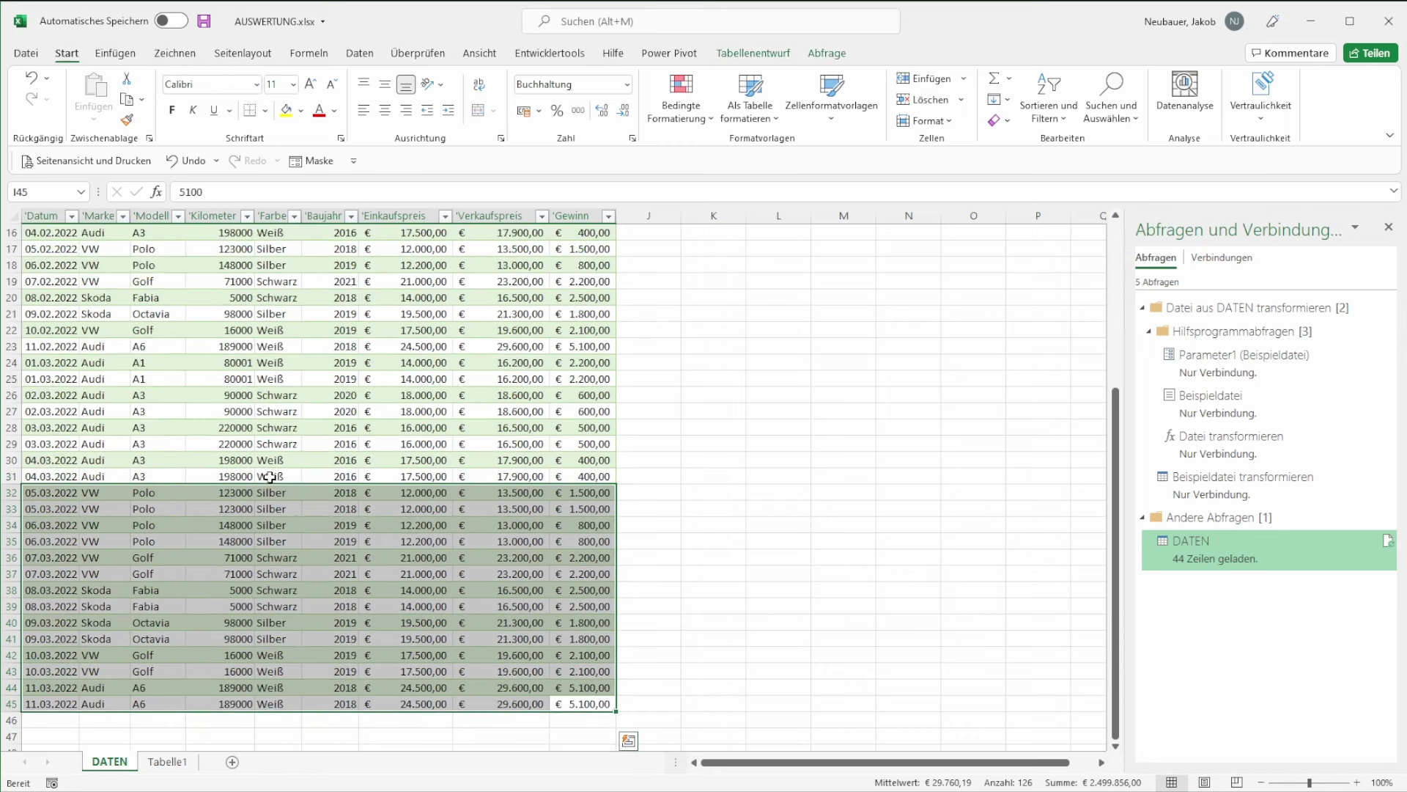
scroll(272, 478, "up", 6)
left_click(976, 341)
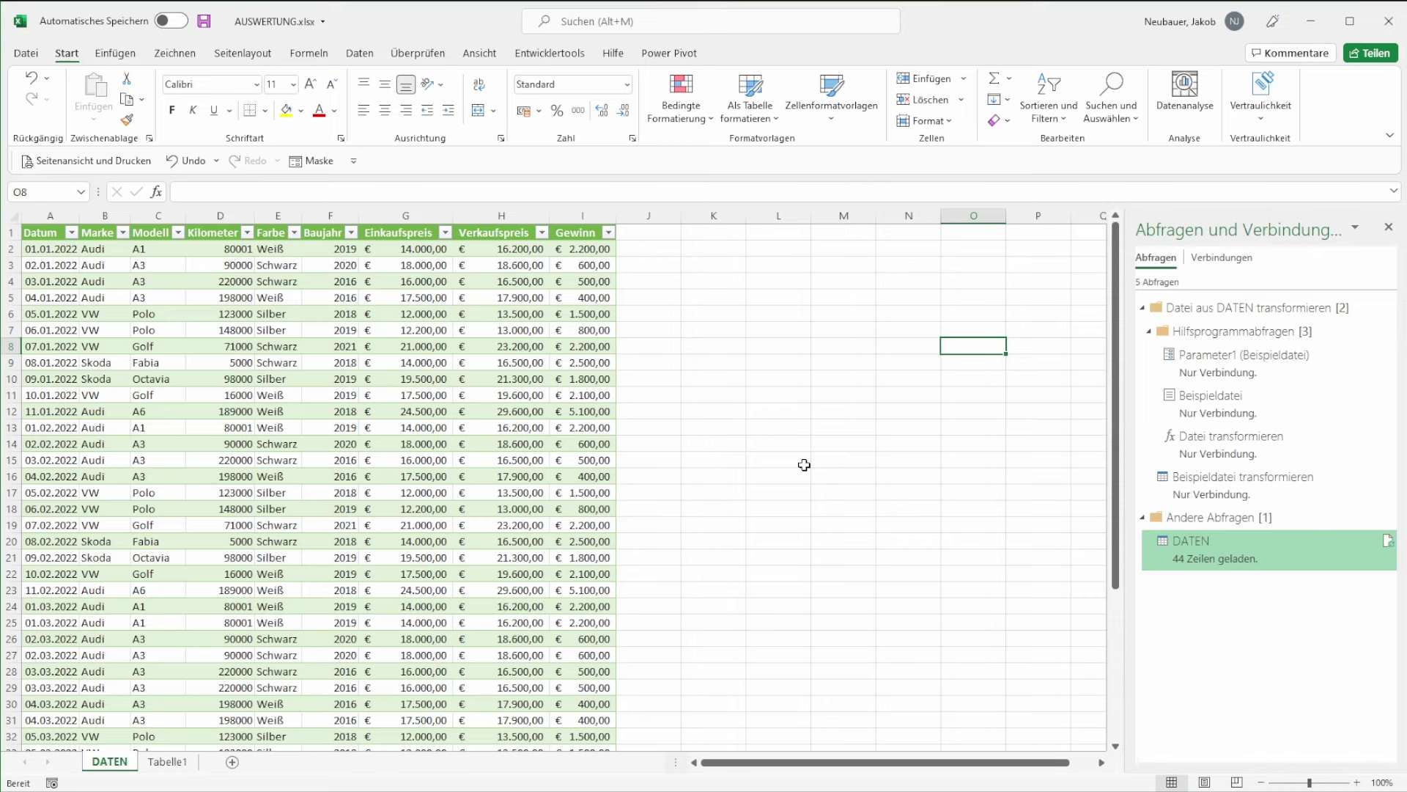
- Close the Abfragen und Verbindungen pane and select the DATEN table data to review it
left_click(1388, 226)
left_click(1170, 332)
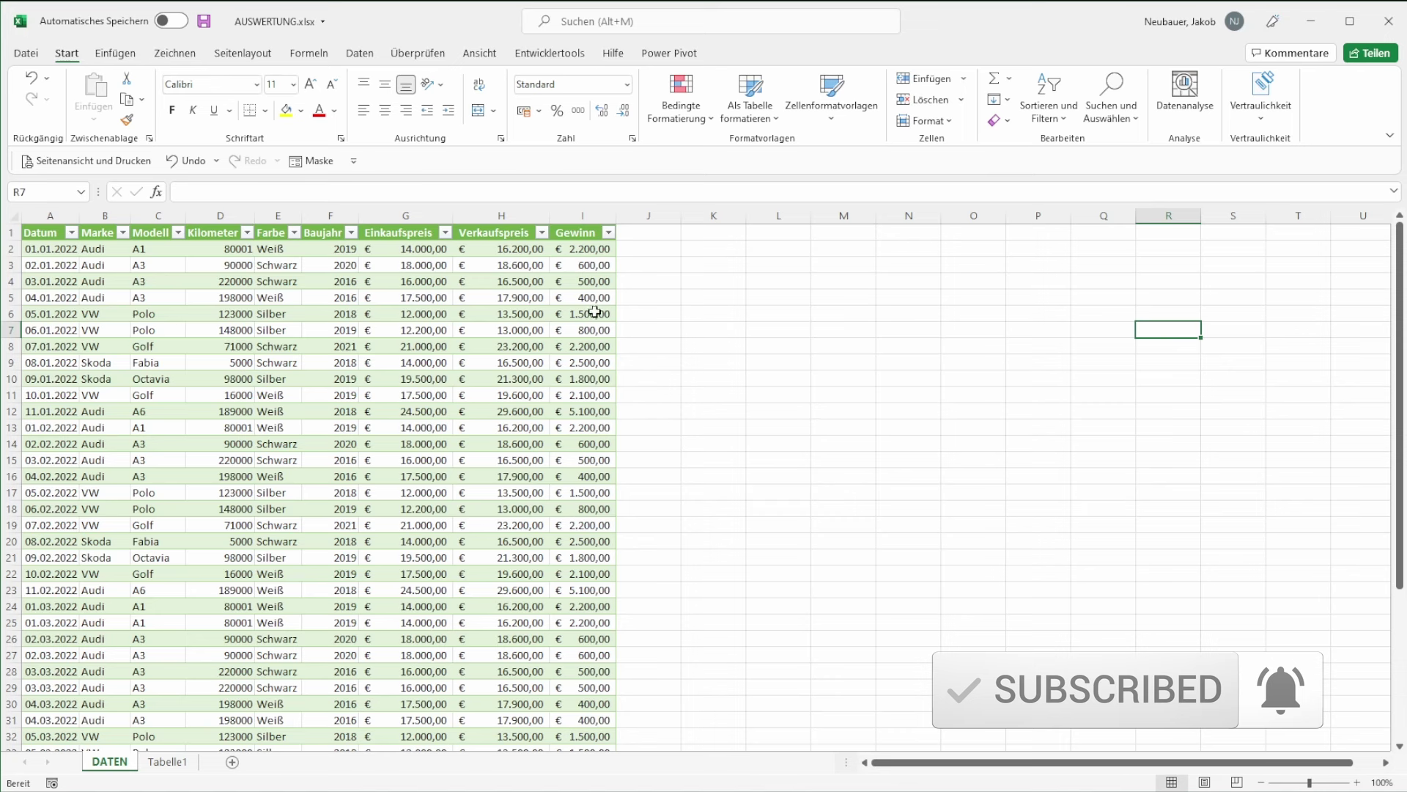
left_click_drag(583, 233, 44, 670)
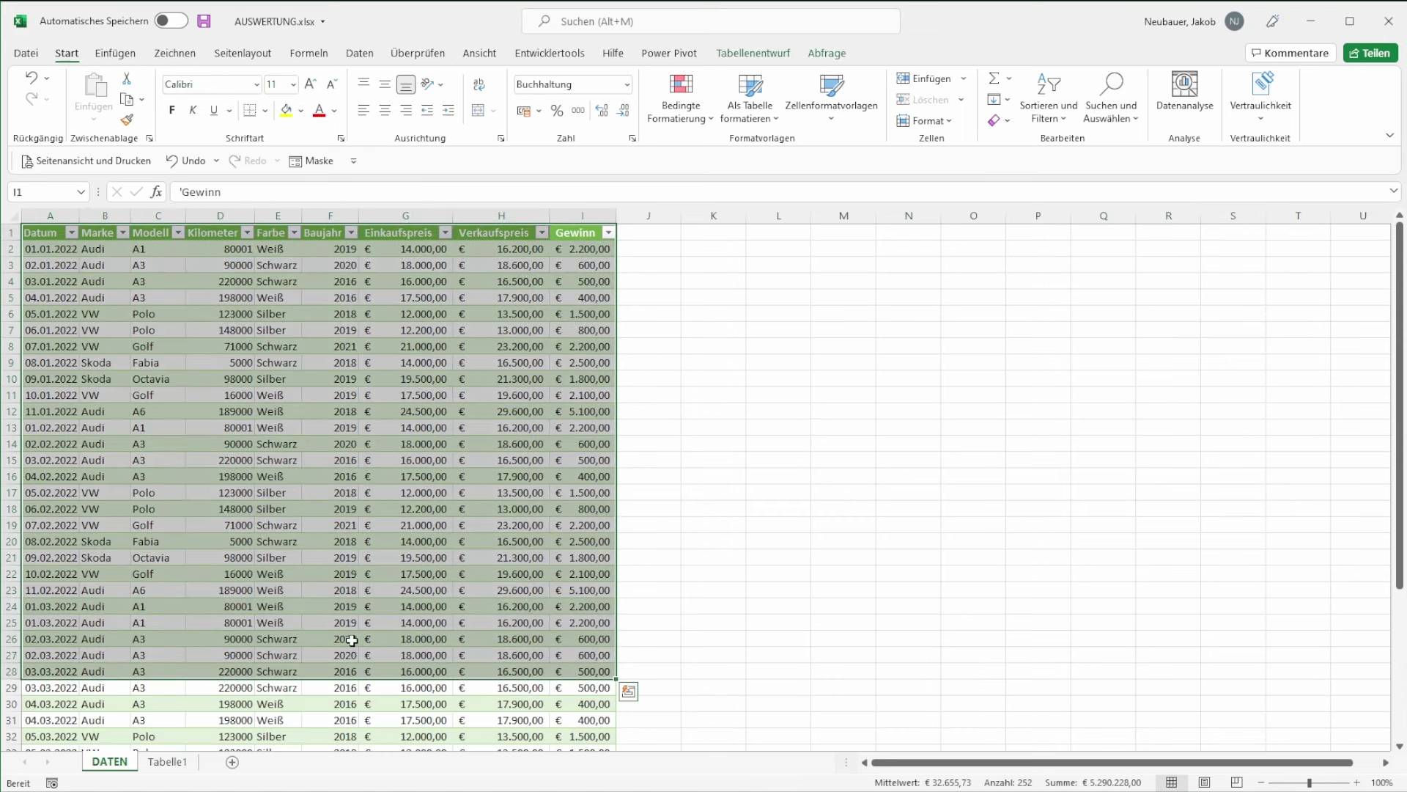
left_click(352, 640)
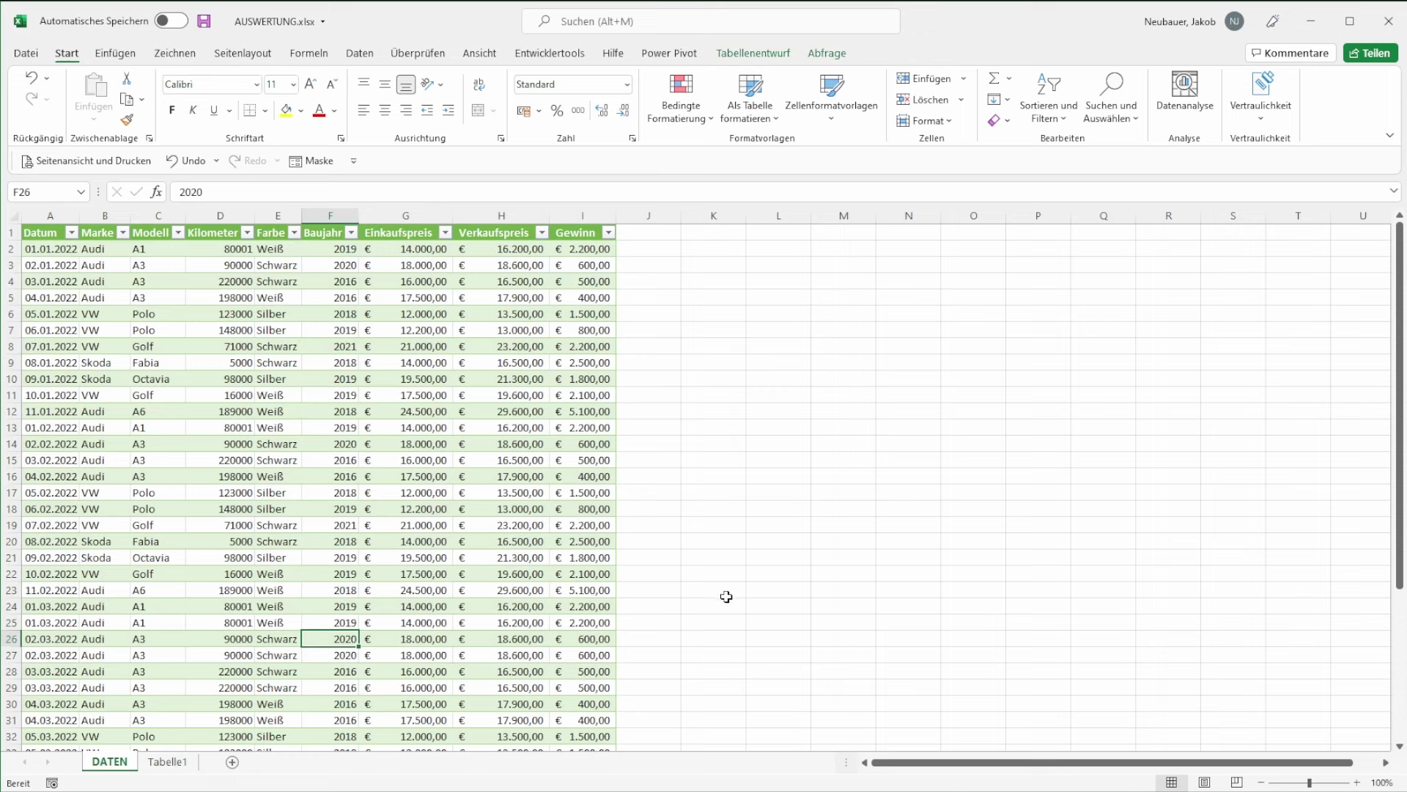
mouse_move(587, 232)
left_mouse_down()
mouse_move(371, 311)
mouse_move(52, 649)
left_mouse_up()
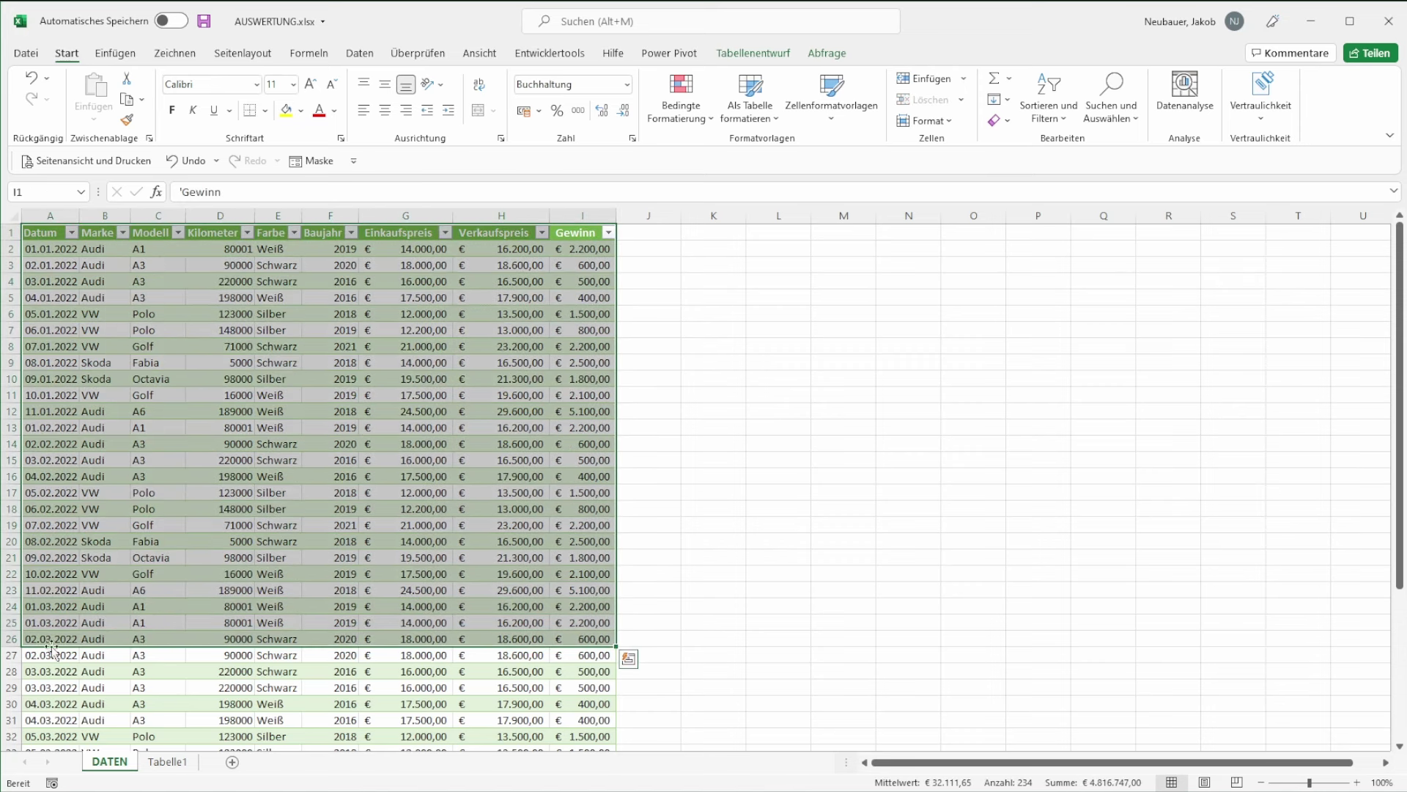
left_click(134, 657)
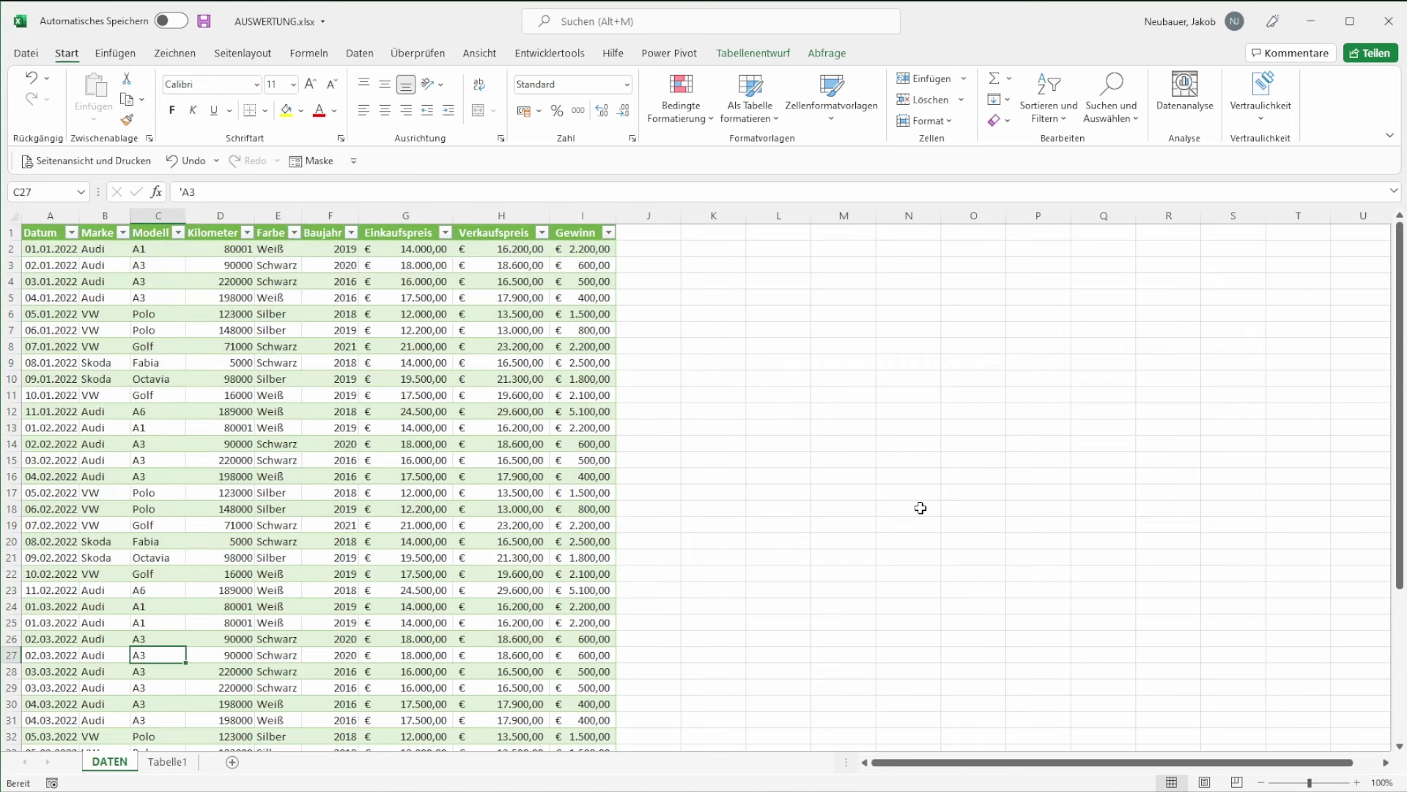
left_click(779, 574)
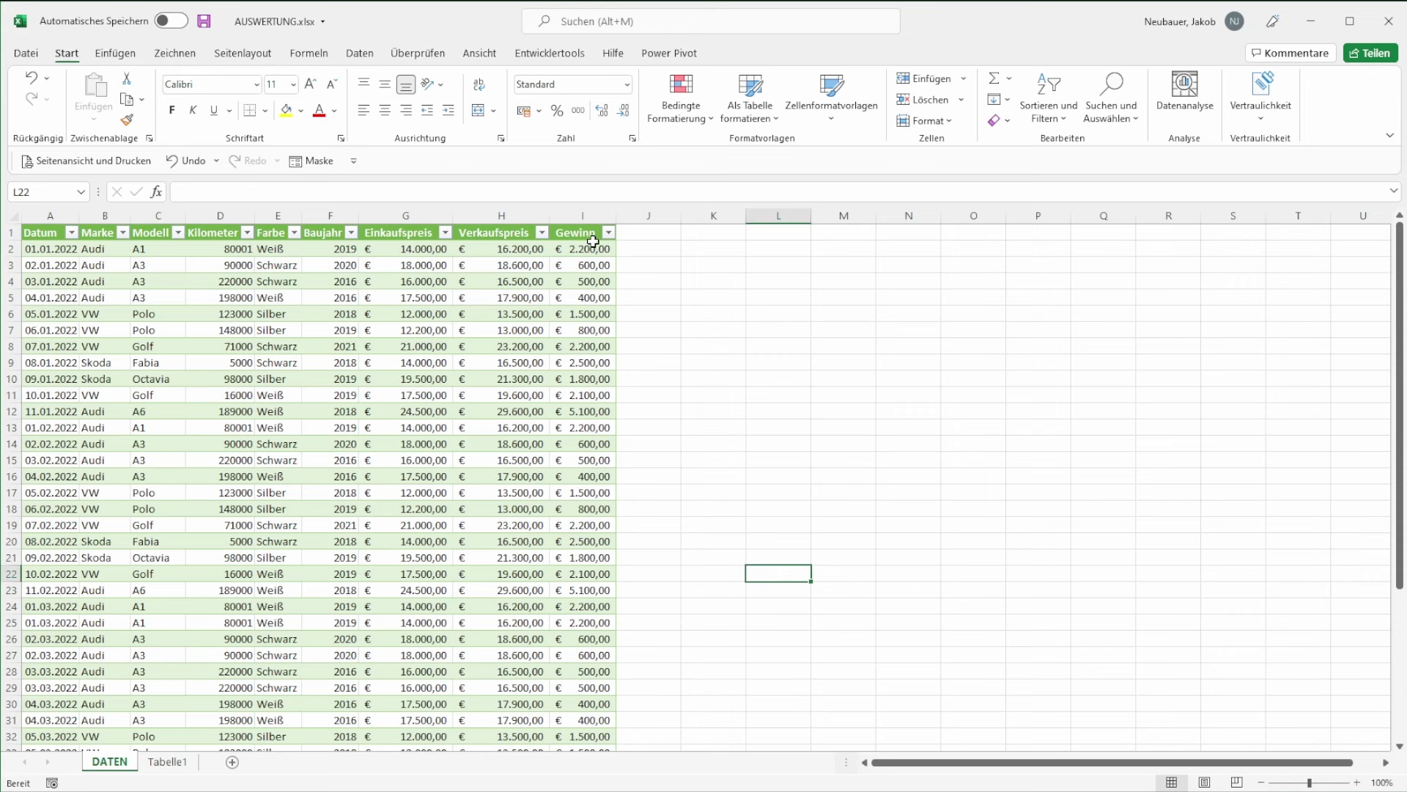
left_click_drag(592, 242, 44, 236)
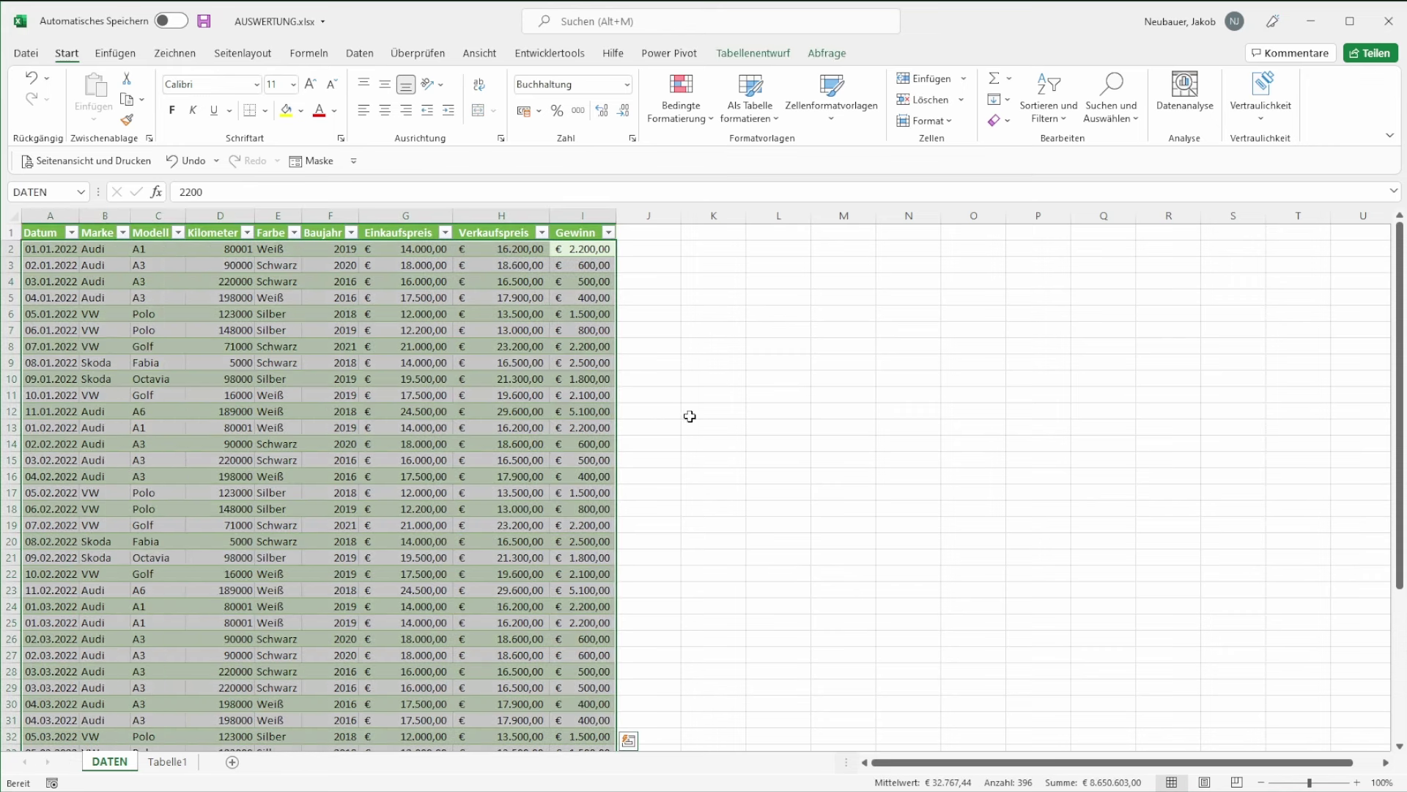